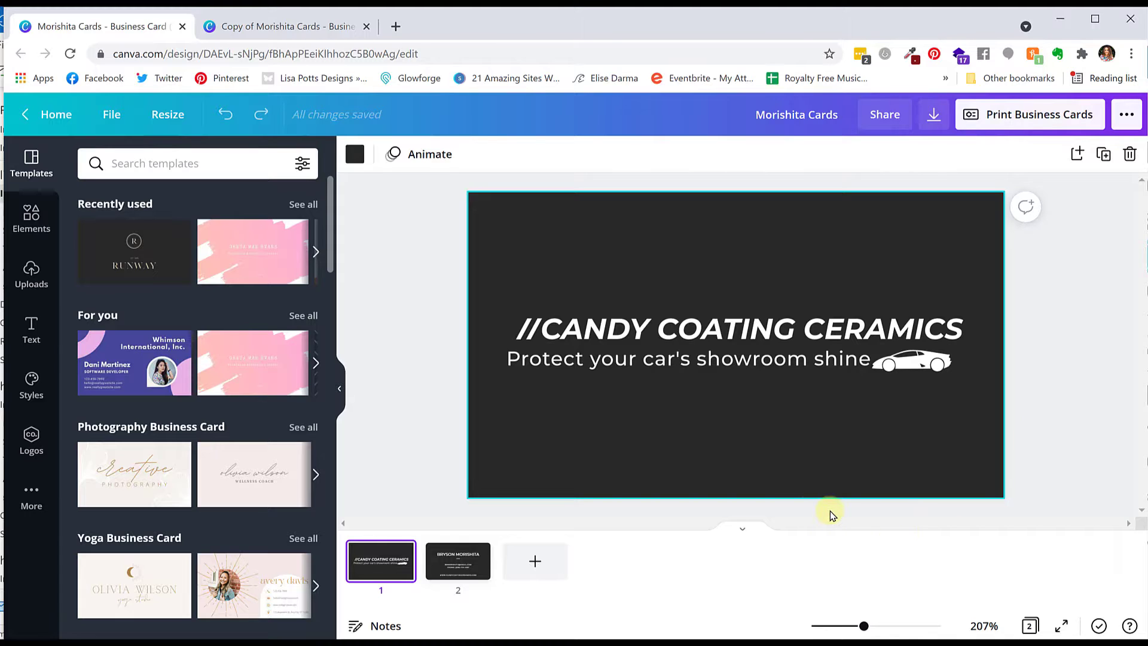
Add two pages after the card's back, using the RUNWAY front and contact-details back of the Fashion store and shop business card template.
click(451, 576)
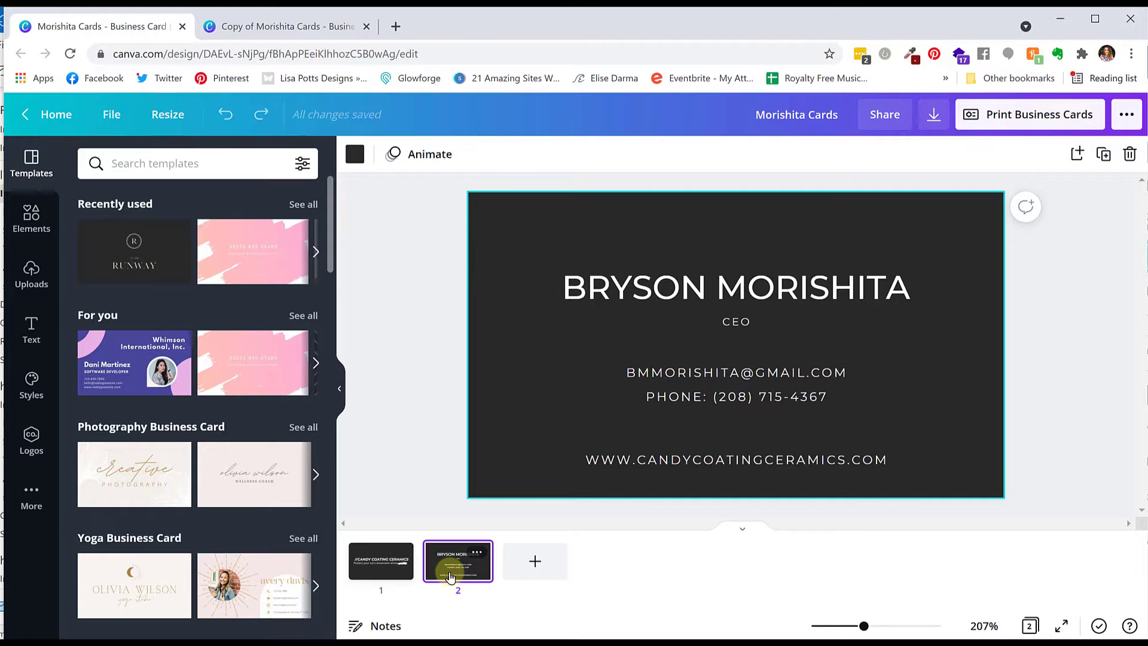
click(533, 560)
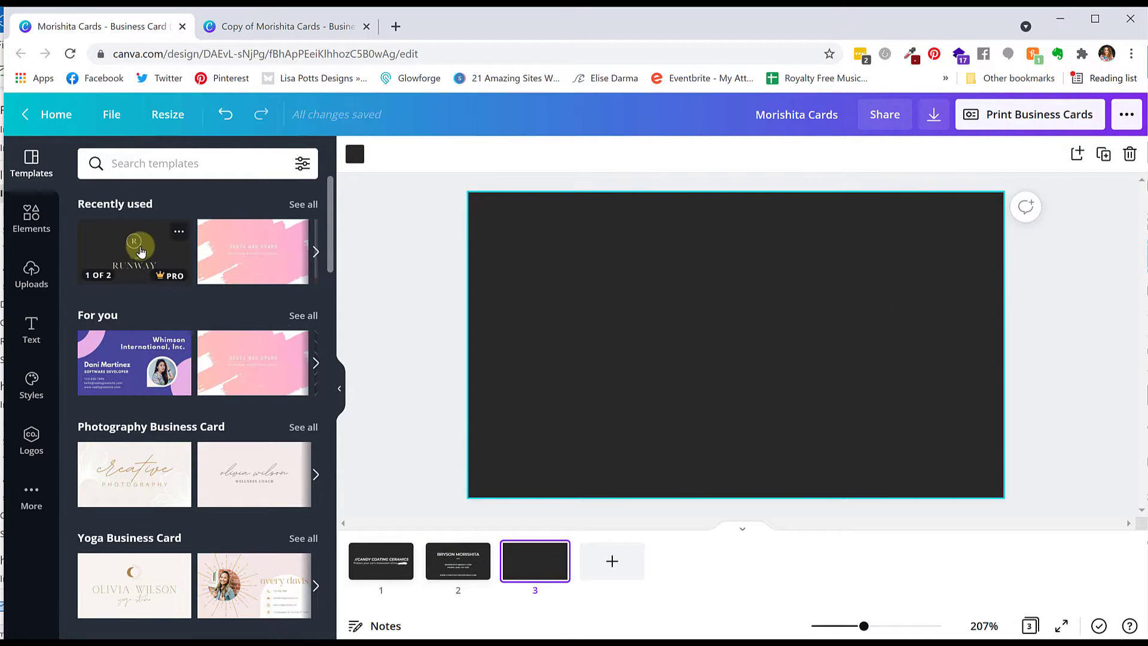
click(141, 251)
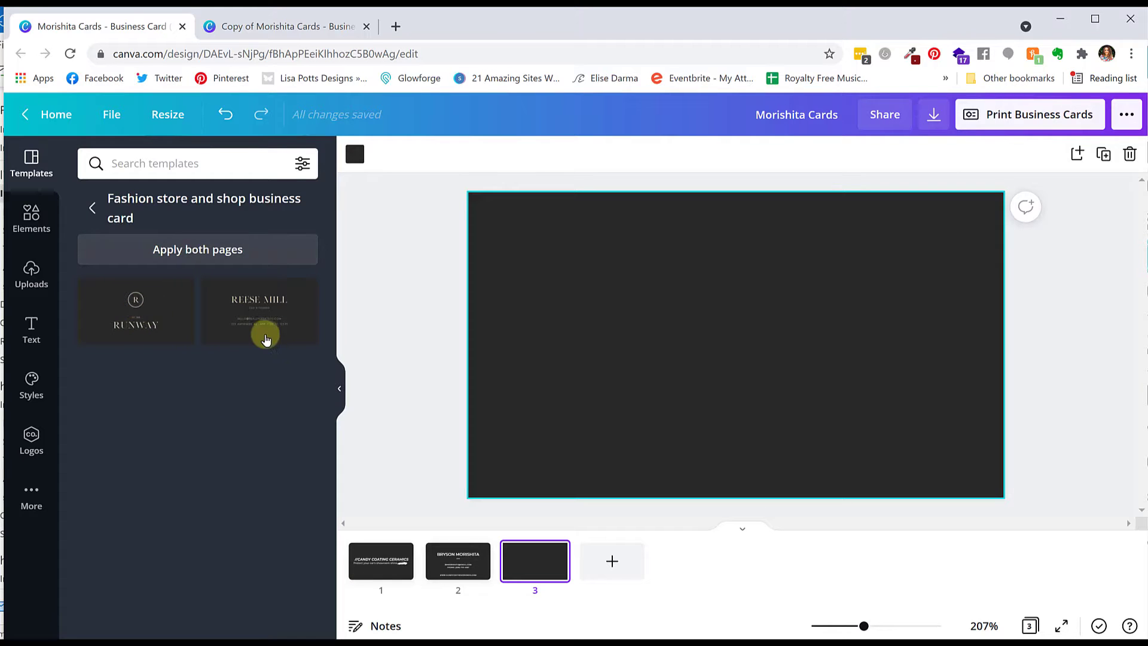
click(167, 312)
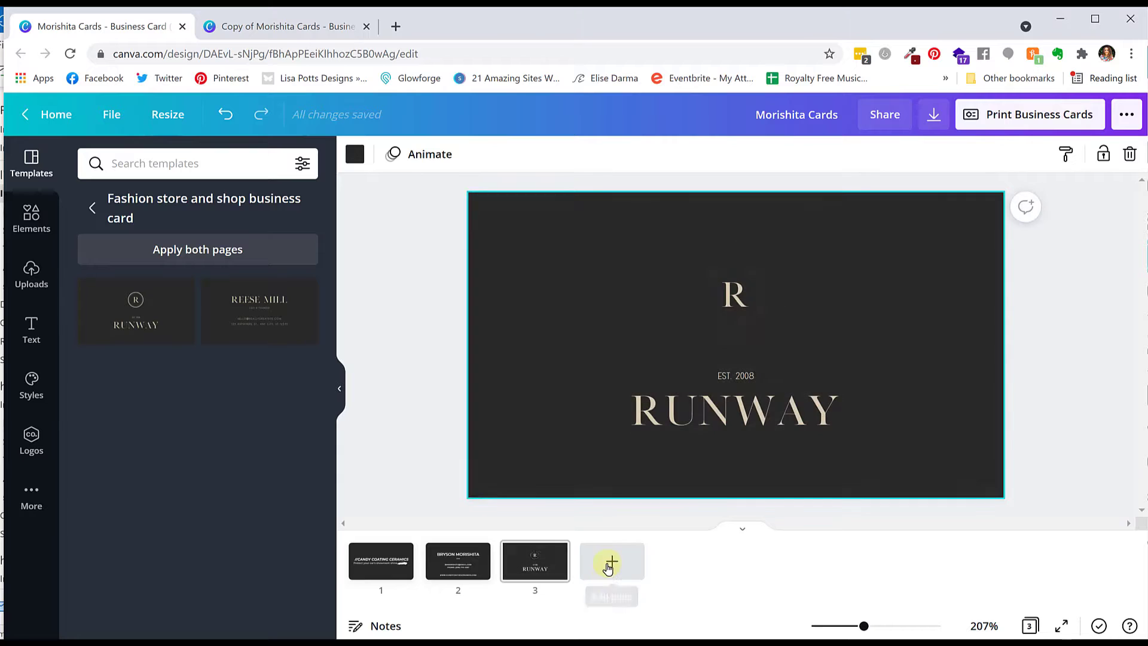
click(611, 565)
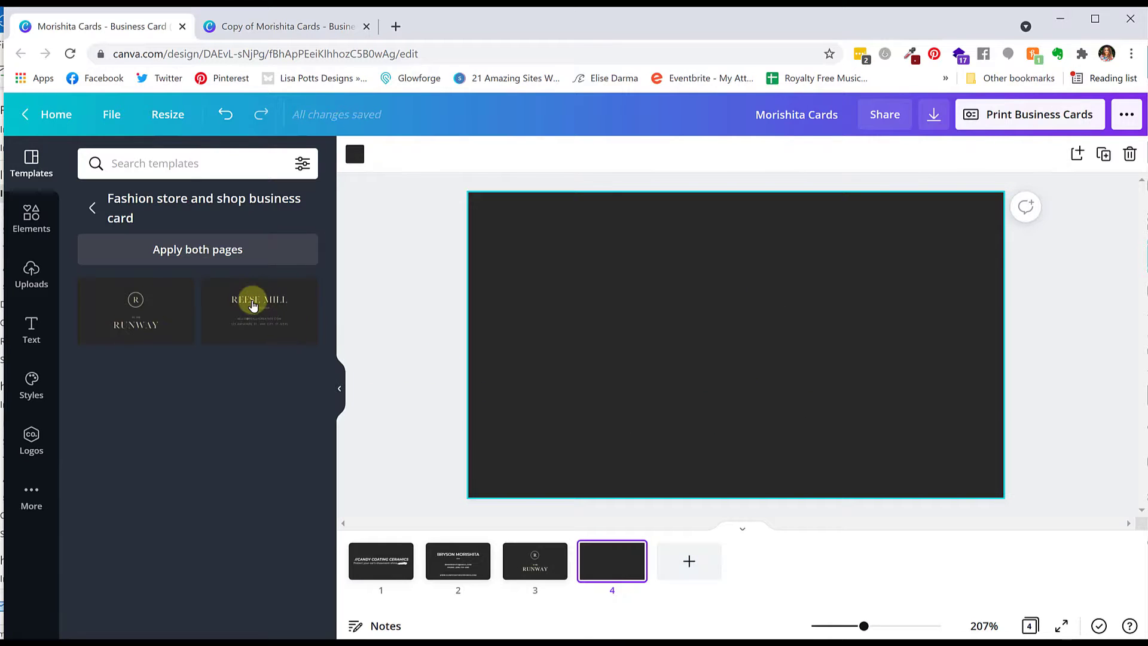
click(267, 305)
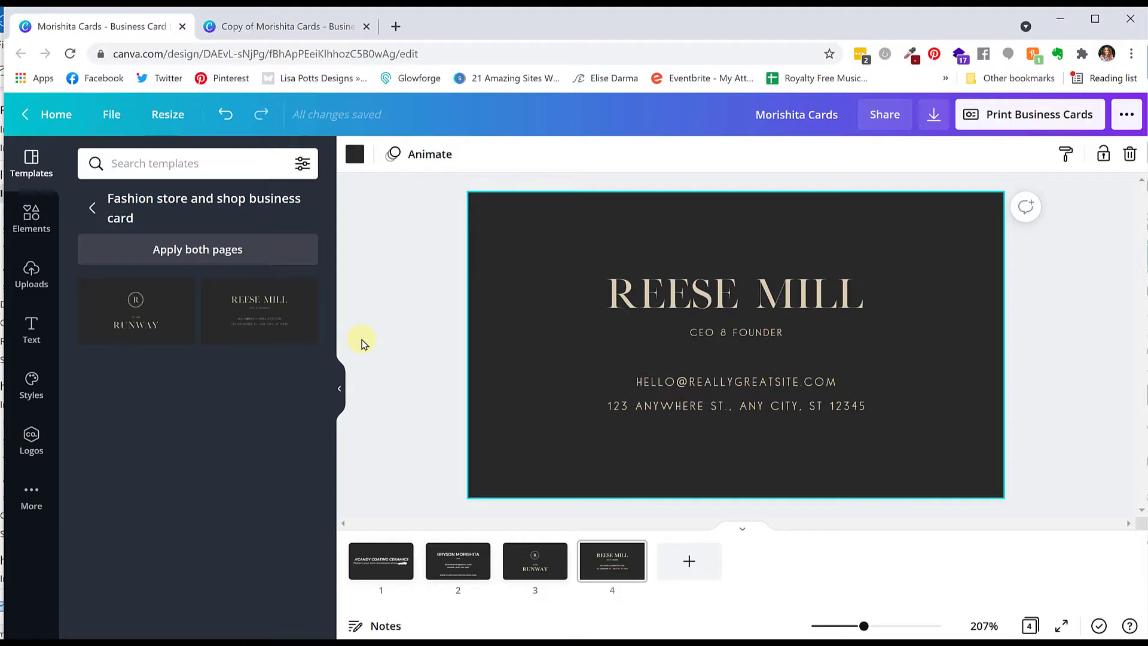
Change all the text on the template's contact-details page to the Montserrat font.
drag(555, 217, 744, 451)
click(431, 155)
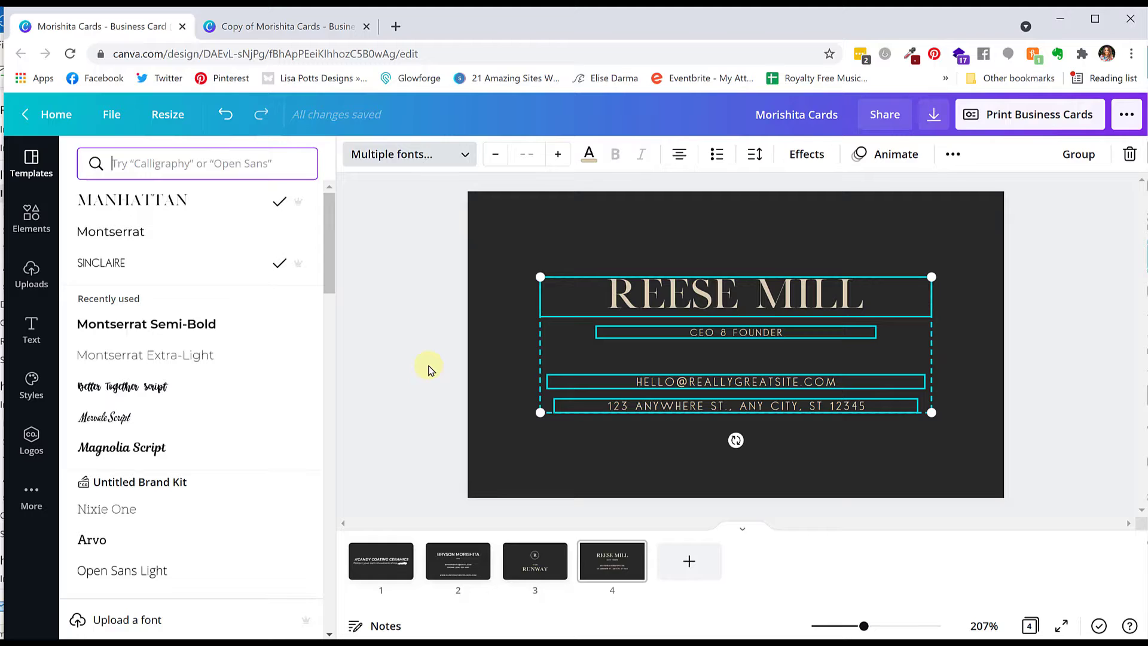
click(152, 232)
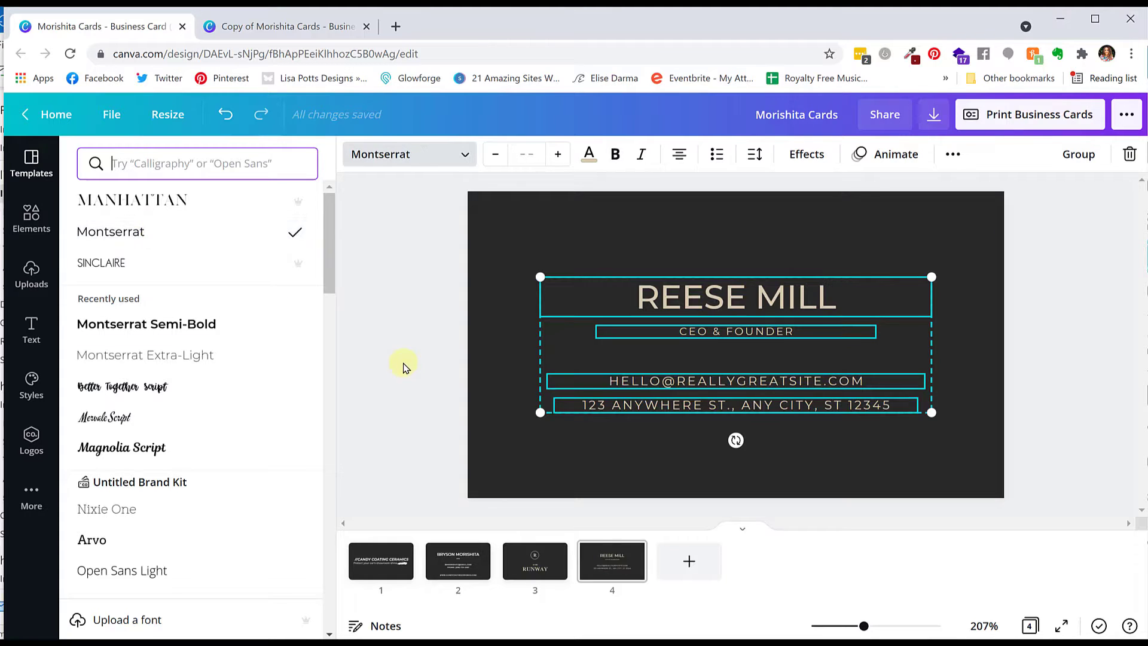
click(420, 349)
click(460, 332)
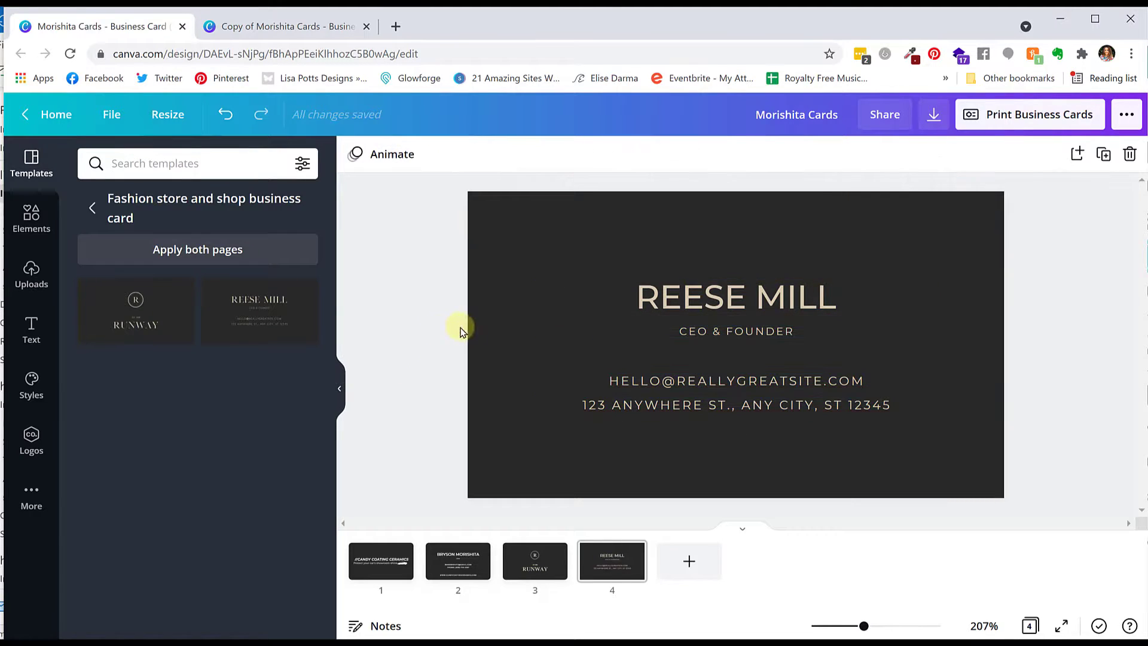
Delete the extra blank page and both template pages, keeping only the two customized card pages.
click(538, 562)
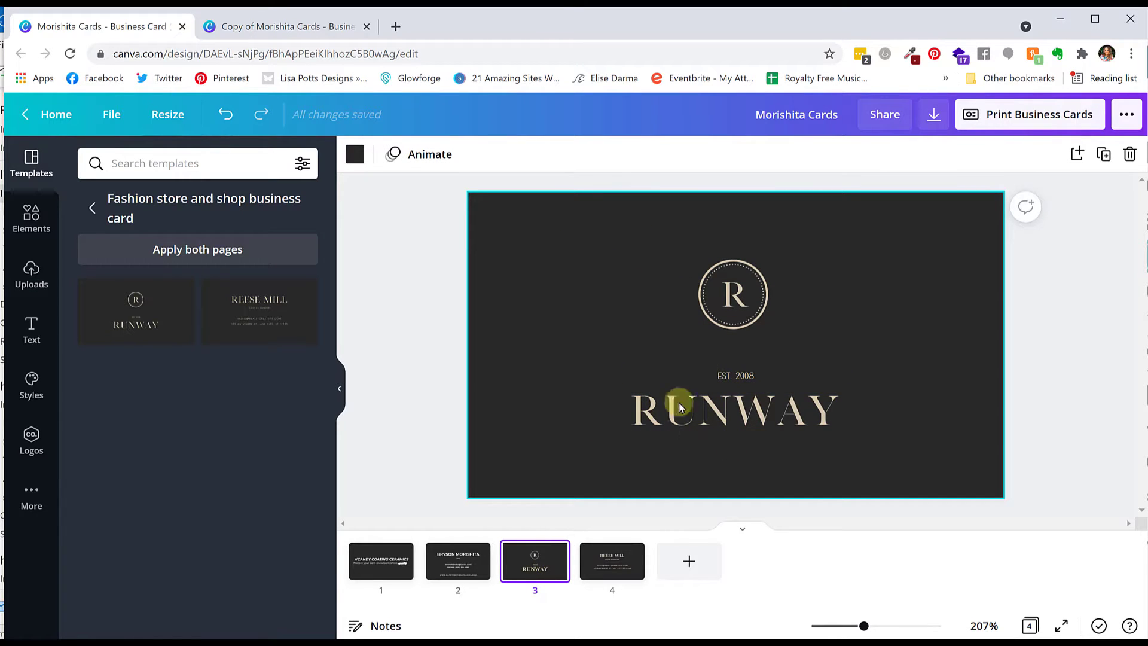
click(382, 560)
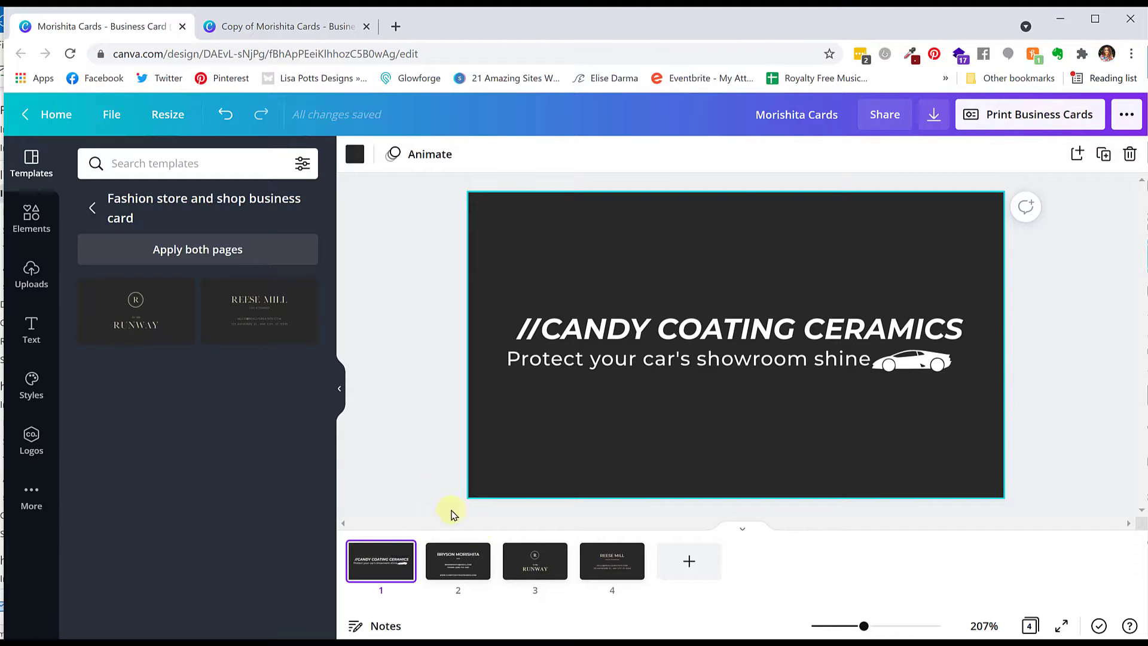
click(567, 560)
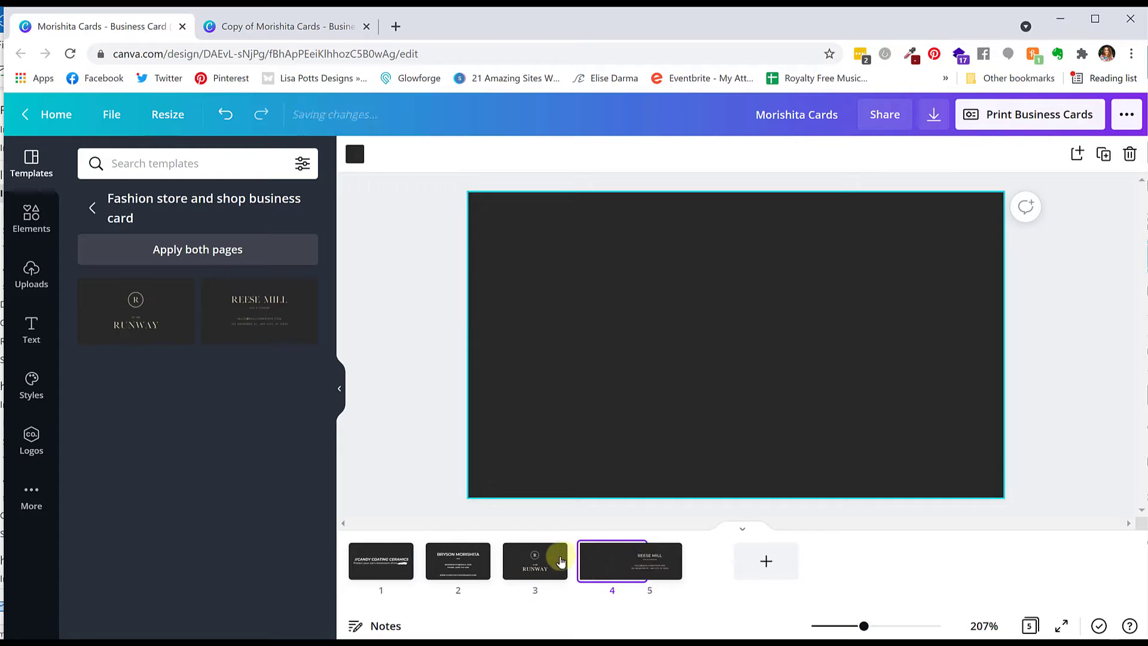
click(631, 551)
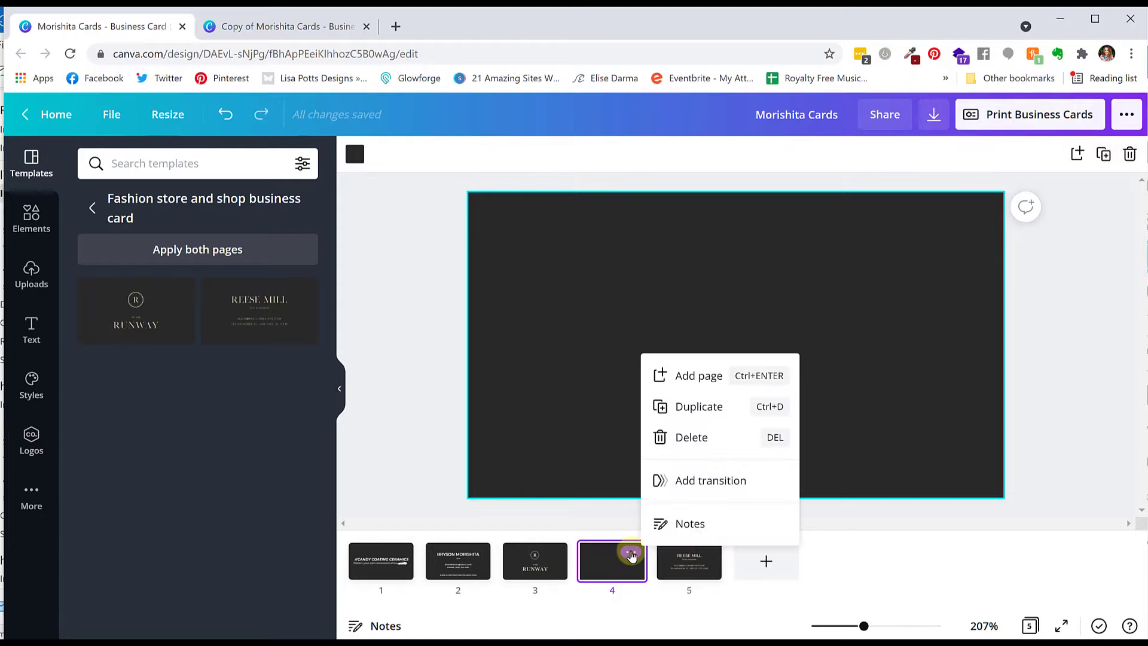
click(672, 438)
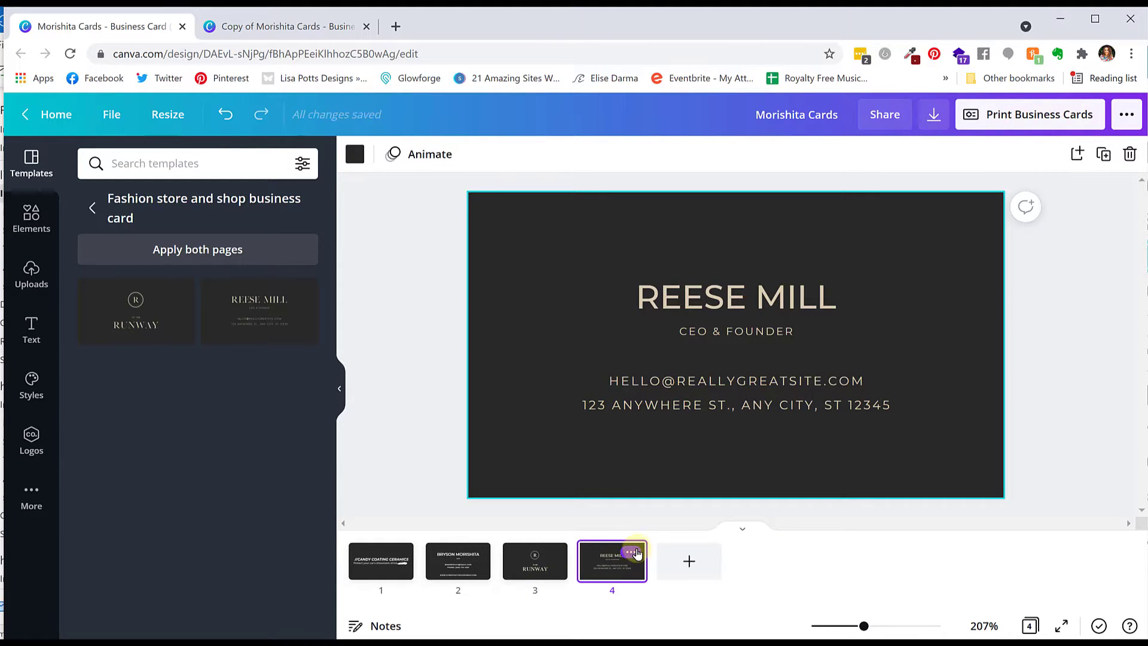
click(631, 551)
click(689, 438)
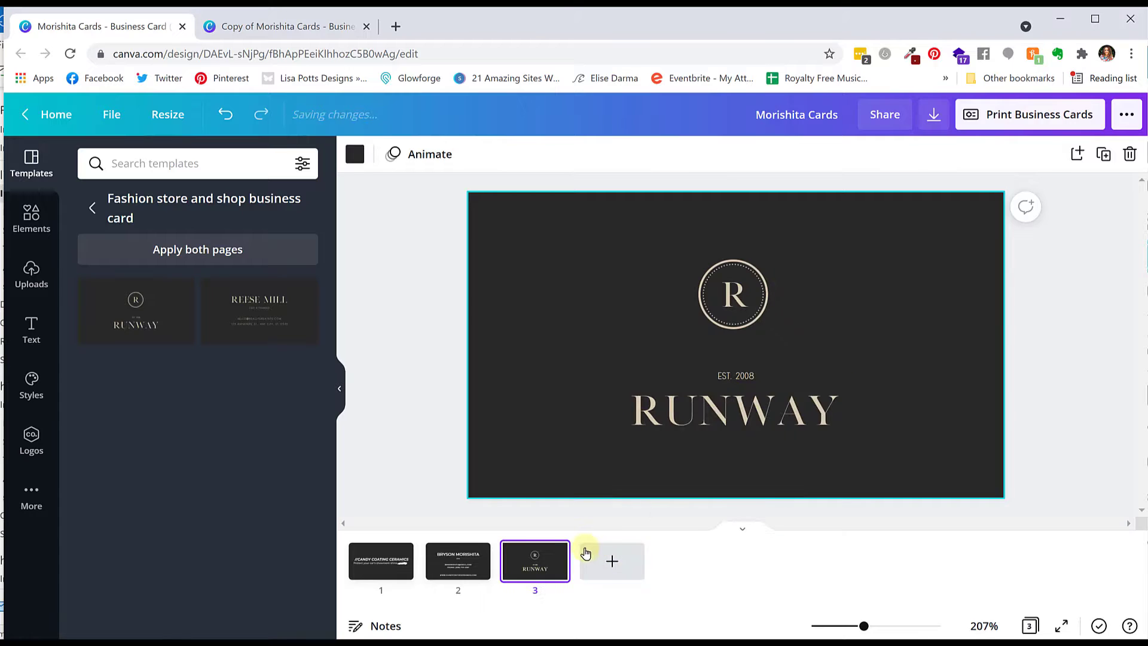
click(554, 553)
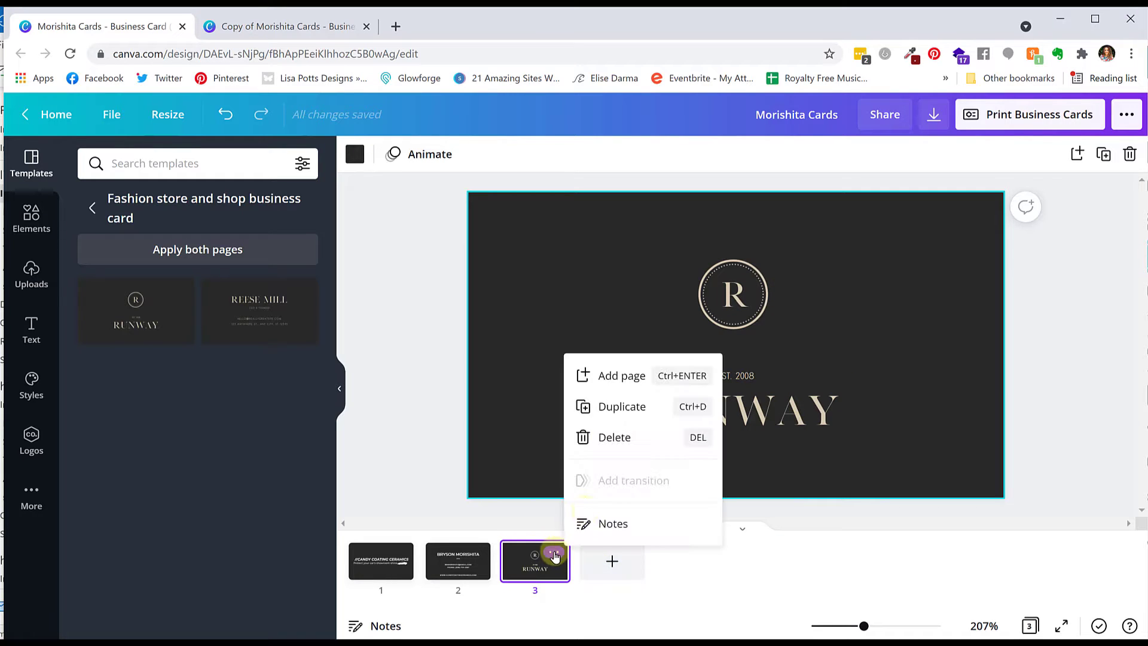
click(605, 438)
Review the front and back pages of the dark card design and of its white copy.
click(381, 559)
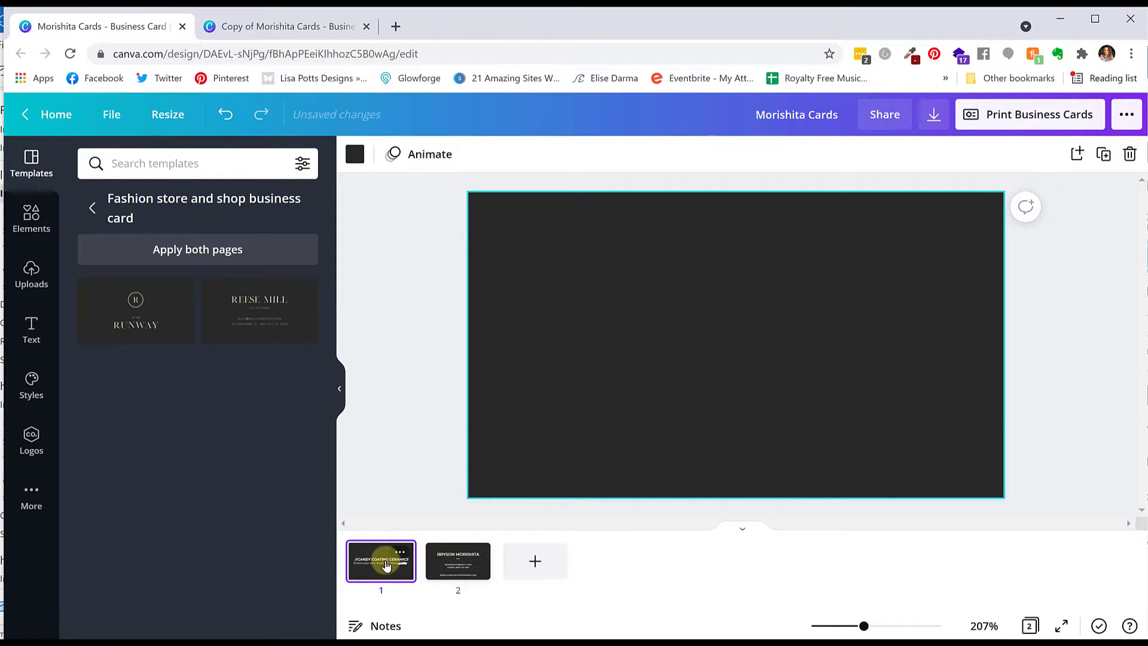
click(453, 566)
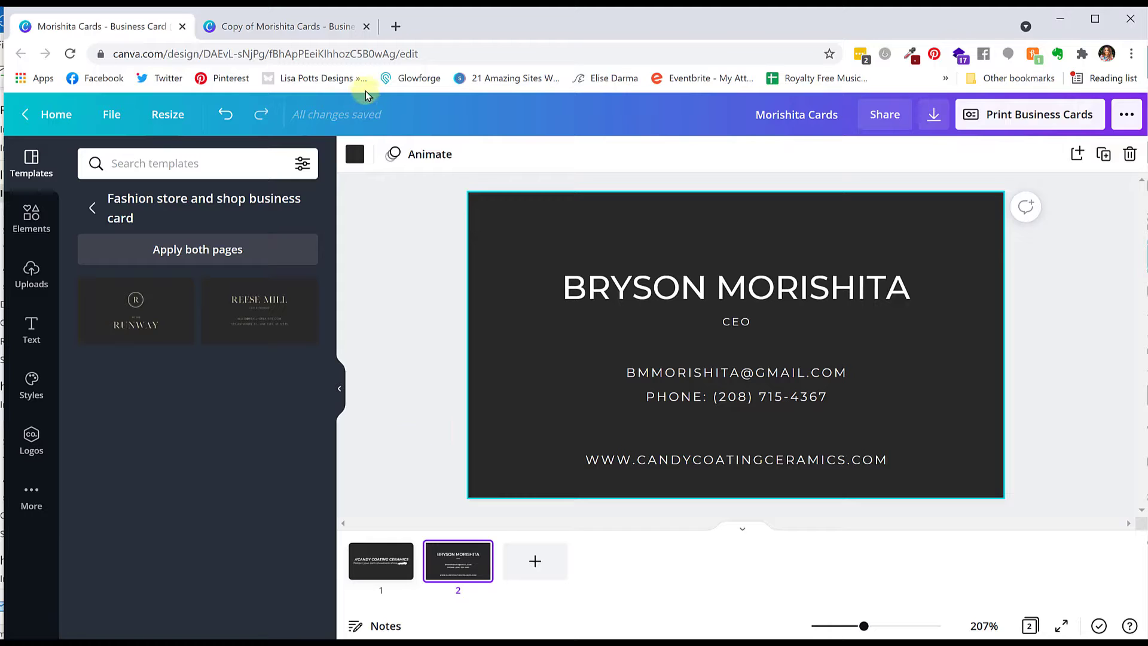
click(285, 30)
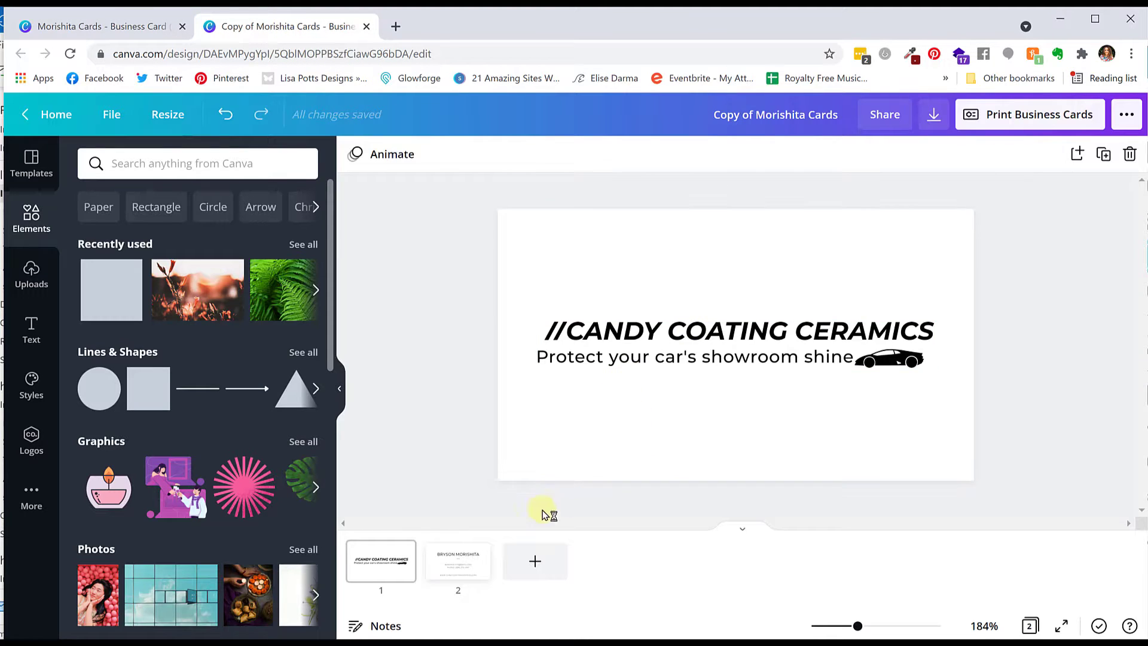
click(453, 562)
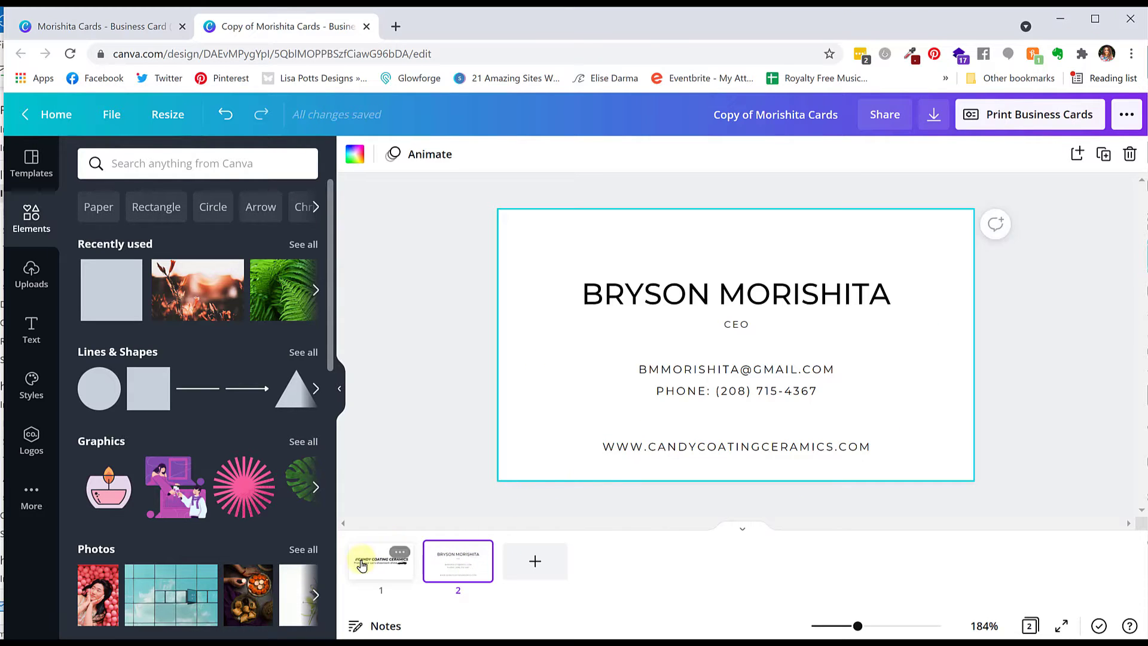
click(365, 561)
click(460, 576)
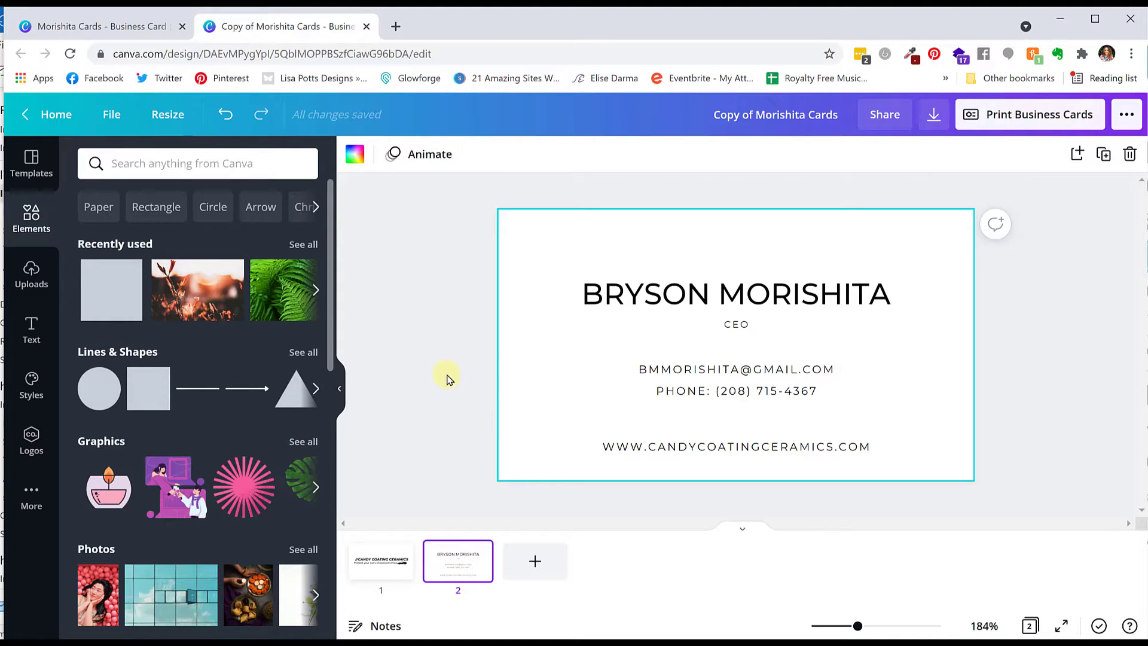
click(395, 566)
click(447, 573)
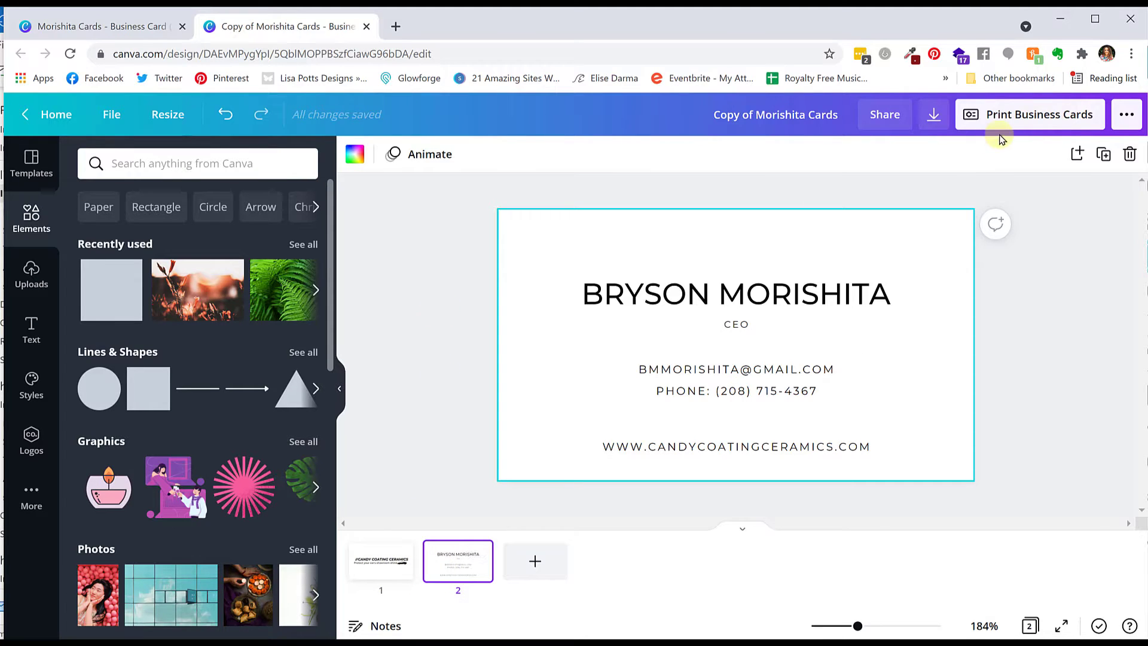
Set the white card copy's download to SVG for all pages with a transparent background.
click(932, 117)
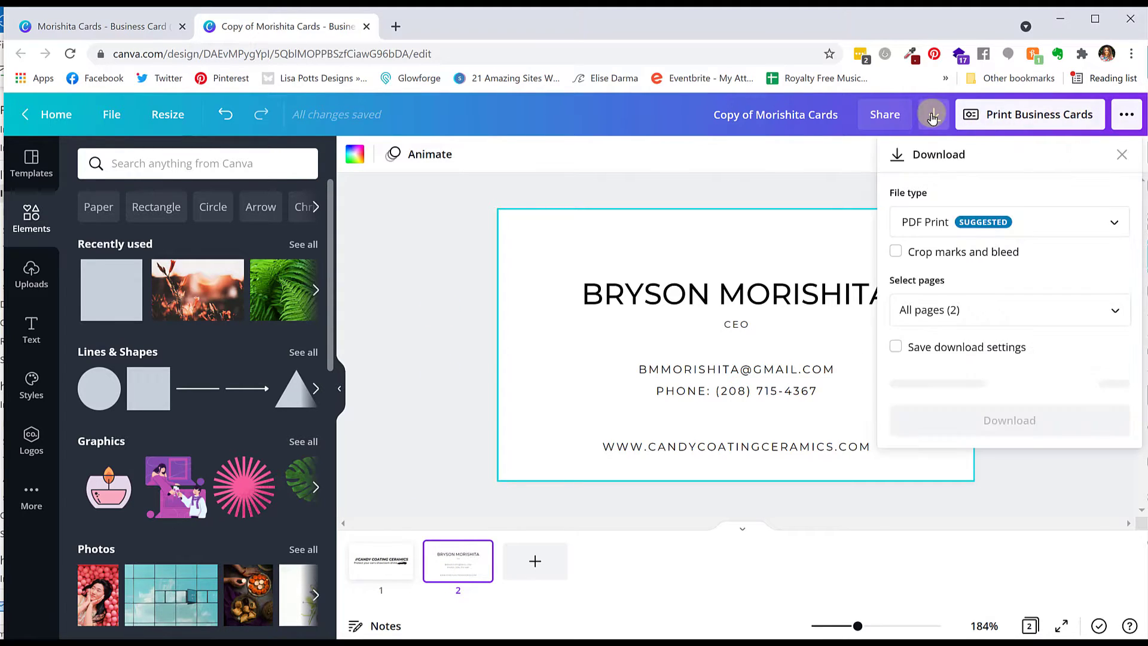
click(934, 302)
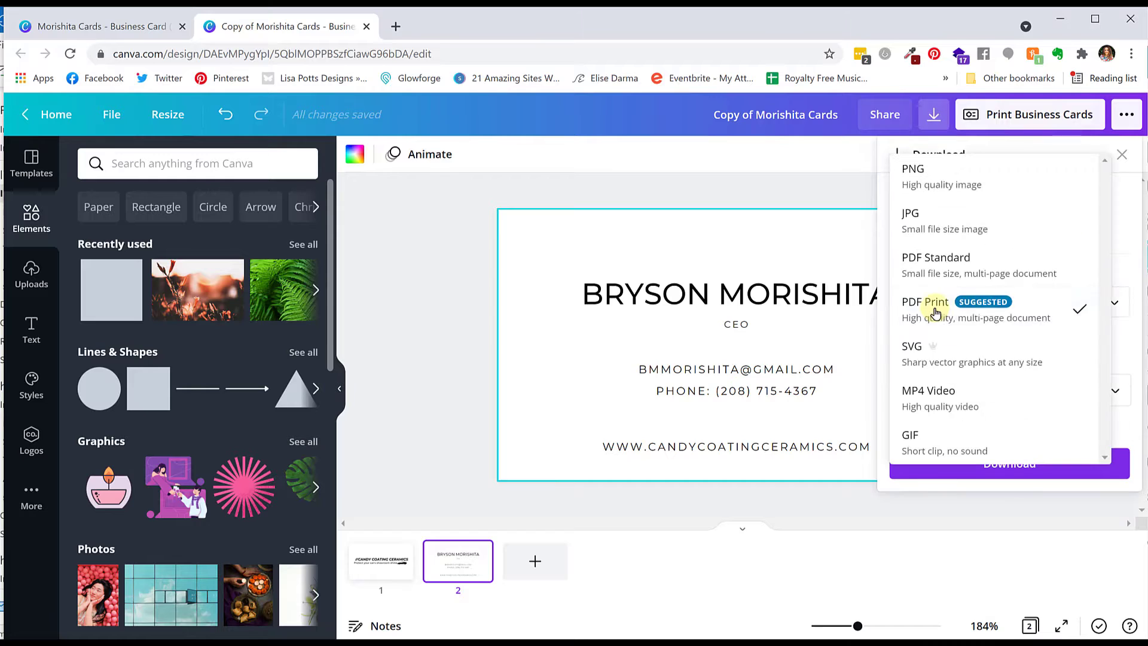
click(933, 345)
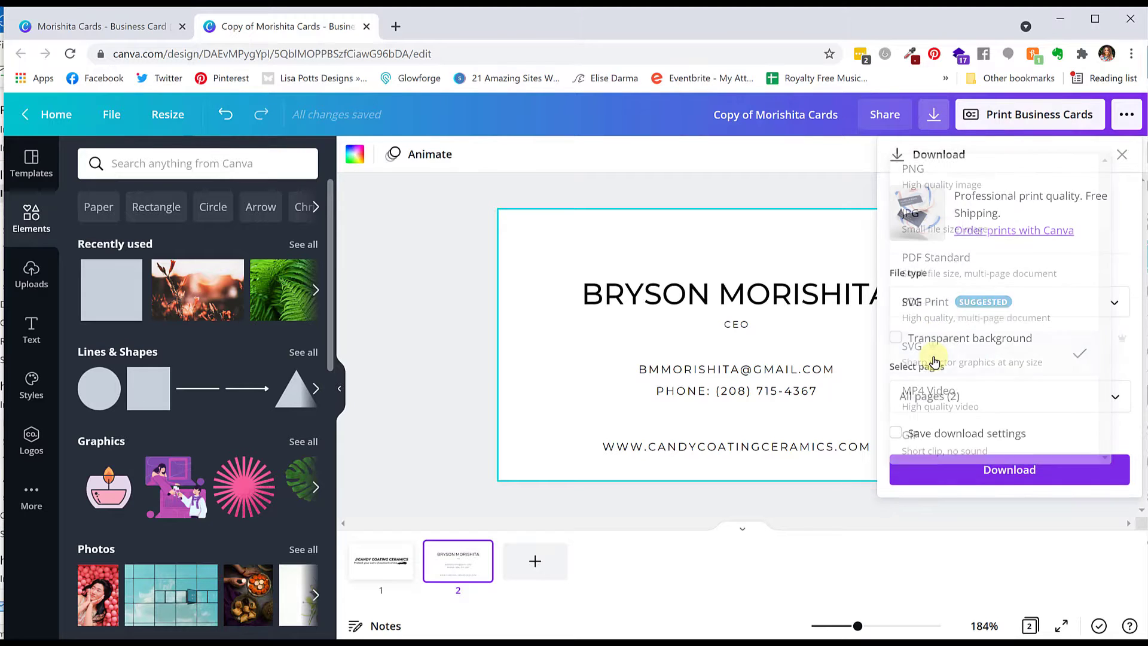
click(896, 339)
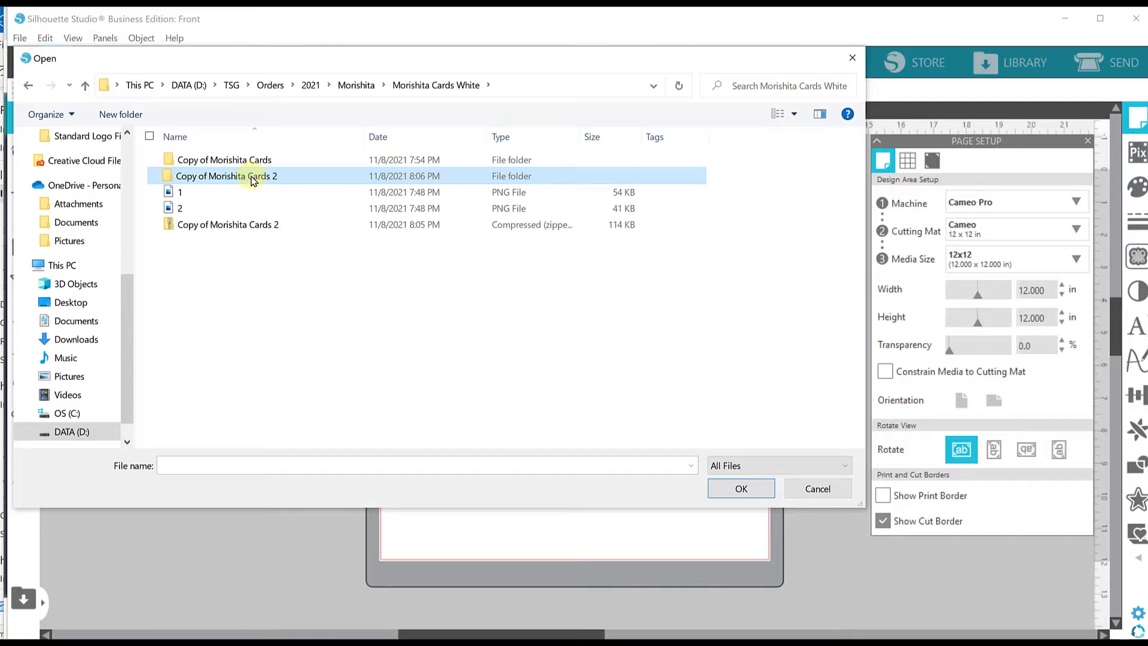
In Silhouette Studio, open SVG files 1 and 2 from the second extracted folder of the white cards.
double_click(257, 174)
double_click(203, 158)
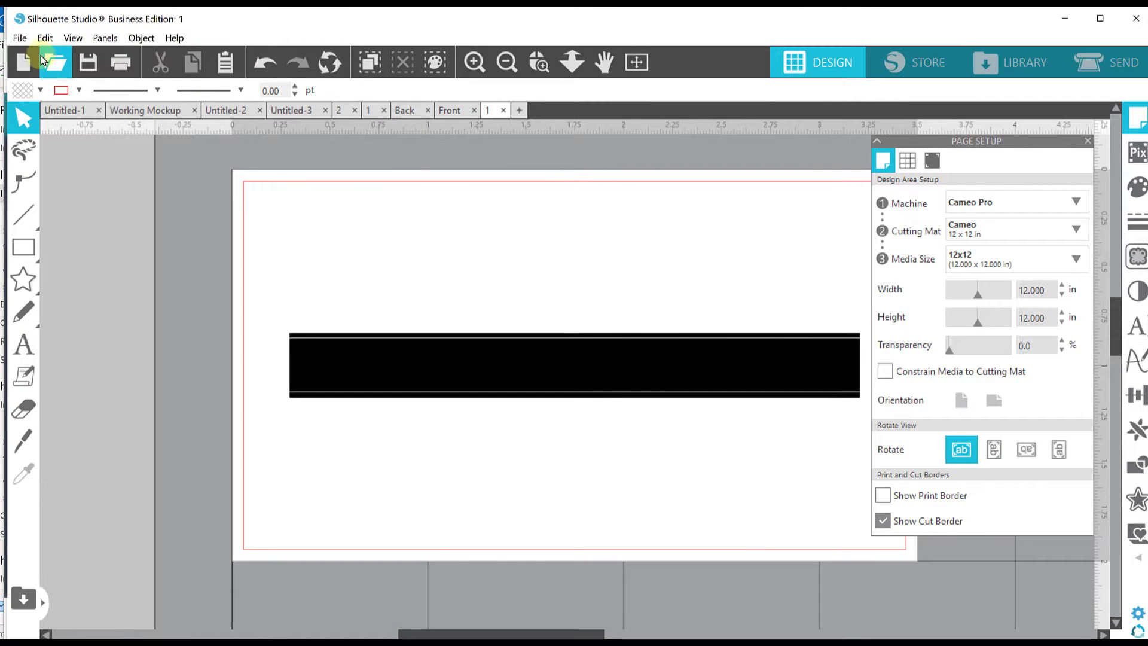
click(51, 67)
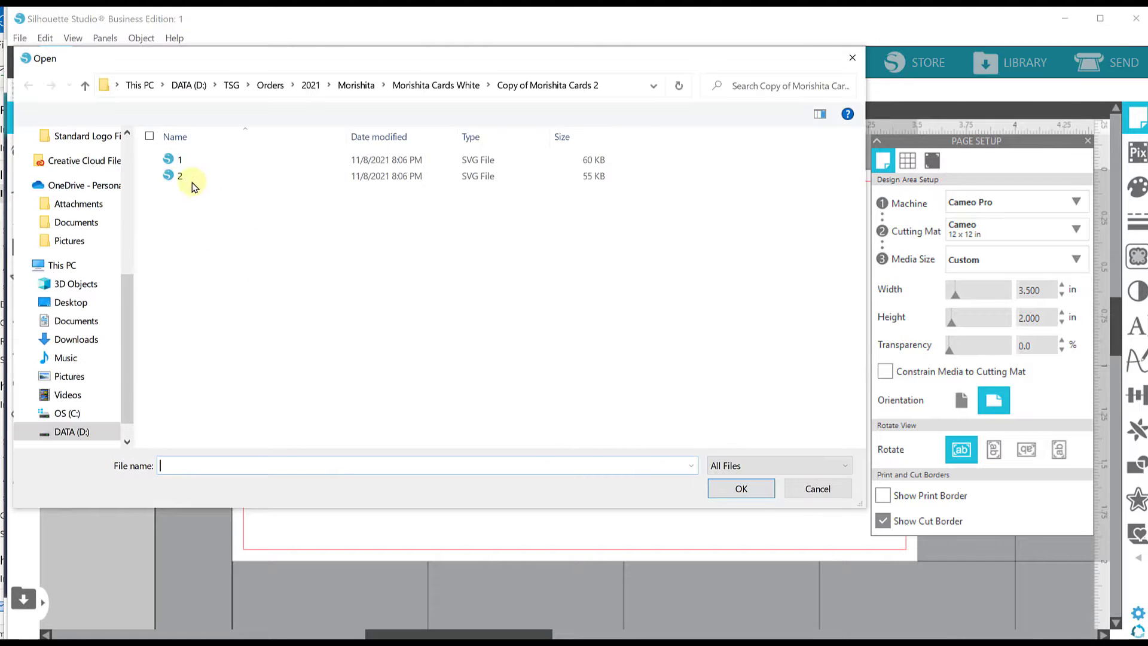
double_click(181, 175)
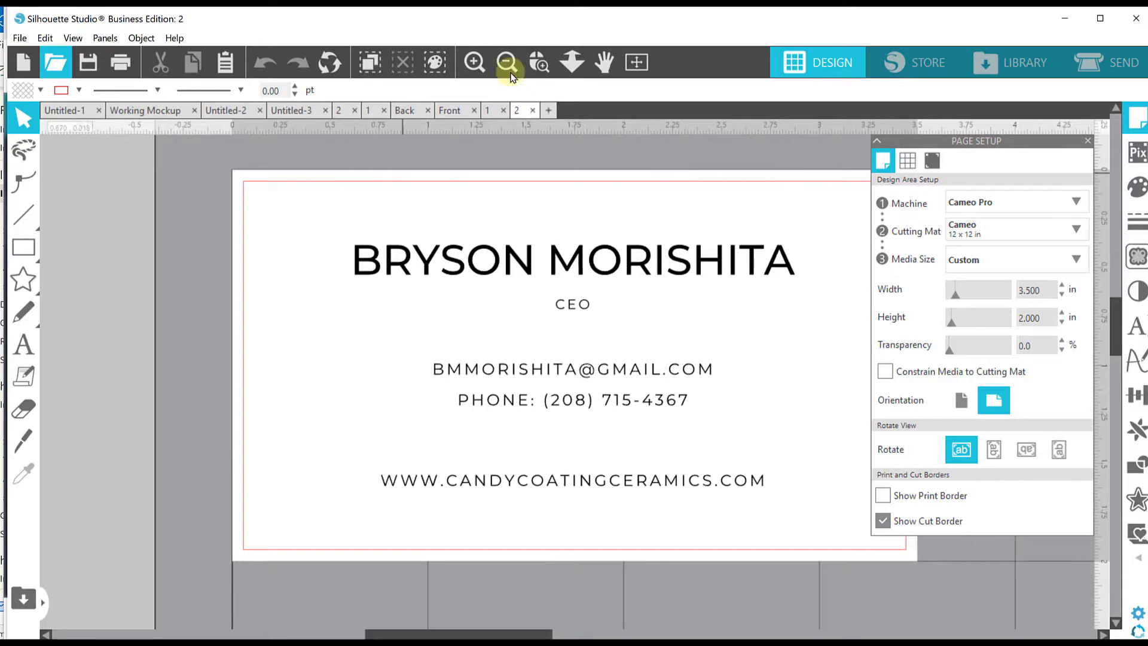
click(506, 62)
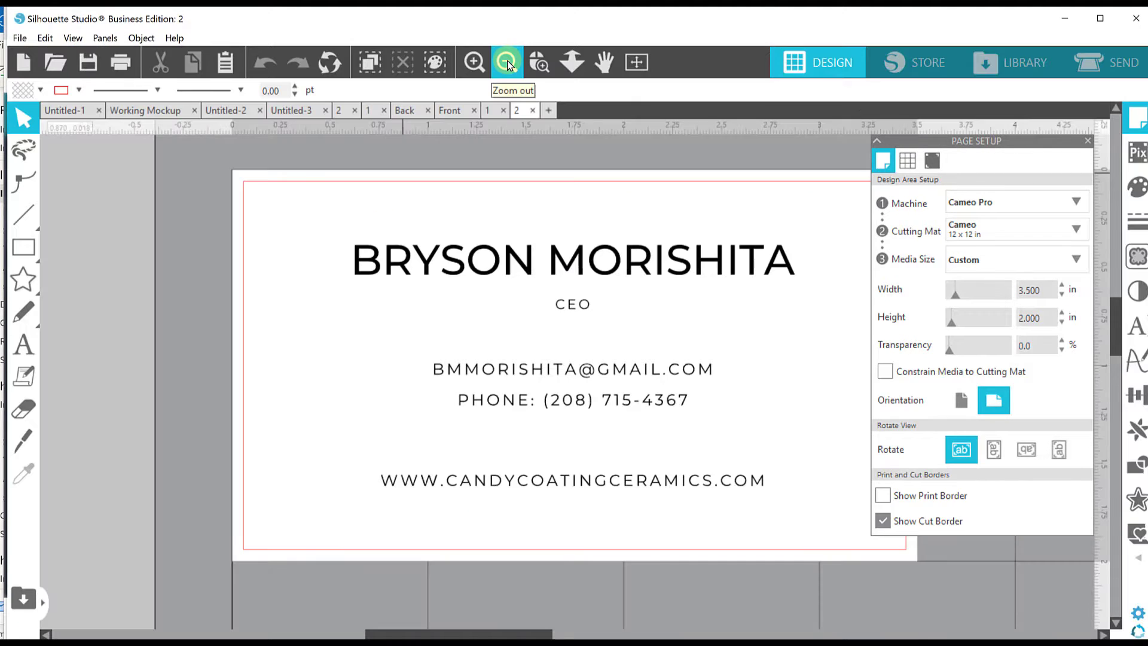
click(506, 62)
click(507, 61)
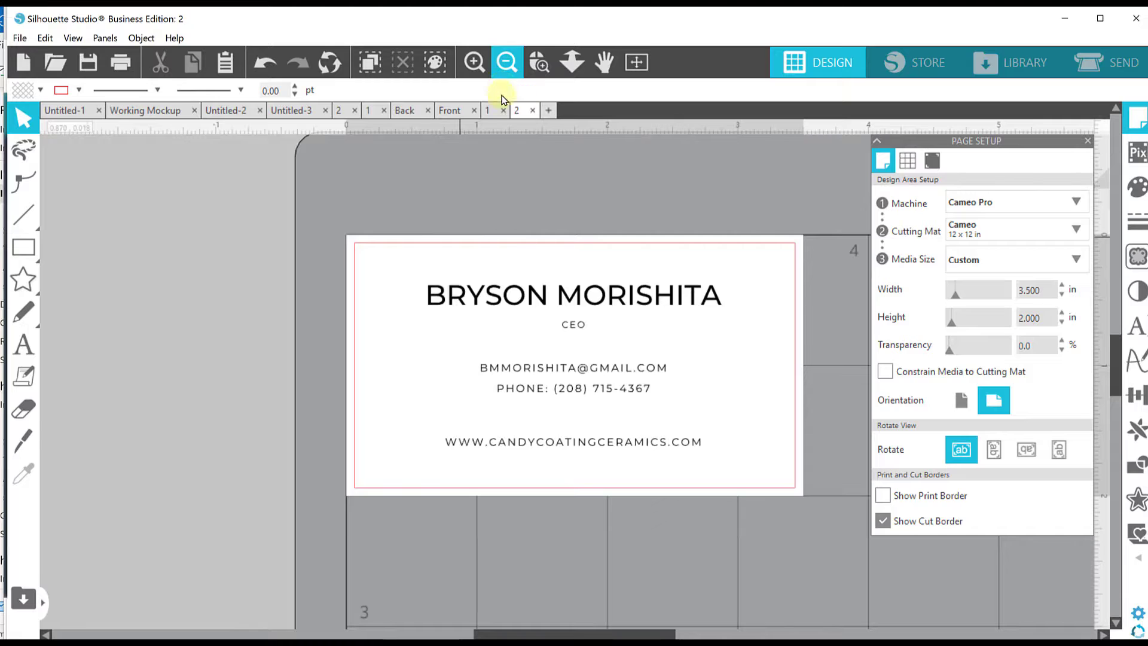
Set the media size of document 1 to 12 in wide and 12 in high.
click(491, 111)
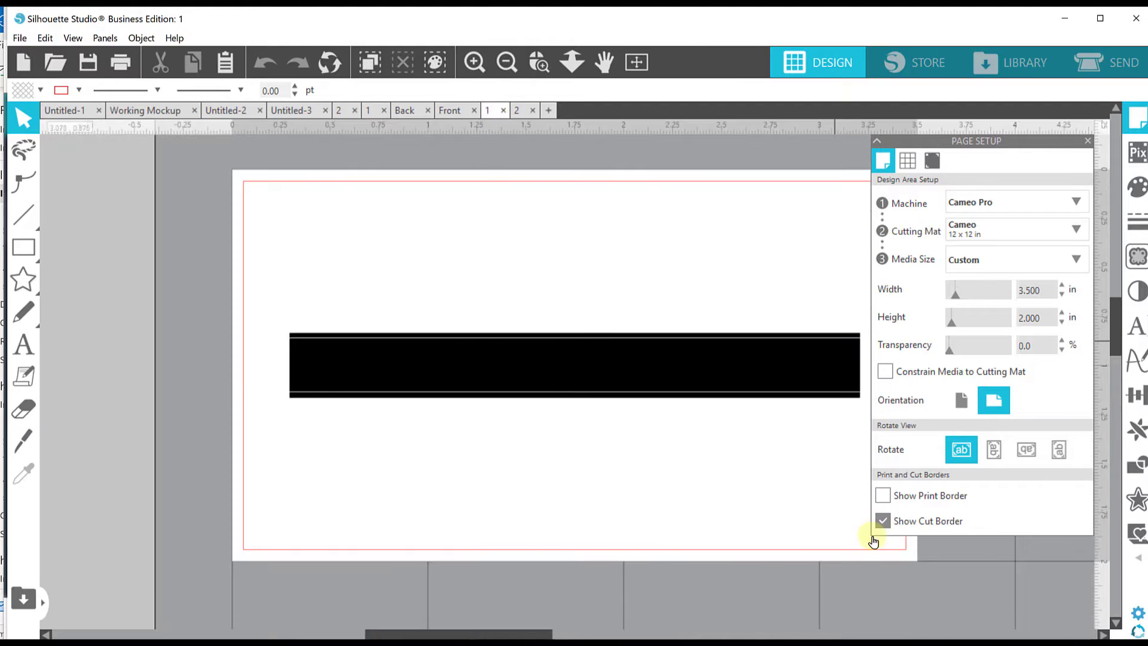
click(1087, 140)
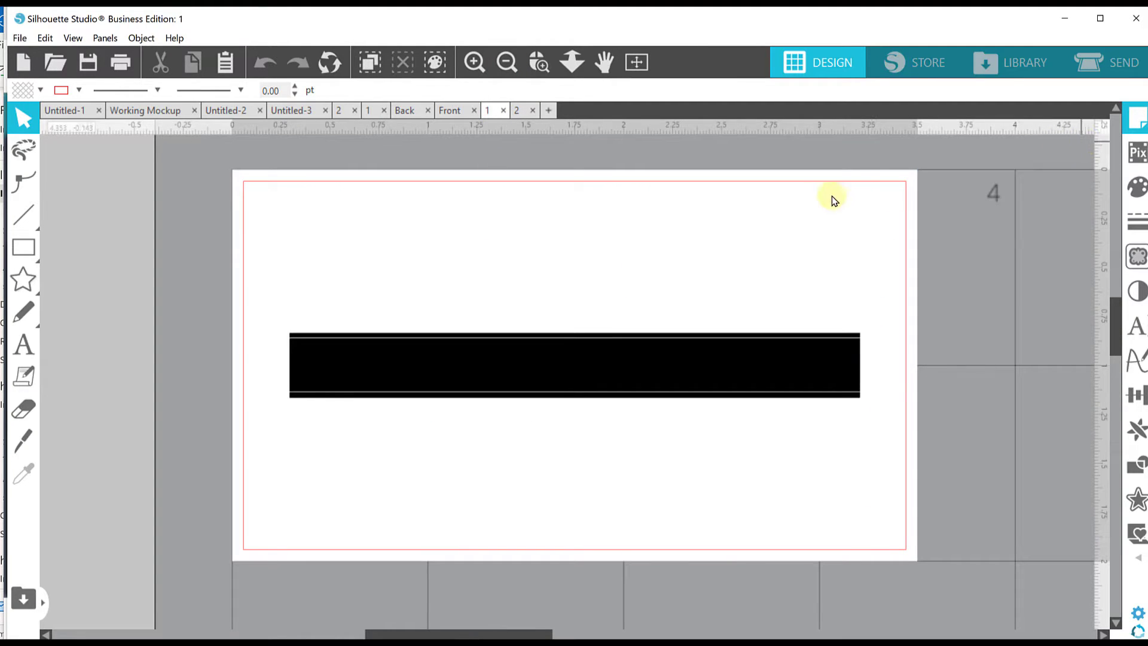
click(1136, 112)
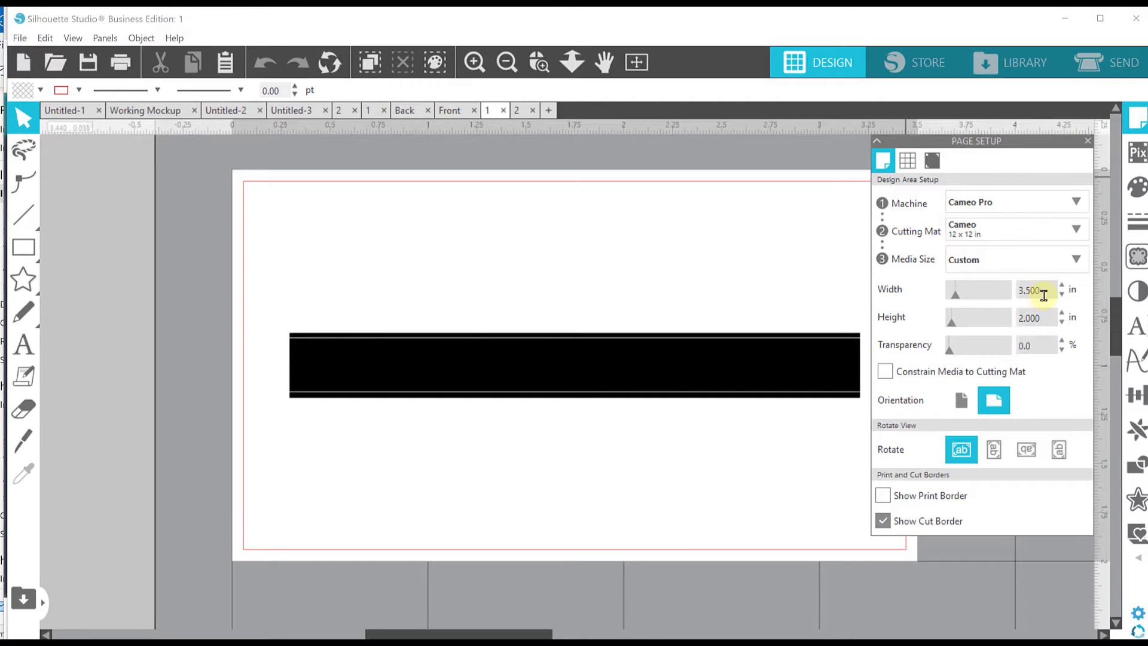
drag(1042, 290, 999, 290)
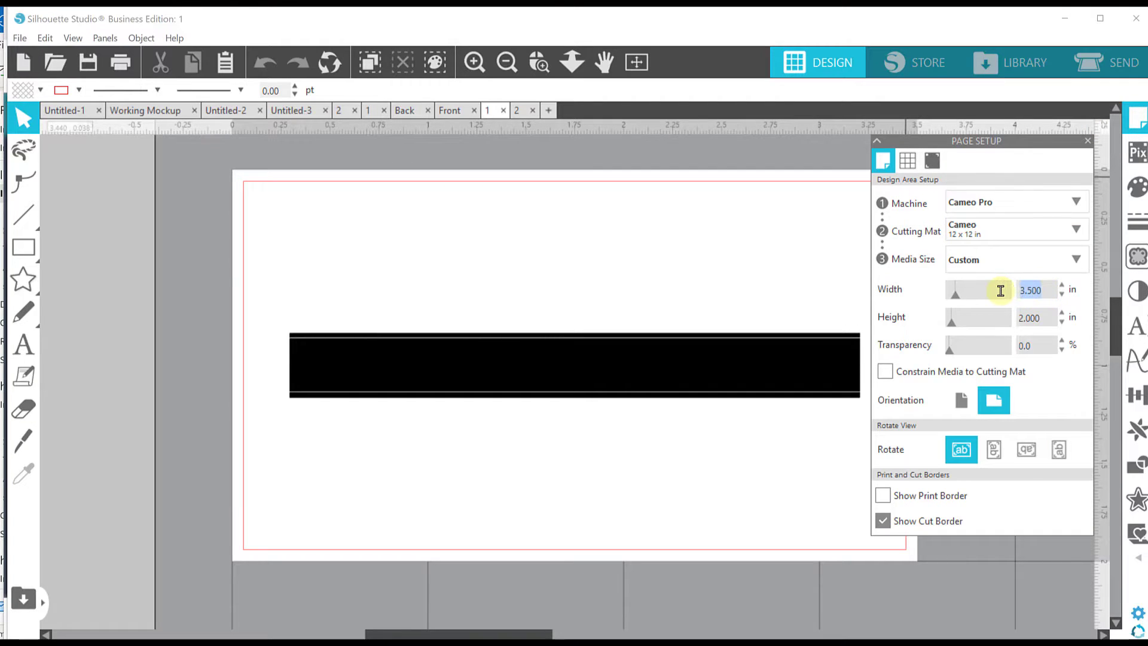
text(1)
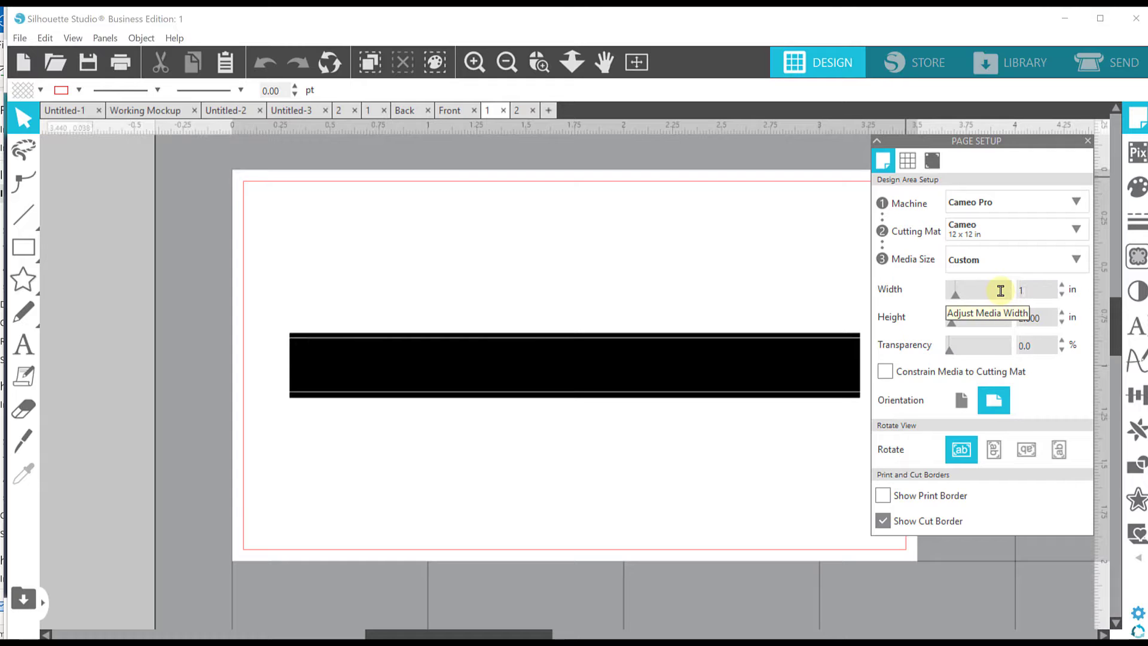
text(2)
key(Return)
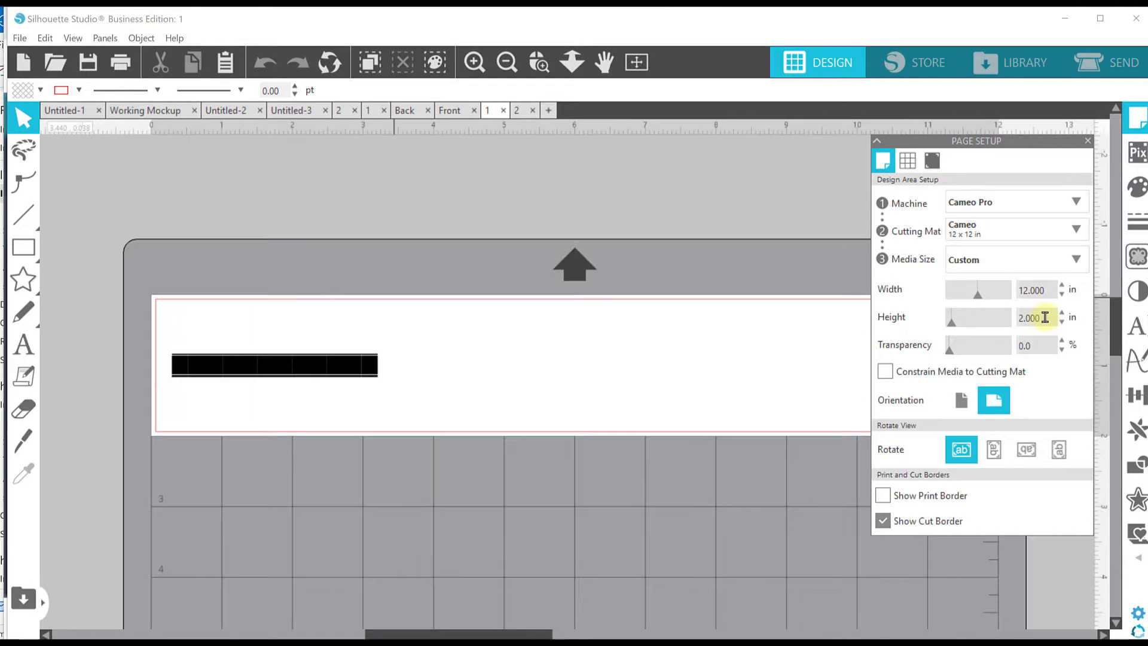
drag(1045, 317, 992, 316)
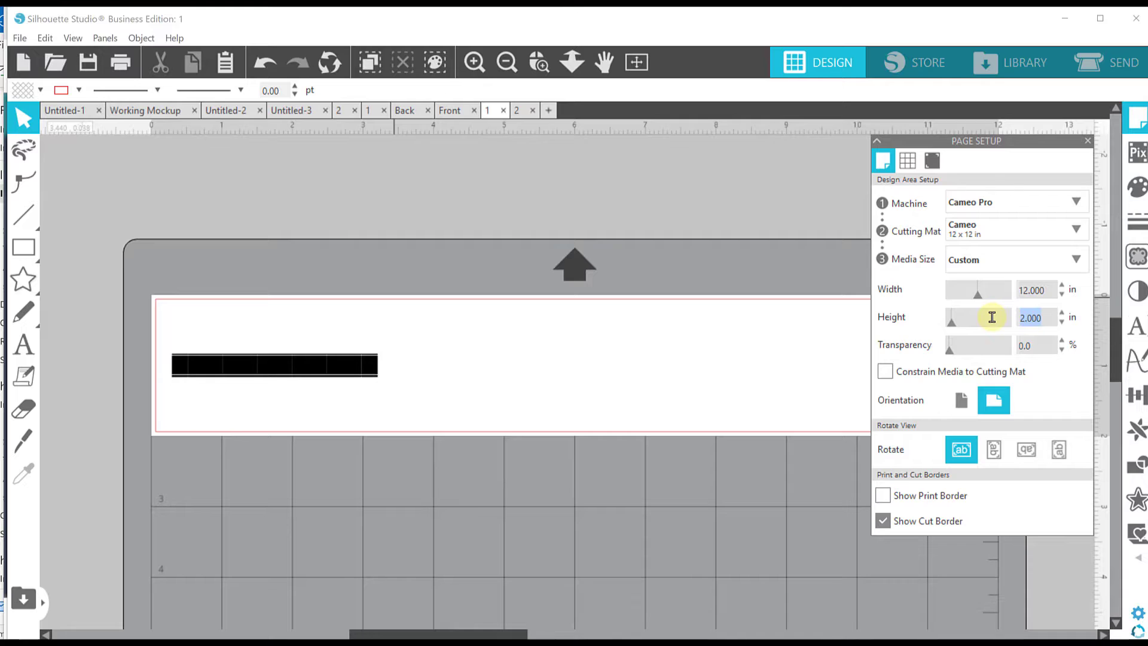
text(12)
key(Return)
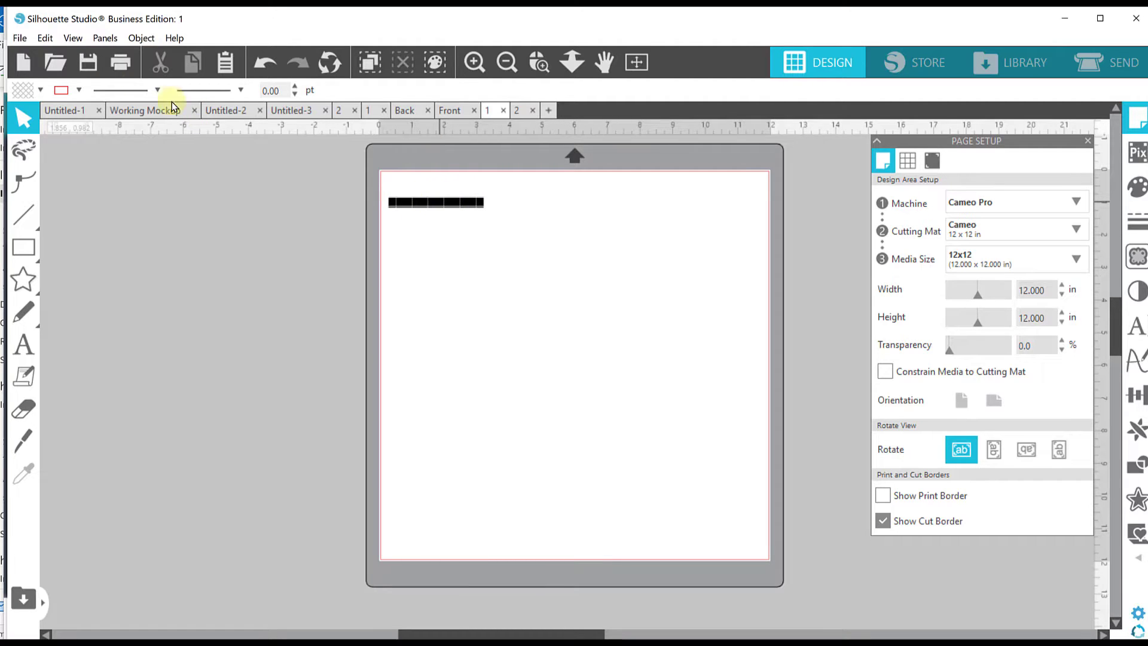
Compare the black bar in document 1 with the contact-details card in document 2.
click(448, 203)
click(451, 111)
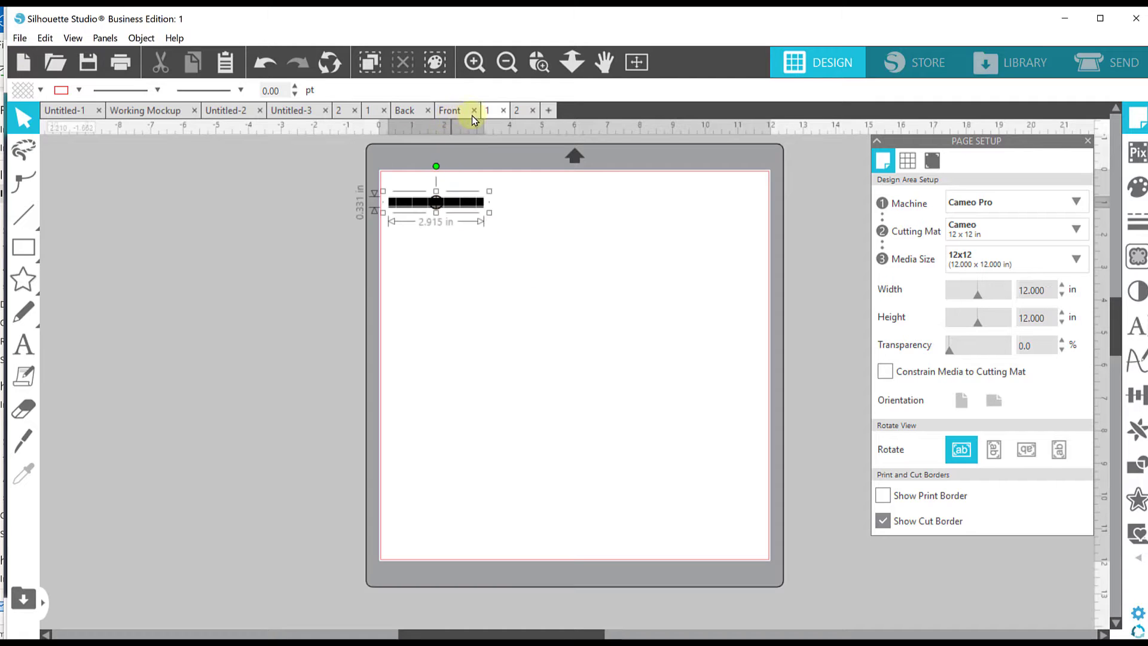
click(517, 111)
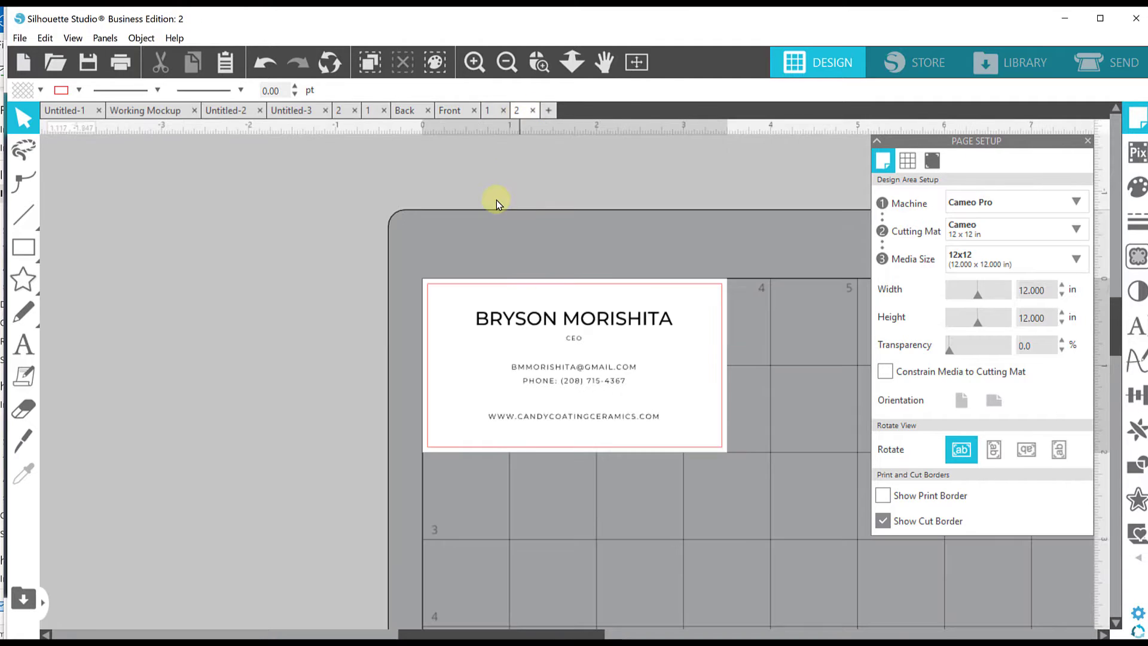
click(488, 111)
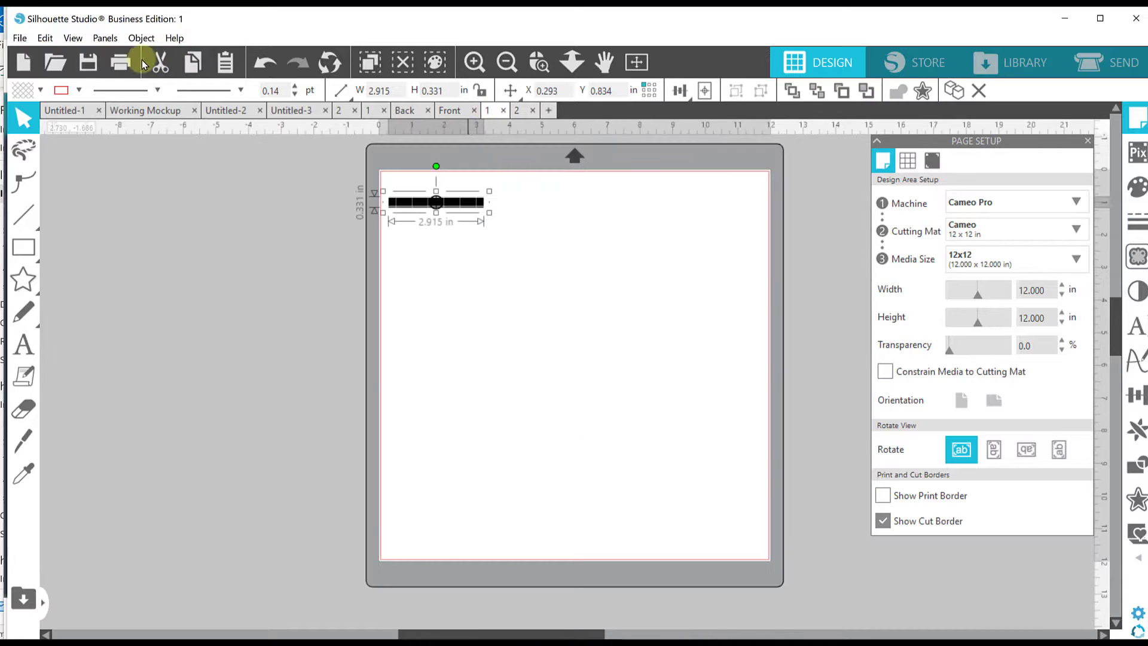
Open the Black on Transparent logo from the order's Logo folder, under Standard Logo Files.
click(56, 65)
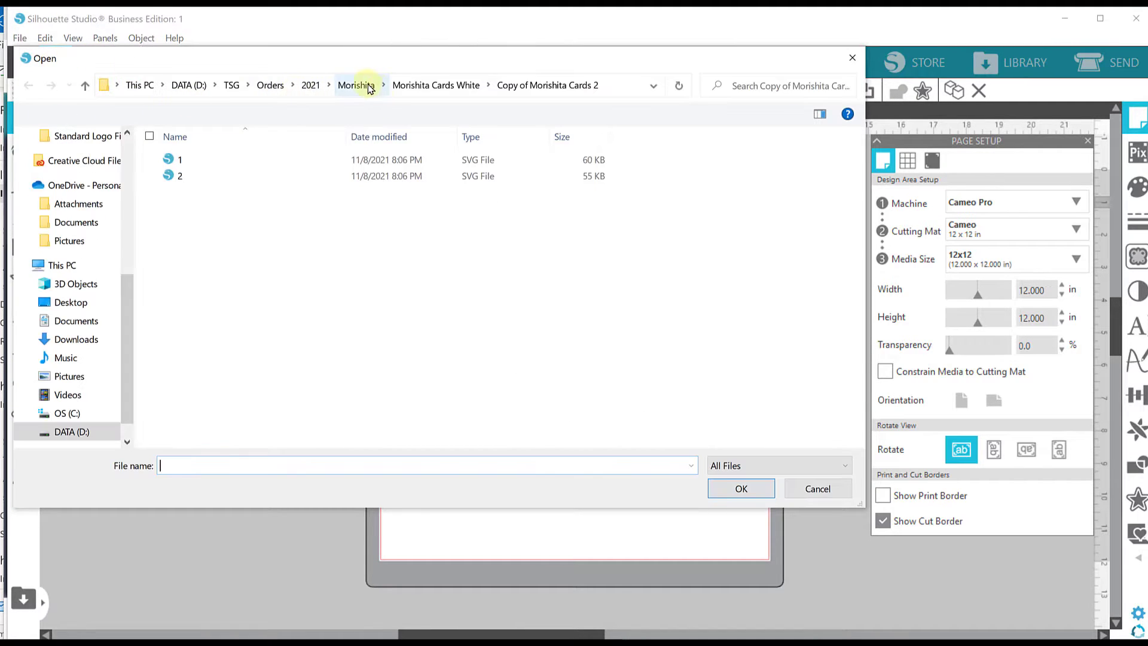
click(369, 87)
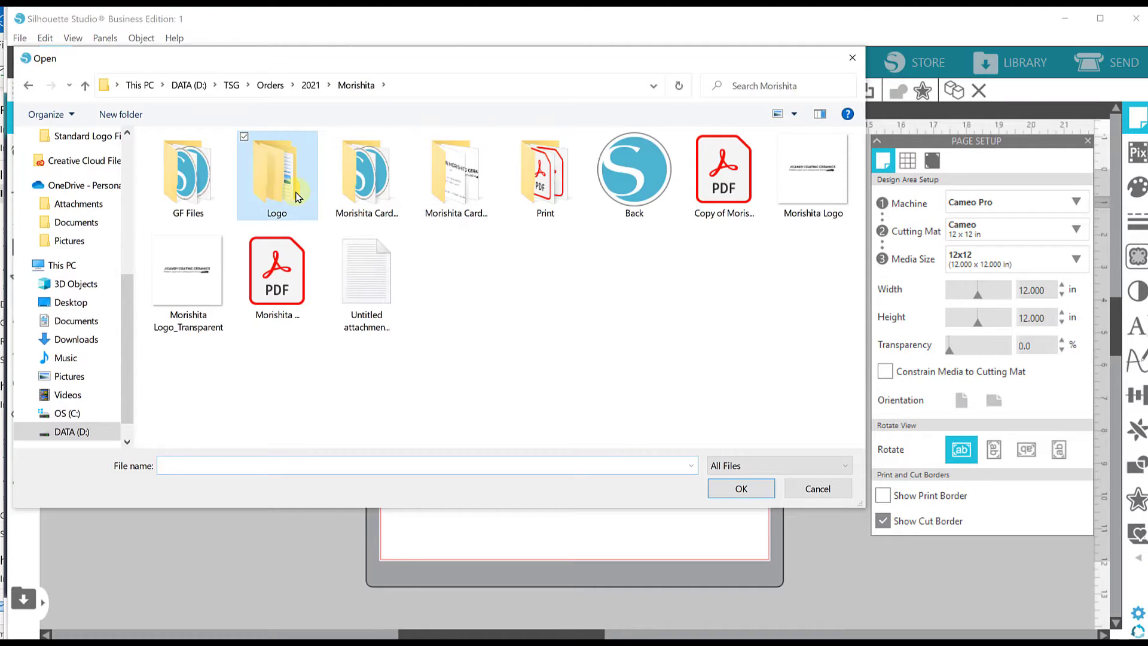
double_click(297, 197)
click(234, 160)
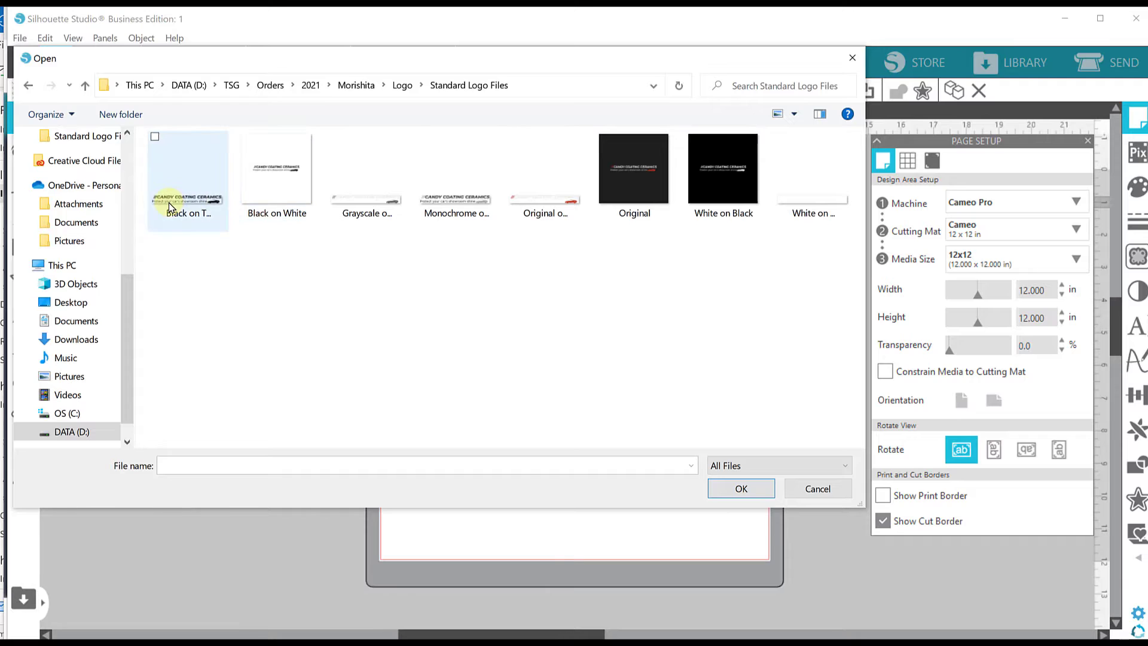
double_click(169, 202)
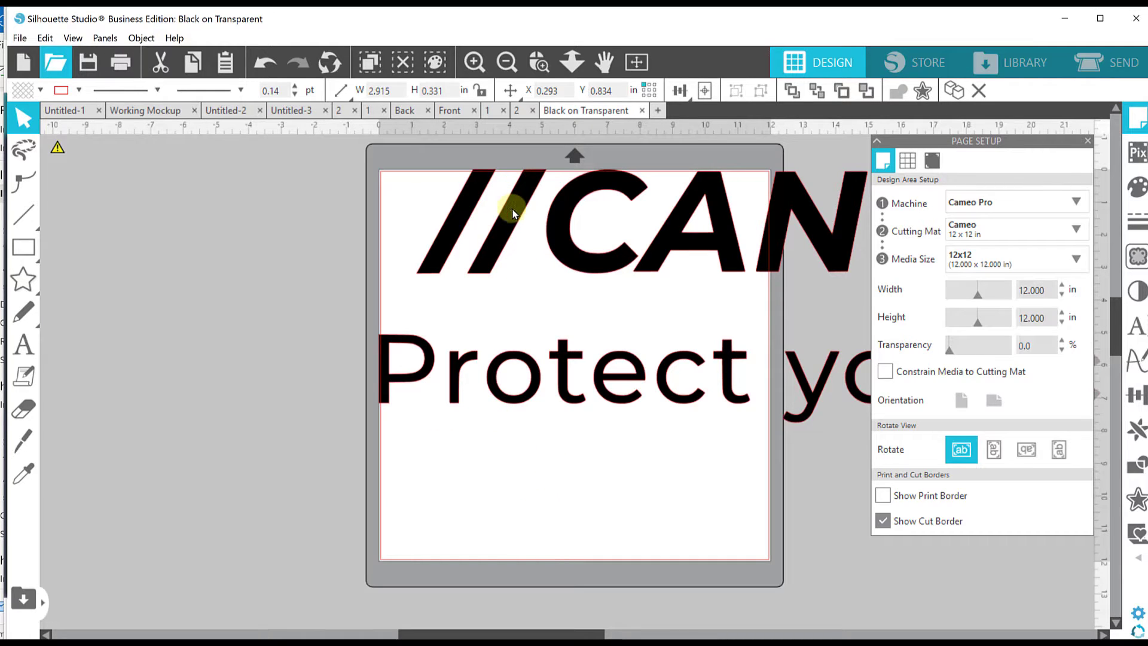
Move the oversized logo sideways across the page to view more of its artwork.
click(592, 263)
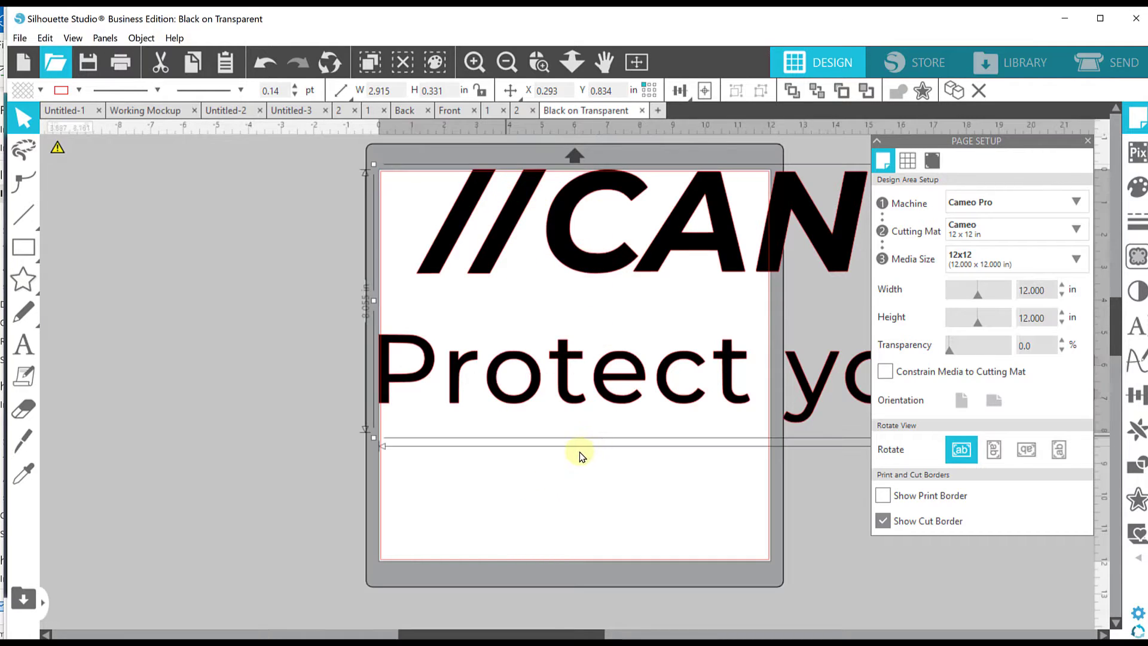
drag(533, 341, 485, 373)
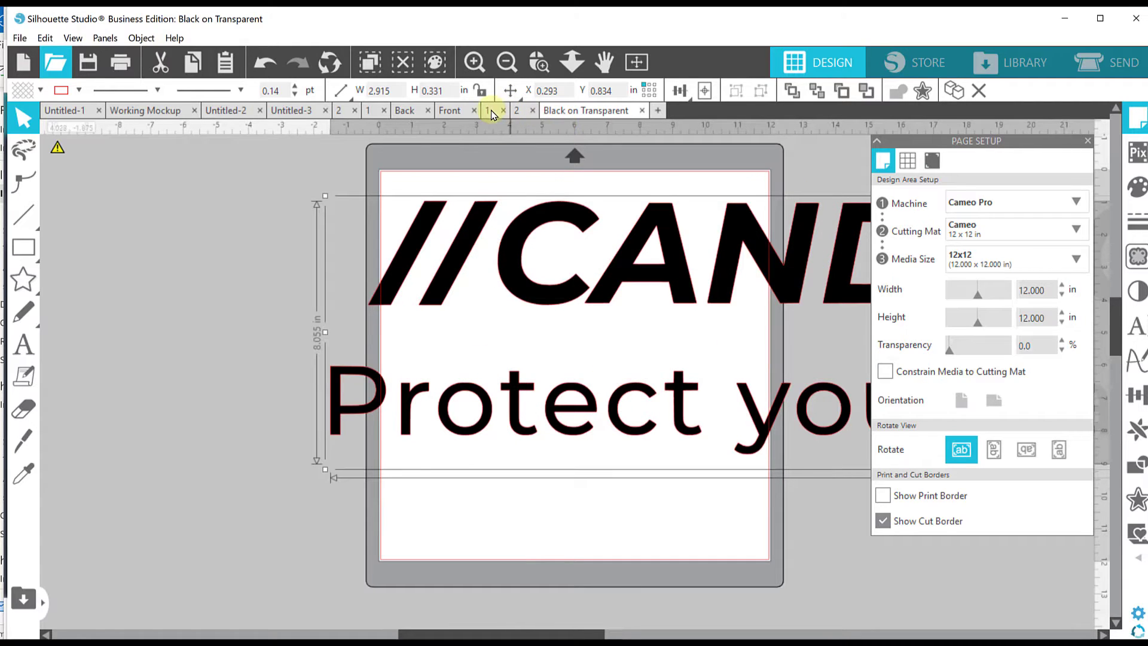
click(526, 249)
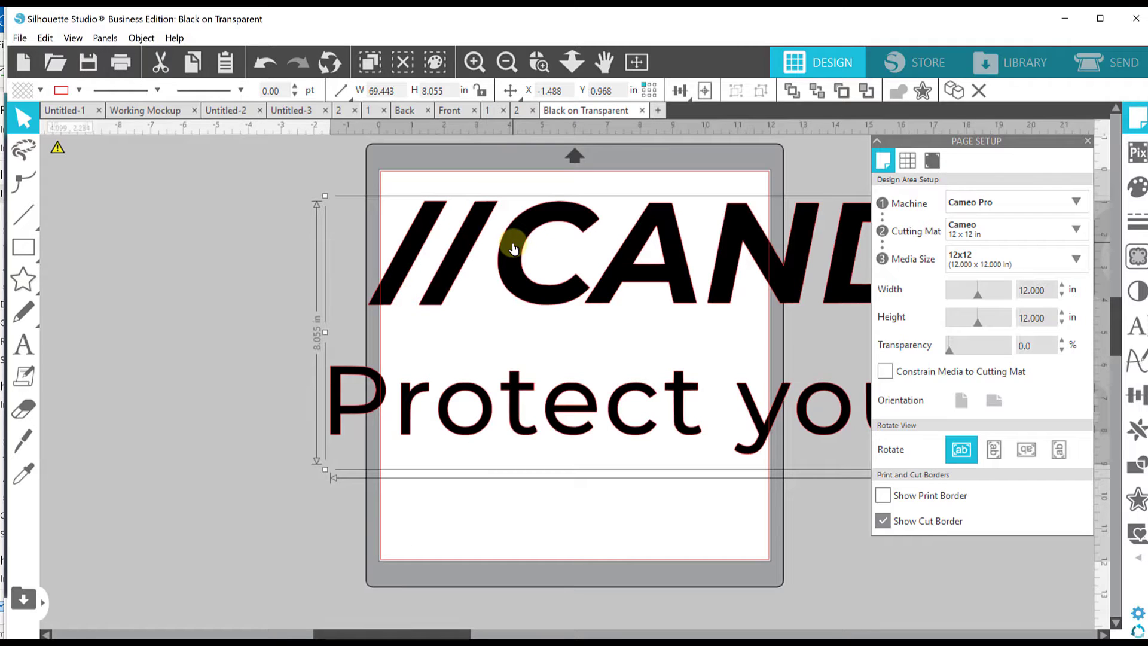
double_click(512, 248)
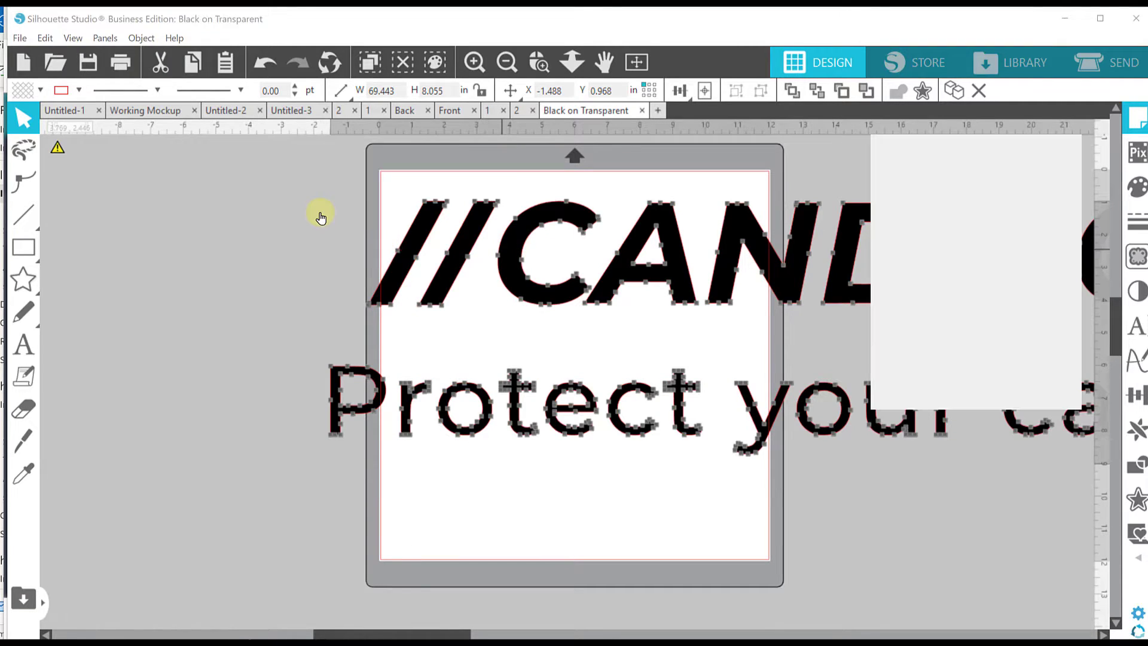
drag(525, 238, 340, 200)
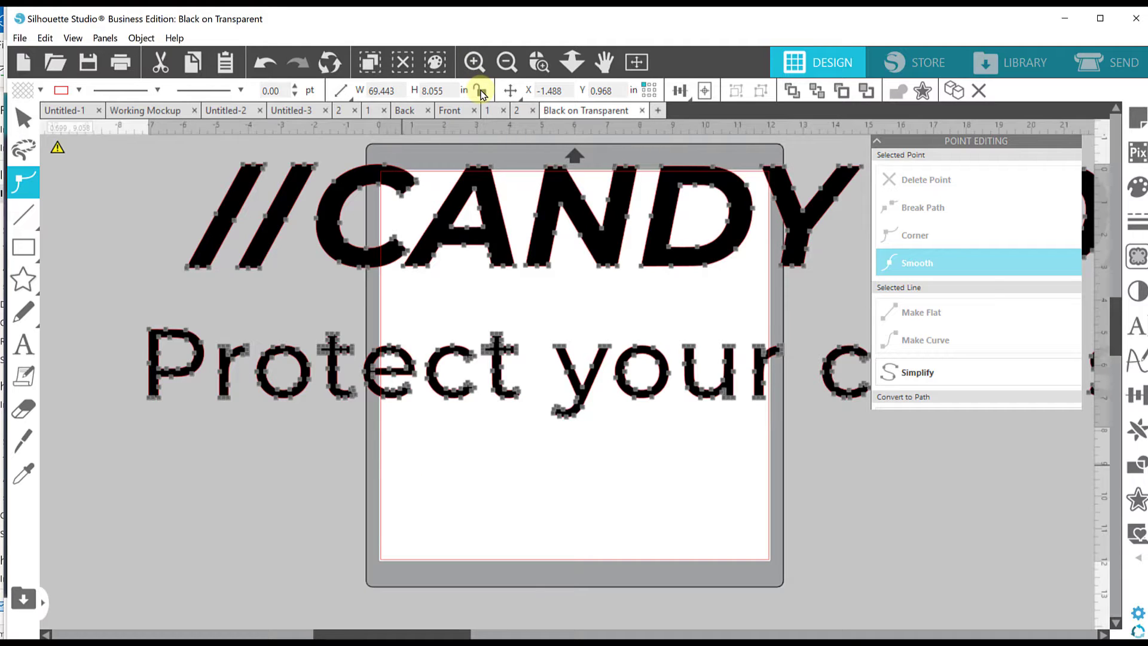
Leave point editing, resize the logo proportionally to 4 in wide and centre it on the page.
click(452, 413)
click(434, 238)
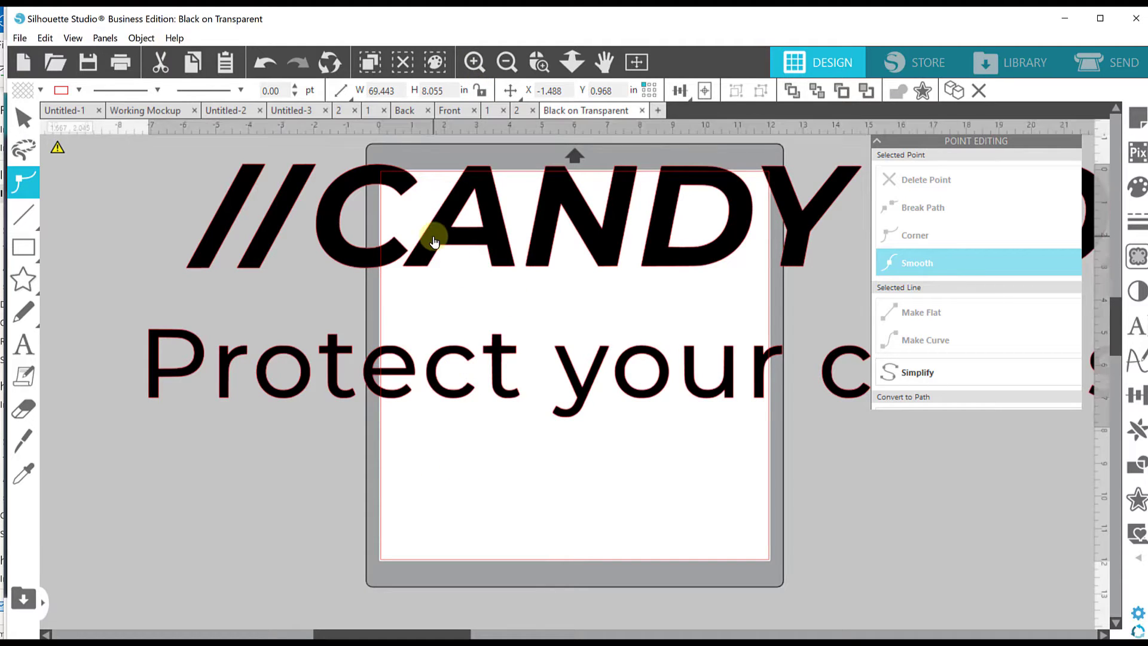
double_click(434, 240)
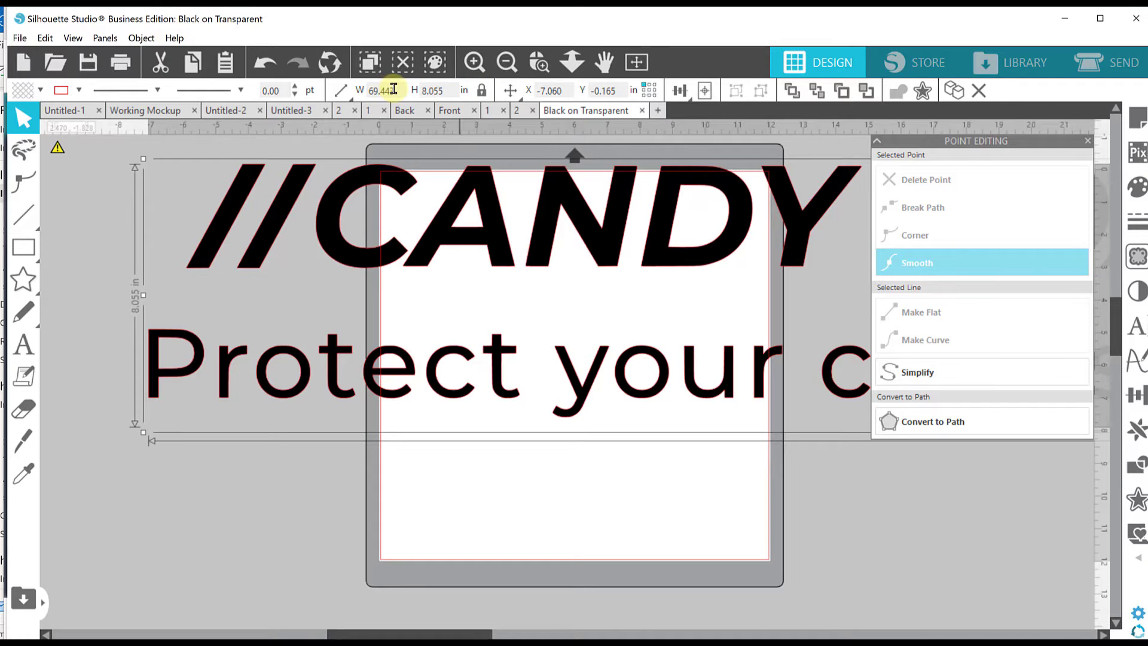
click(366, 90)
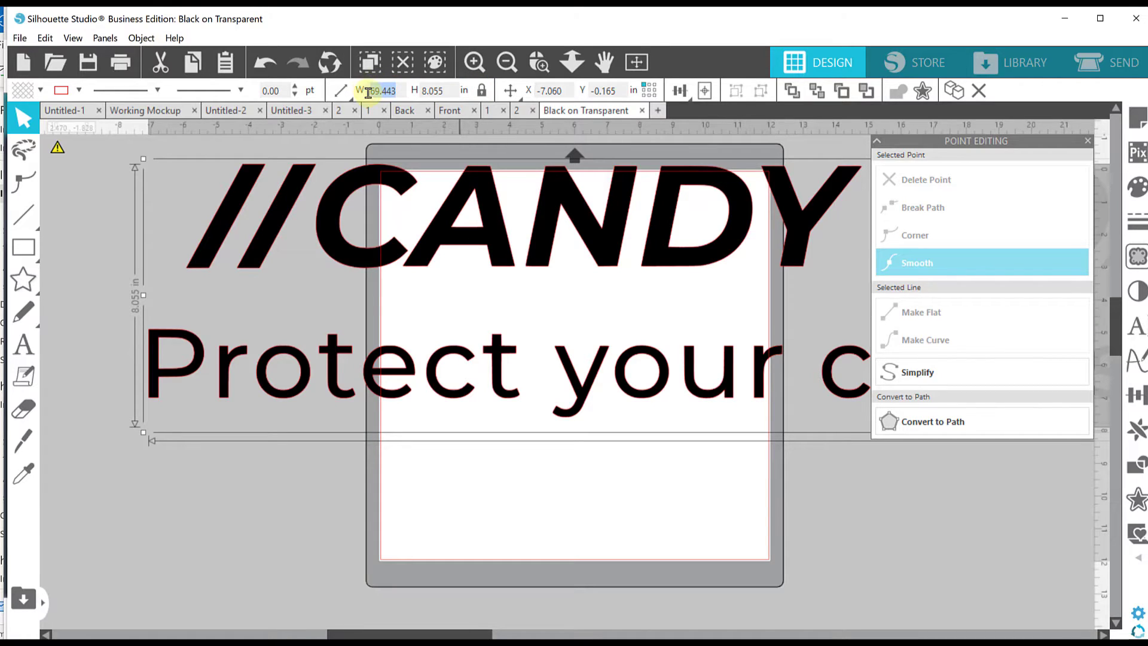
key(BackSpace)
text(4)
key(Return)
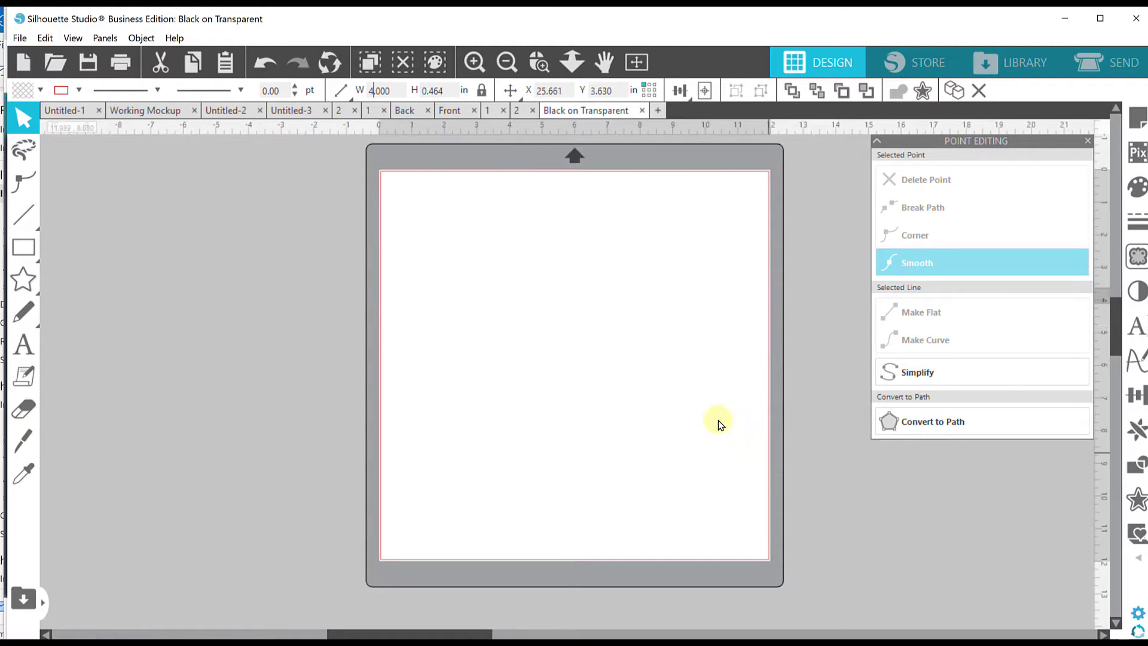
click(706, 91)
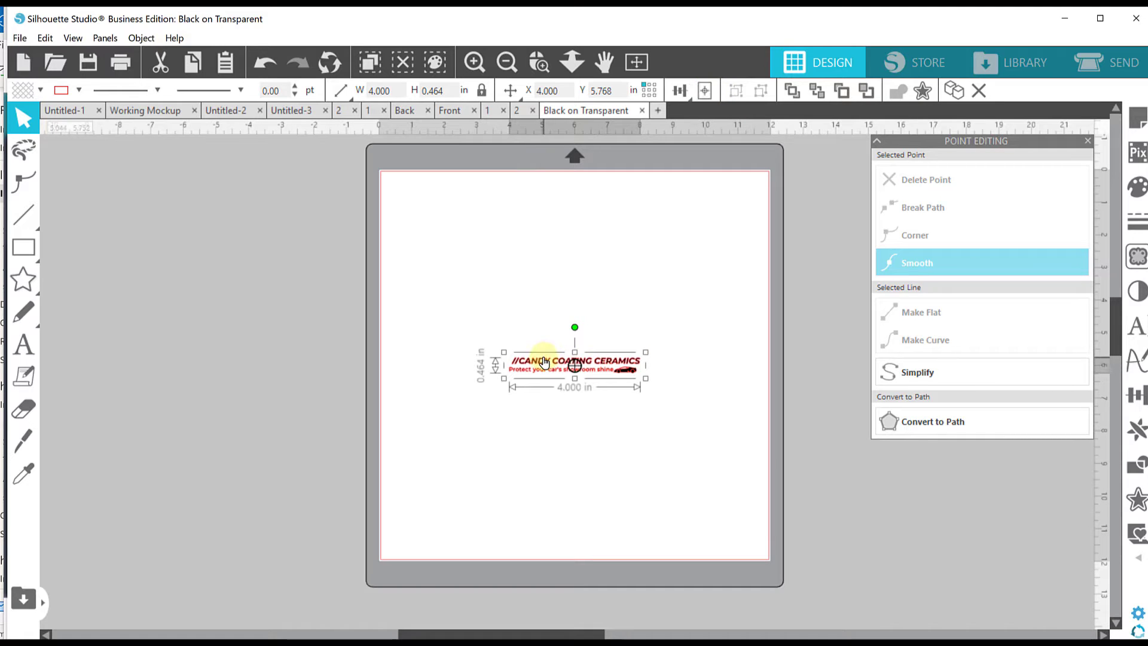
Copy the resized logo and paste it into document 1.
key(i)
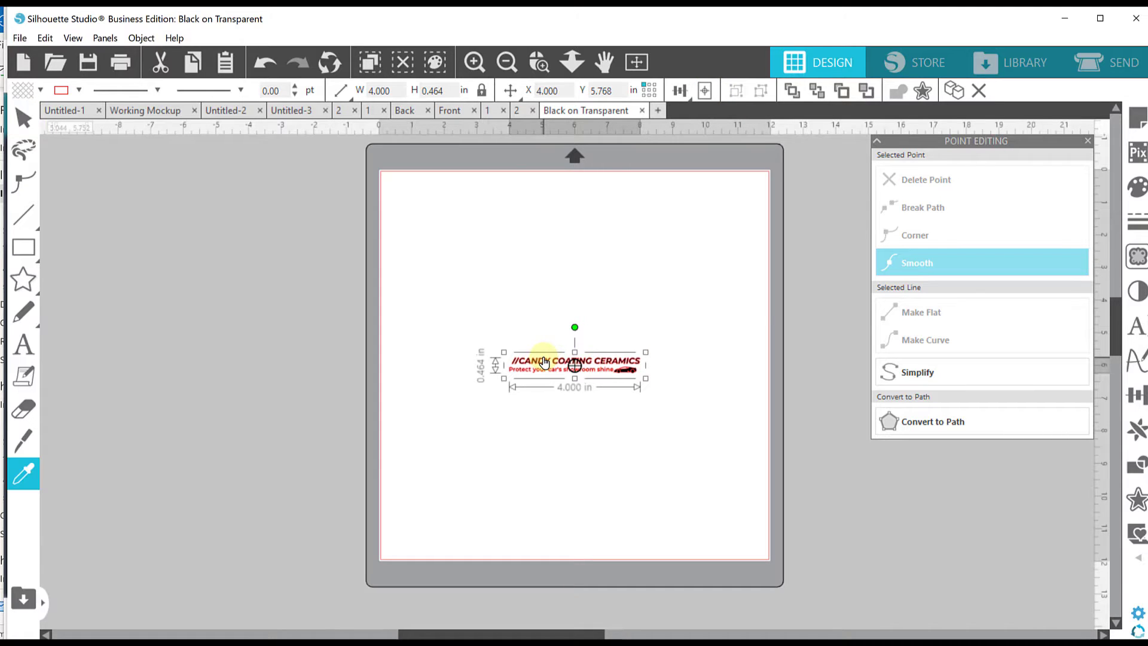
click(491, 111)
click(513, 577)
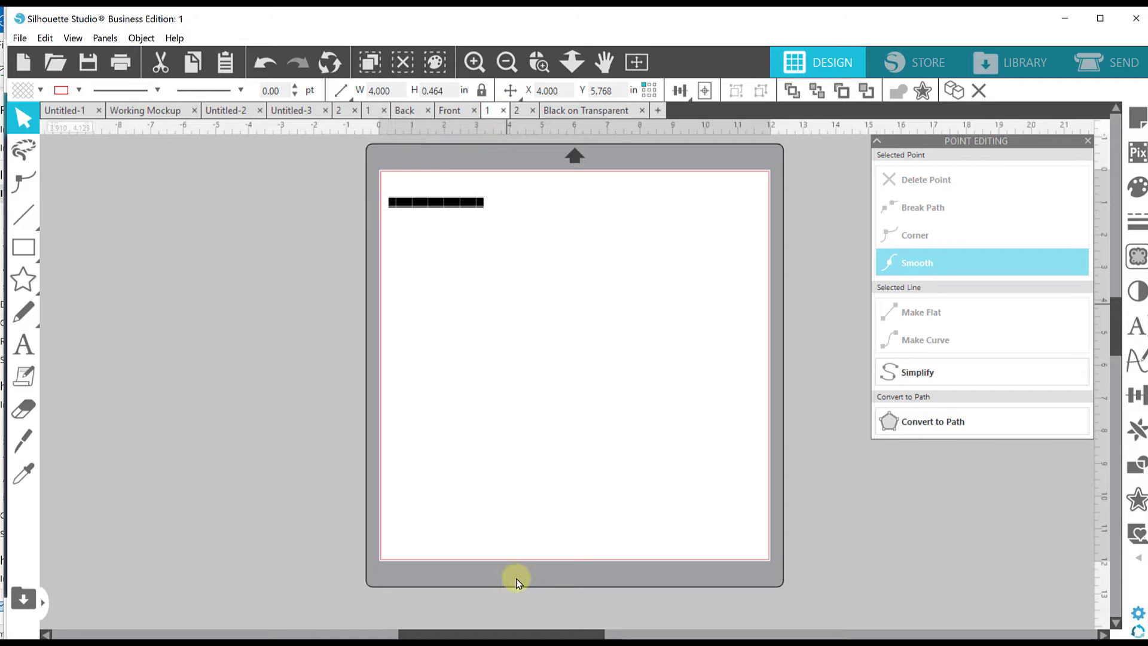
key(ctrl+v)
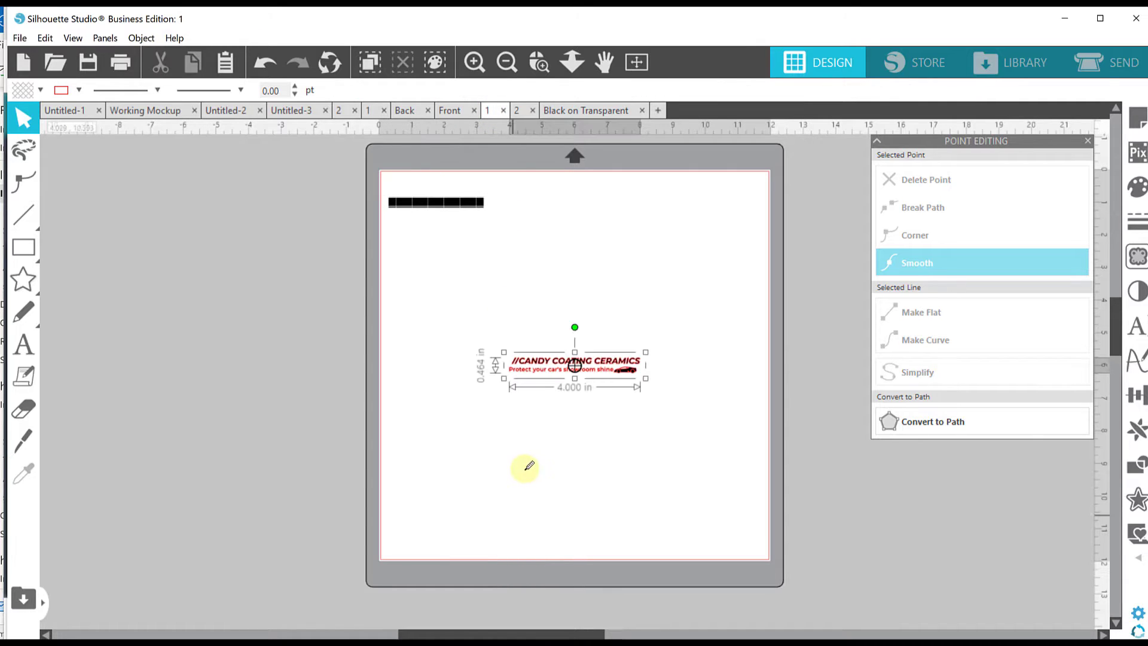
Measure the width of the black bar above the pasted logo.
click(443, 206)
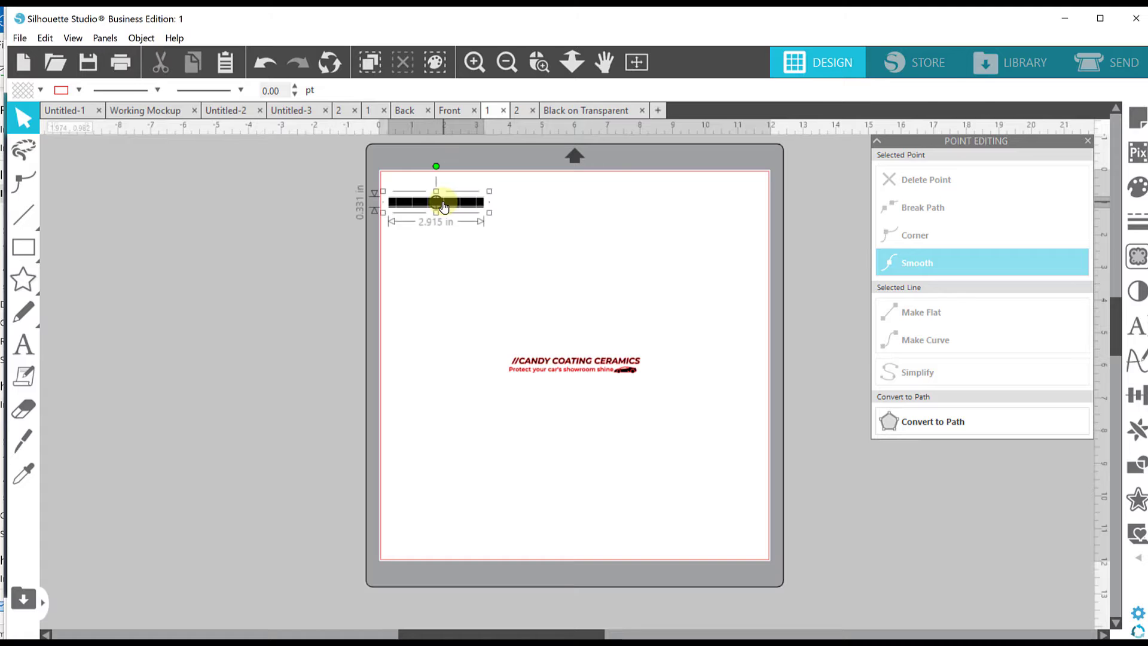
click(427, 238)
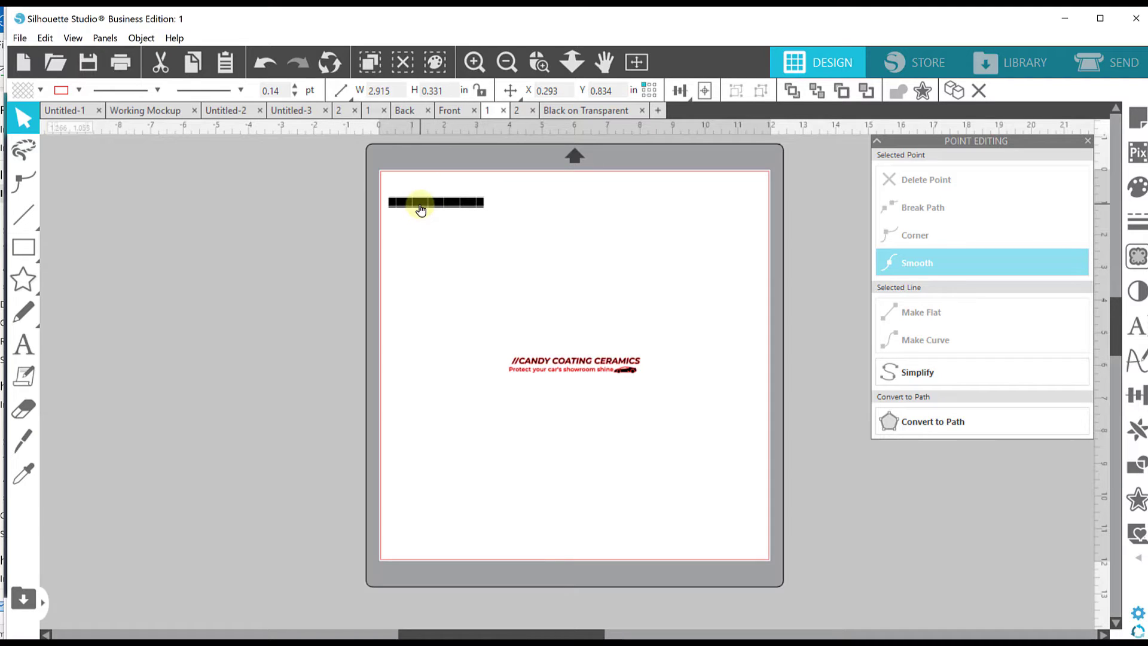
double_click(427, 206)
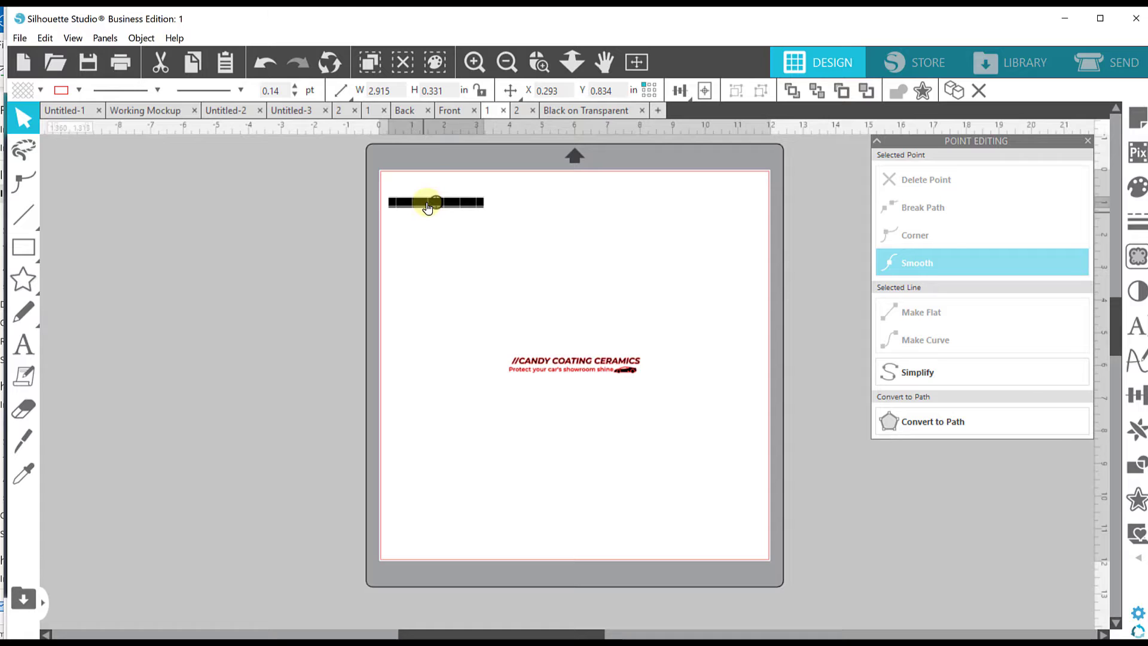
drag(421, 205, 443, 222)
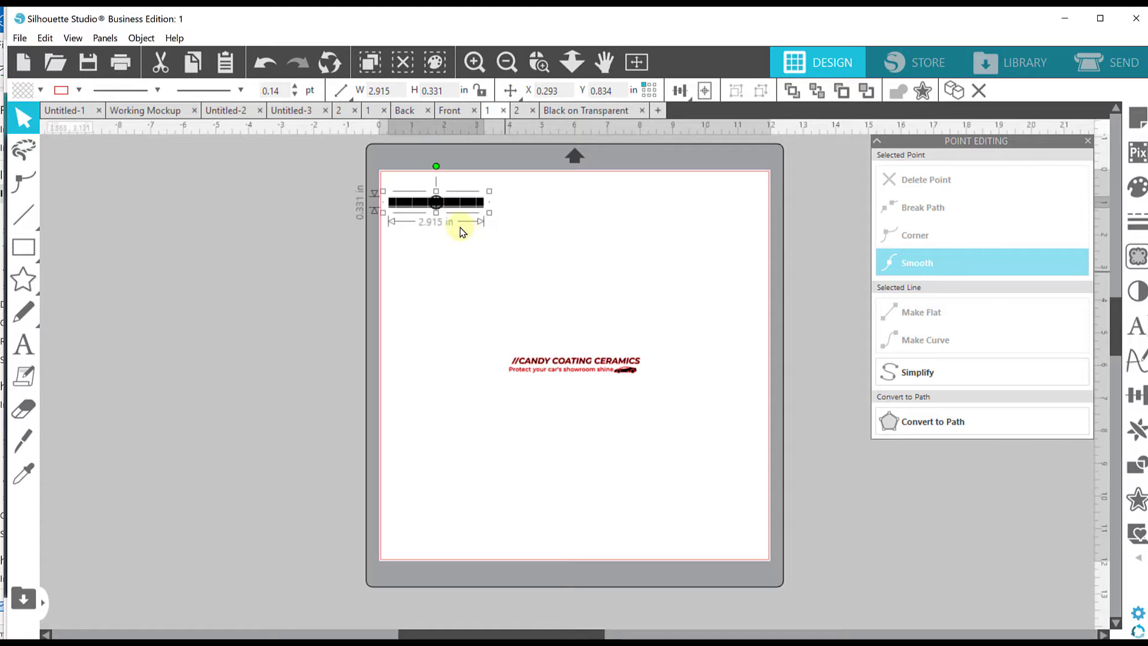
Lock the pasted logo's proportions and resize it to 2.897 in wide.
click(541, 374)
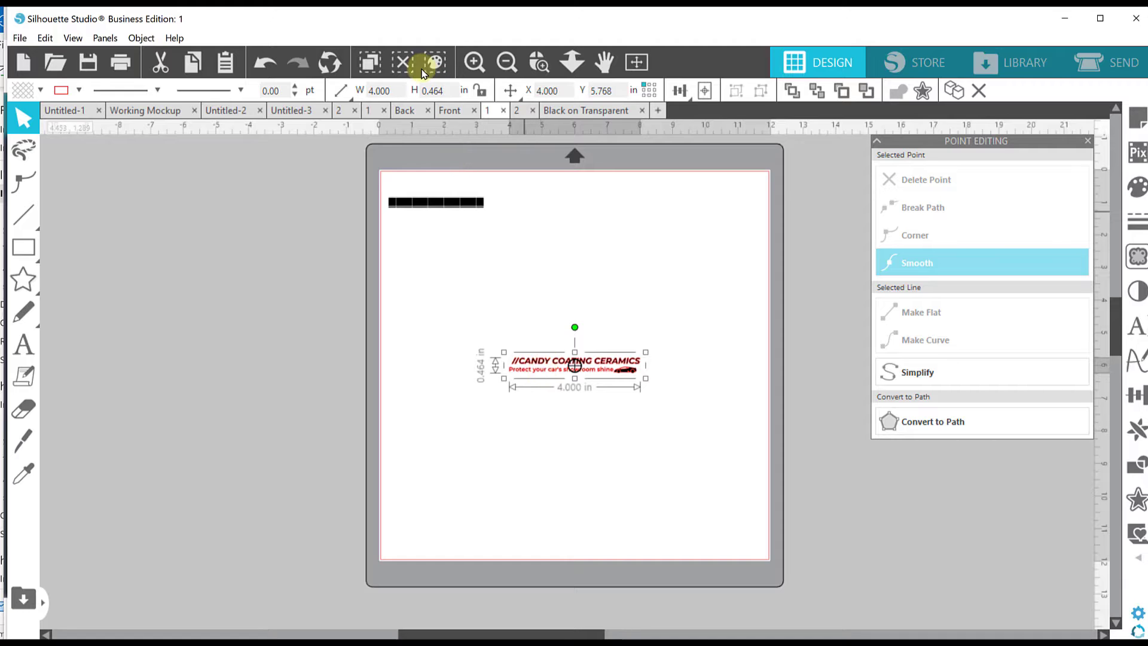
click(395, 96)
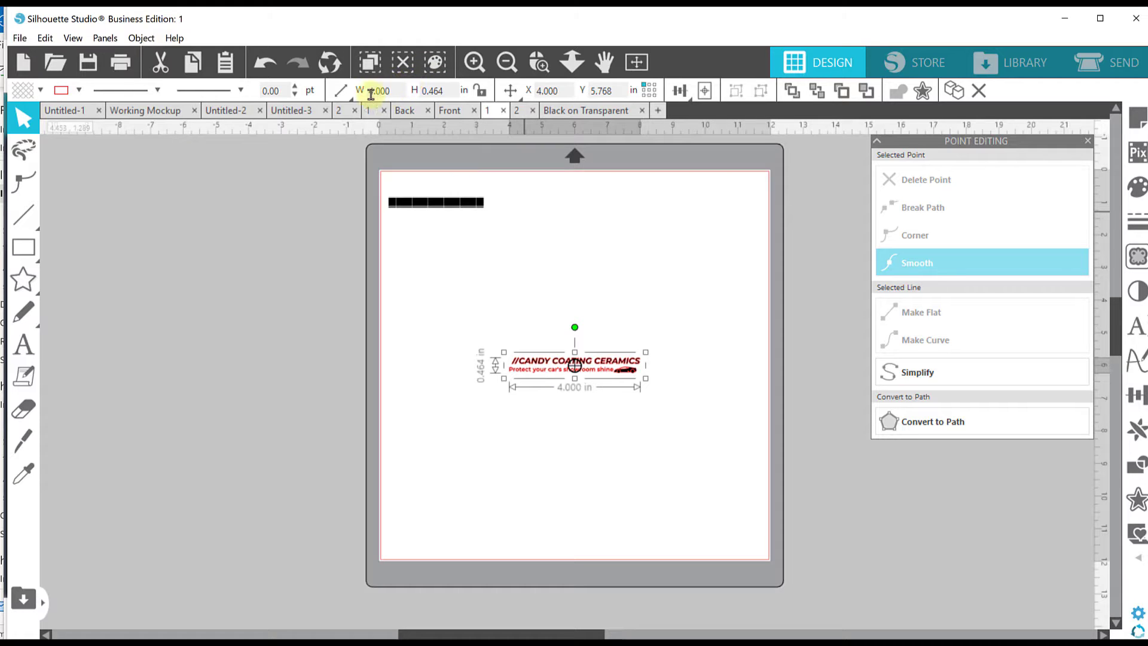
click(481, 92)
mouse_move(332, 91)
text(2)
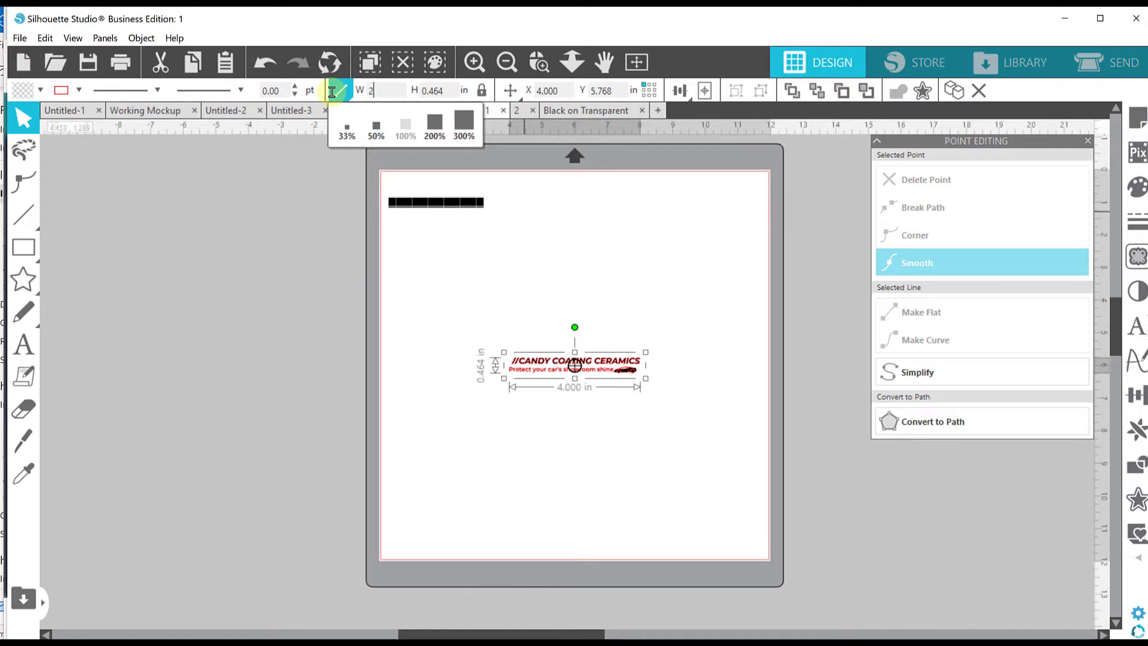
text(.89)
key(Return)
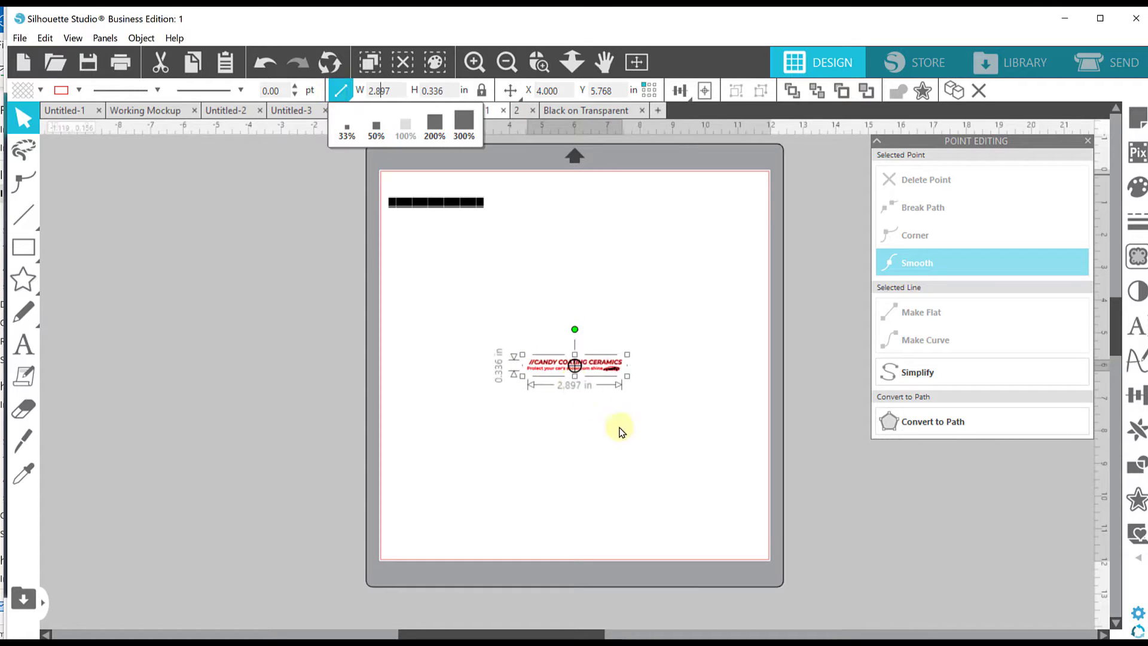
click(505, 260)
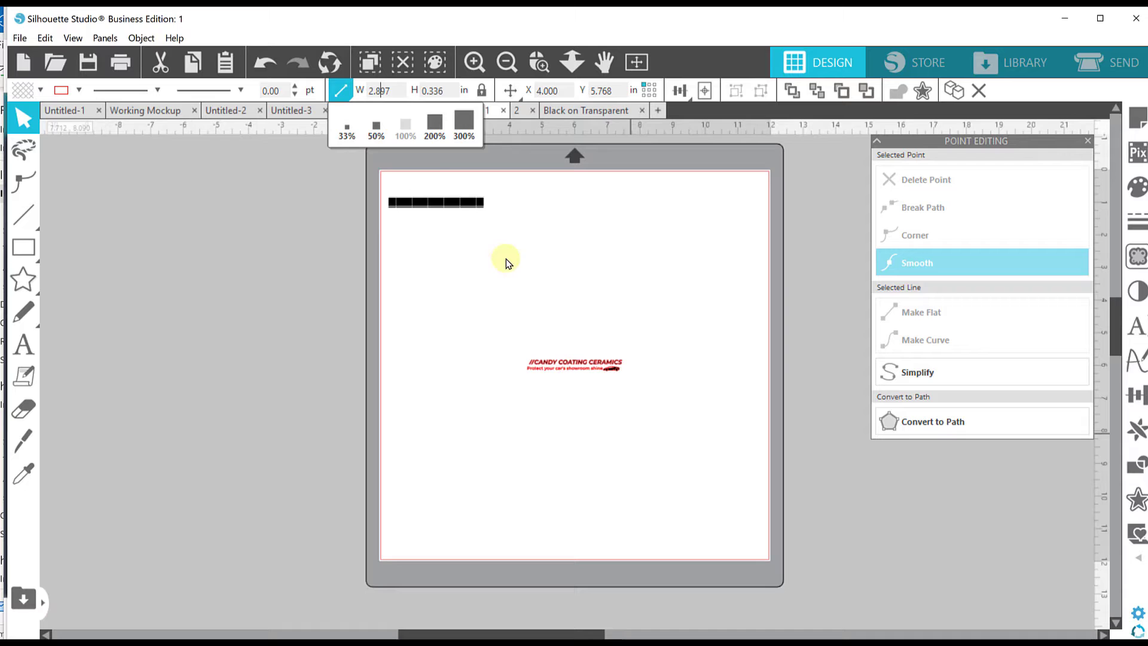
Compare the logo with the black bar's dimensions and review the contact details in document 2.
click(455, 200)
click(576, 331)
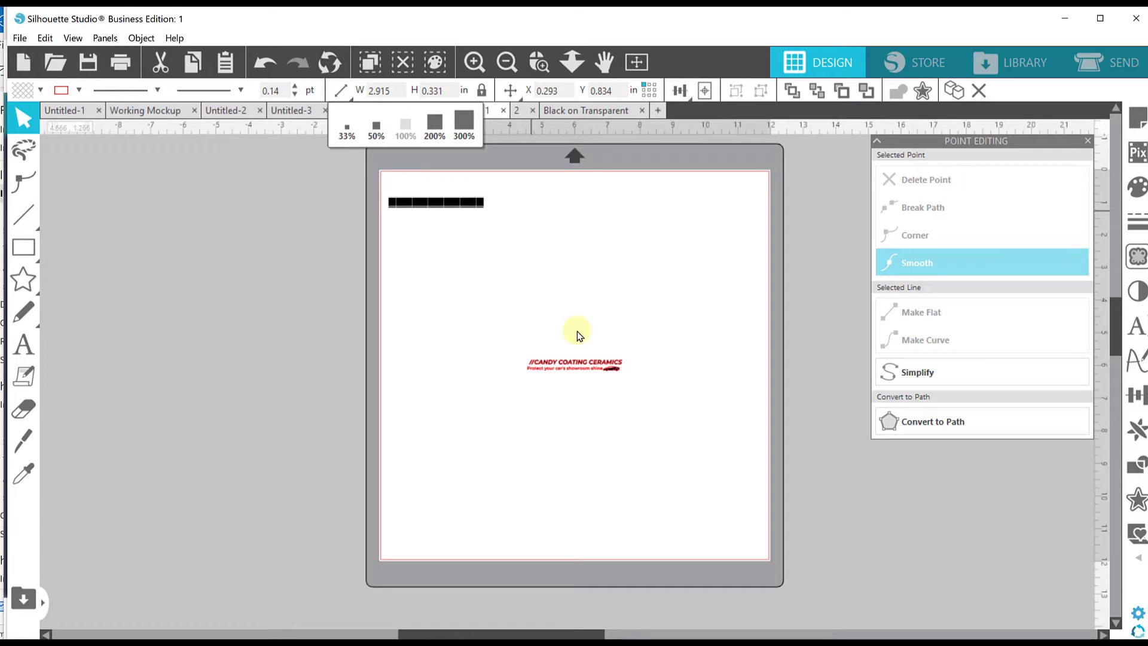
click(518, 110)
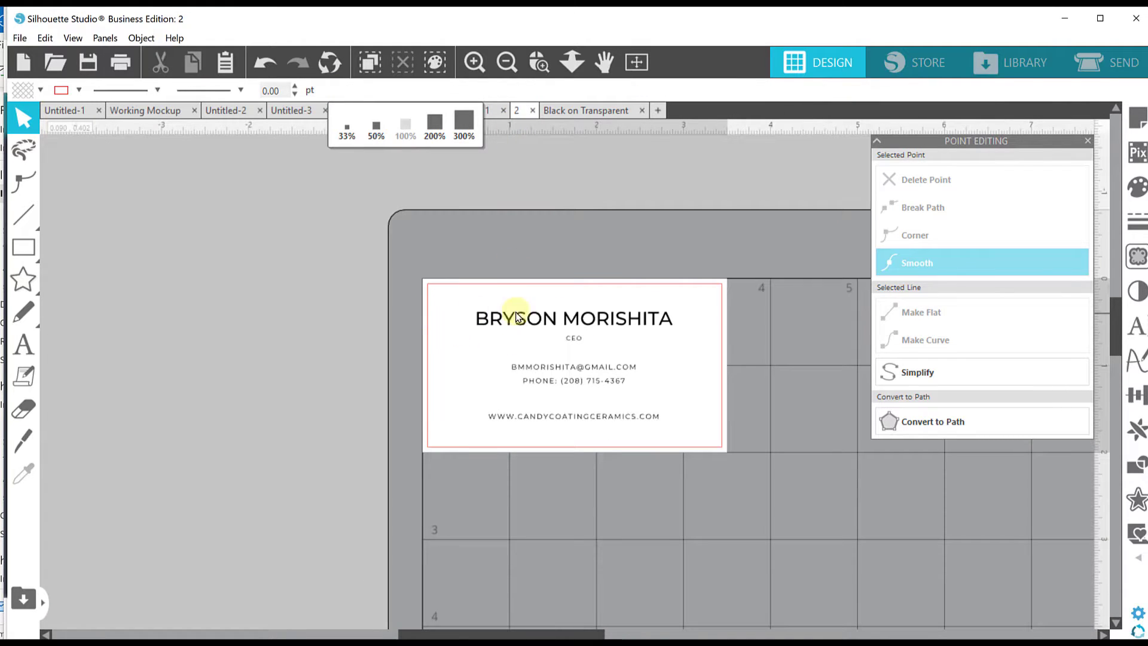
click(492, 111)
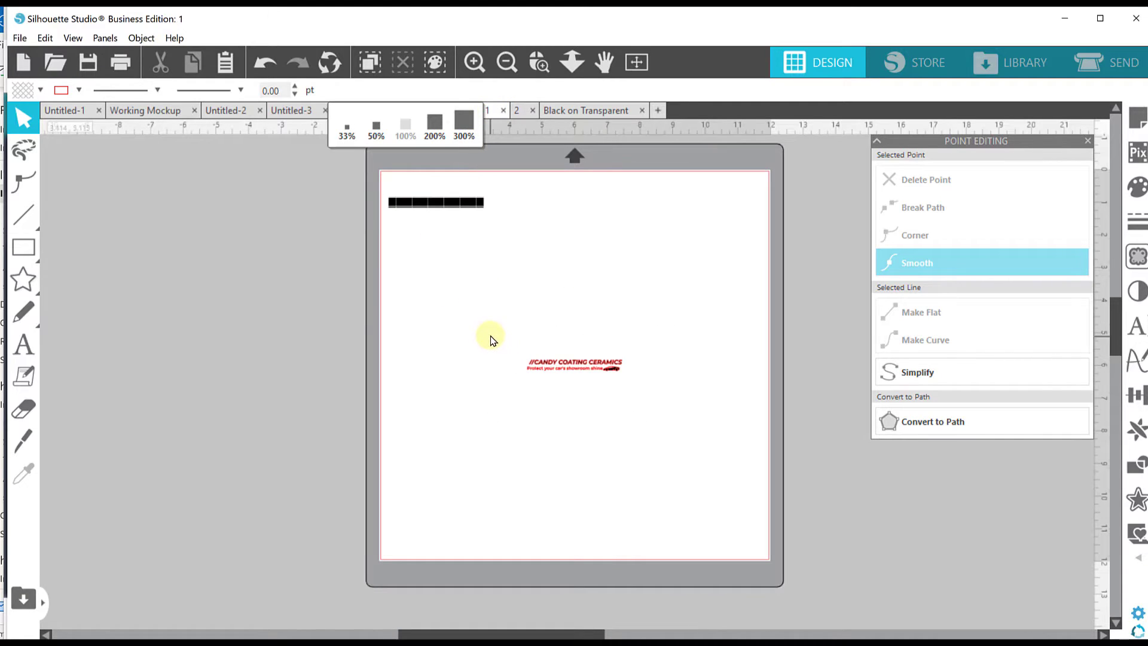
Draw a rectangle around the logo, unlock its proportions and size it to 3.500 in wide by 2.125 in high.
click(30, 248)
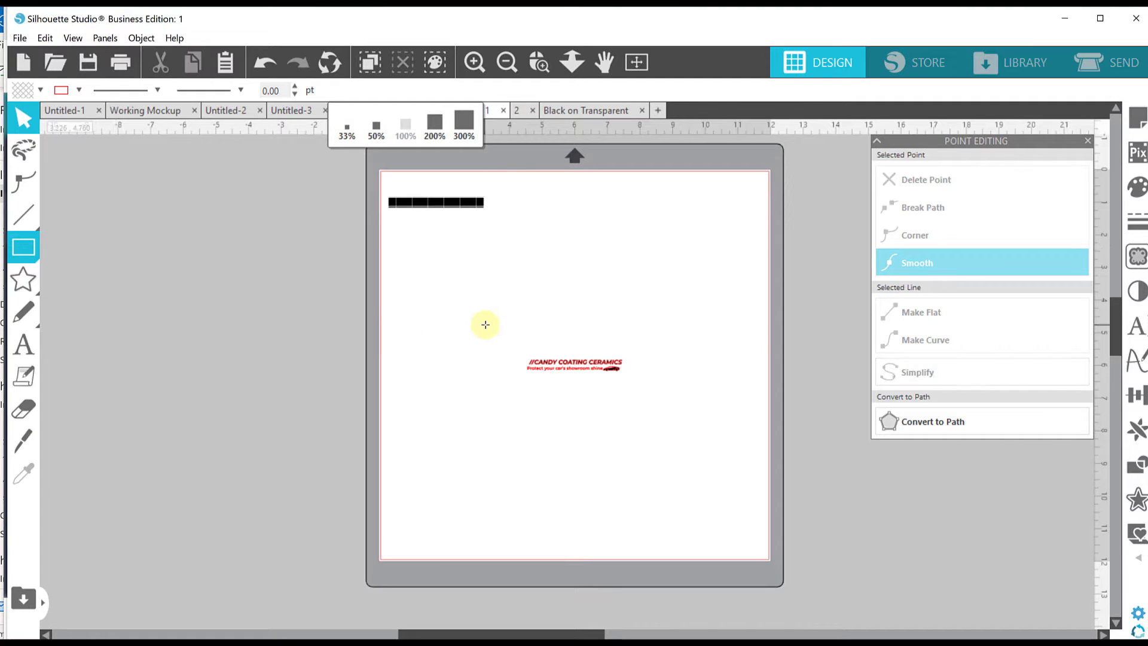
drag(485, 325, 625, 412)
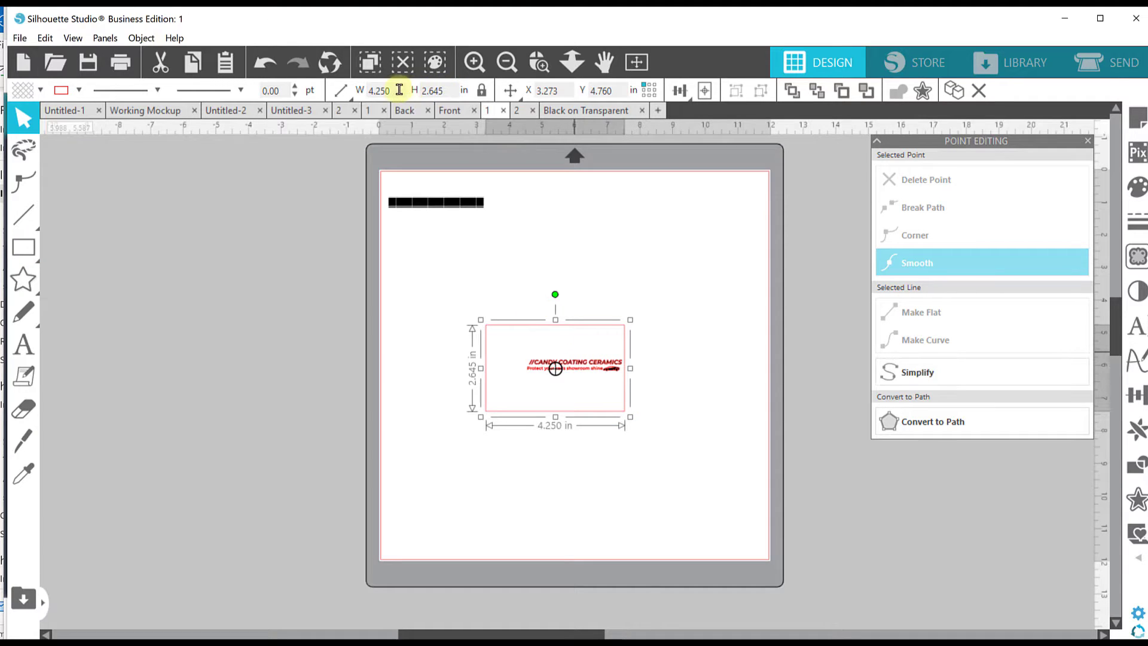
click(363, 90)
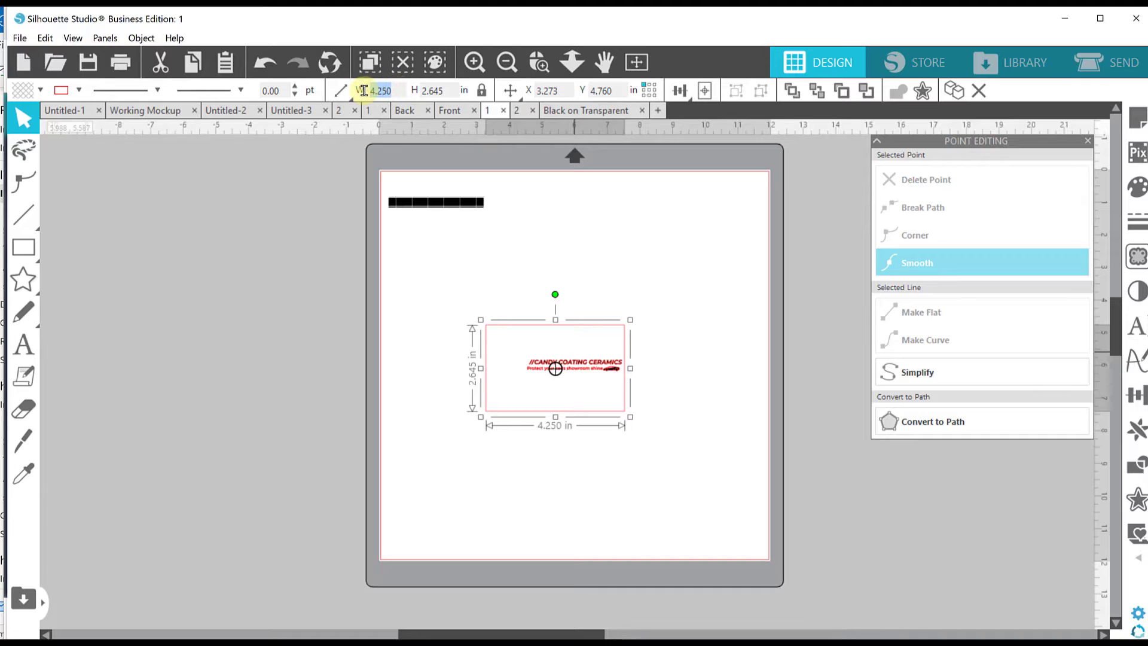
click(481, 91)
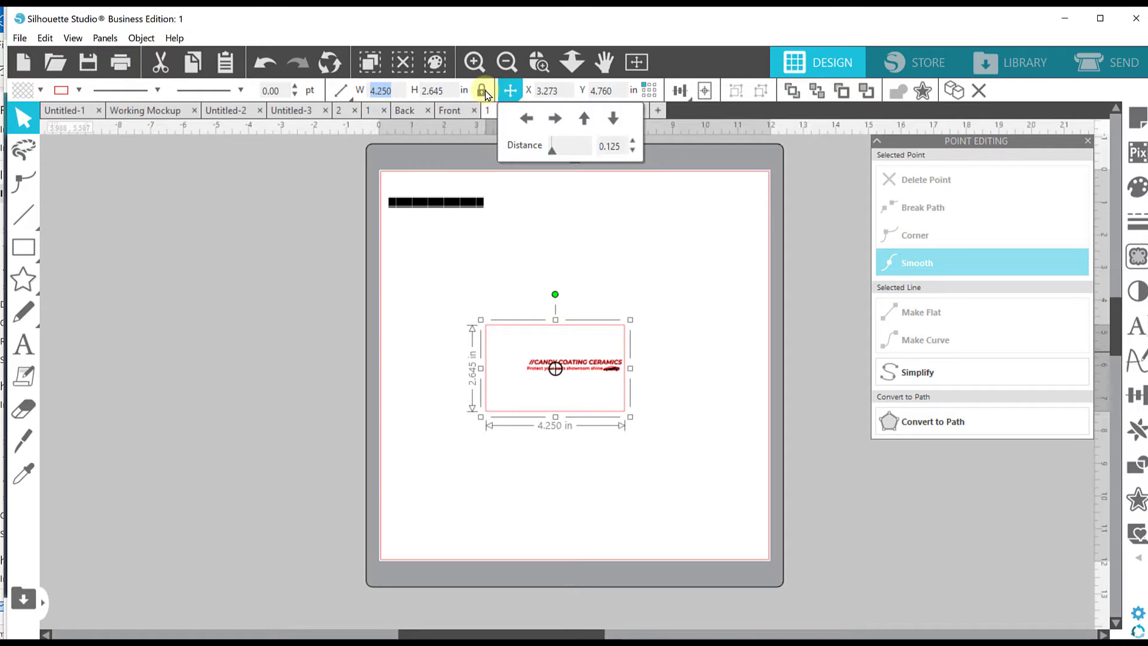
click(482, 91)
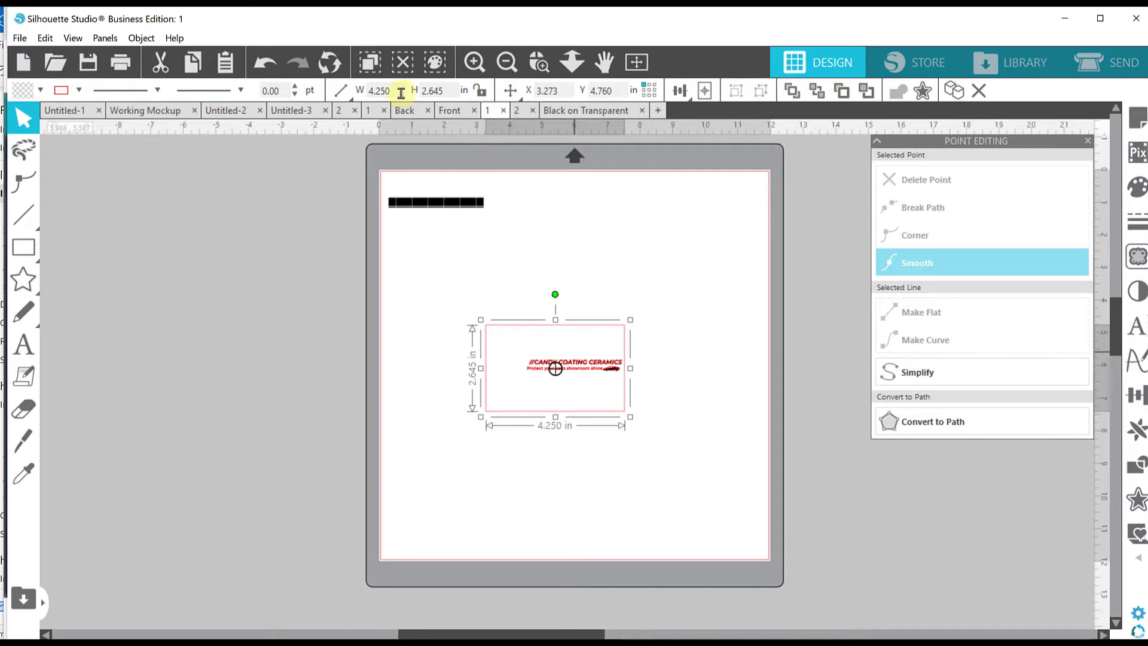
click(343, 91)
mouse_move(343, 91)
text(3.)
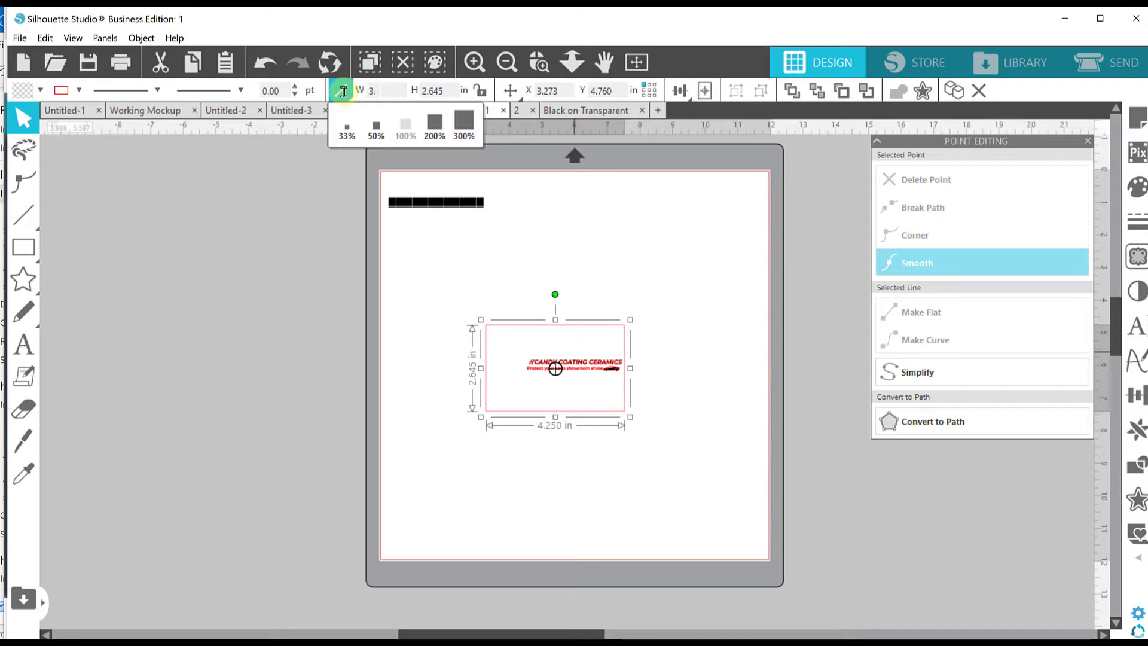
text(500)
key(Tab)
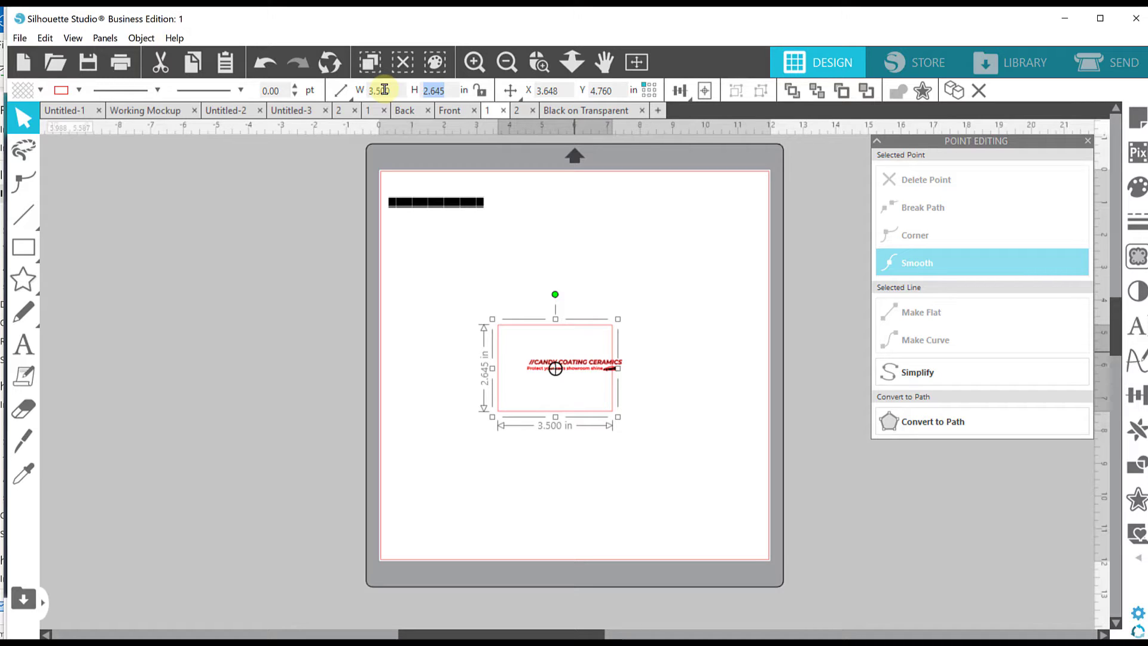
text(2)
key(Return)
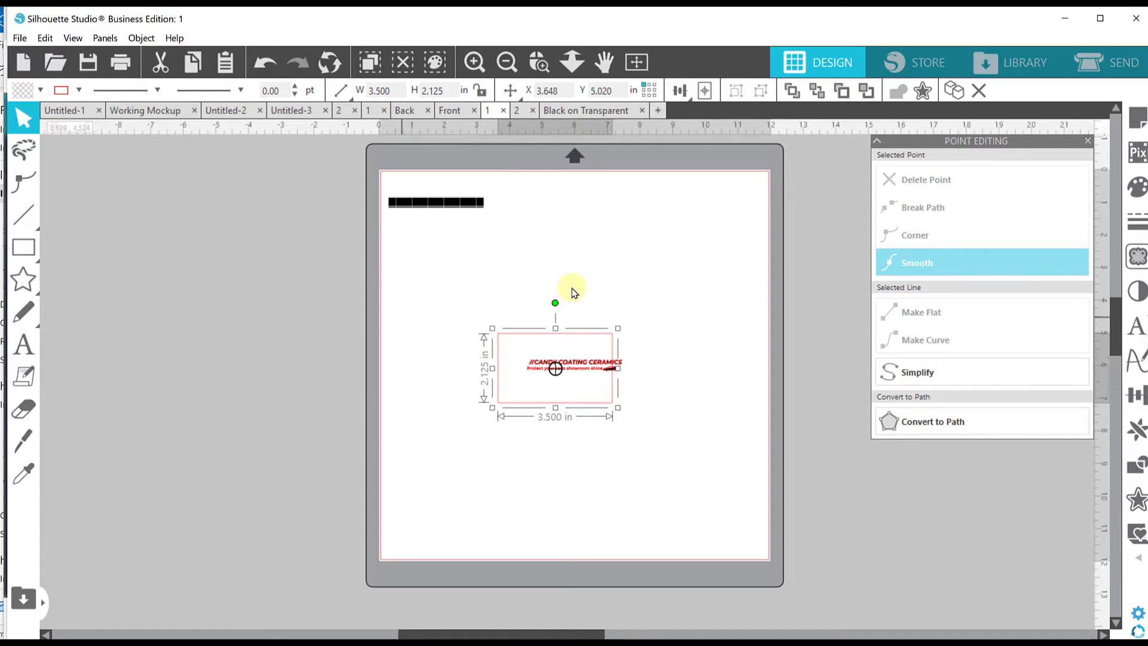
Align the centres of the logo and the rectangle around it.
click(570, 290)
drag(445, 307, 587, 454)
click(707, 95)
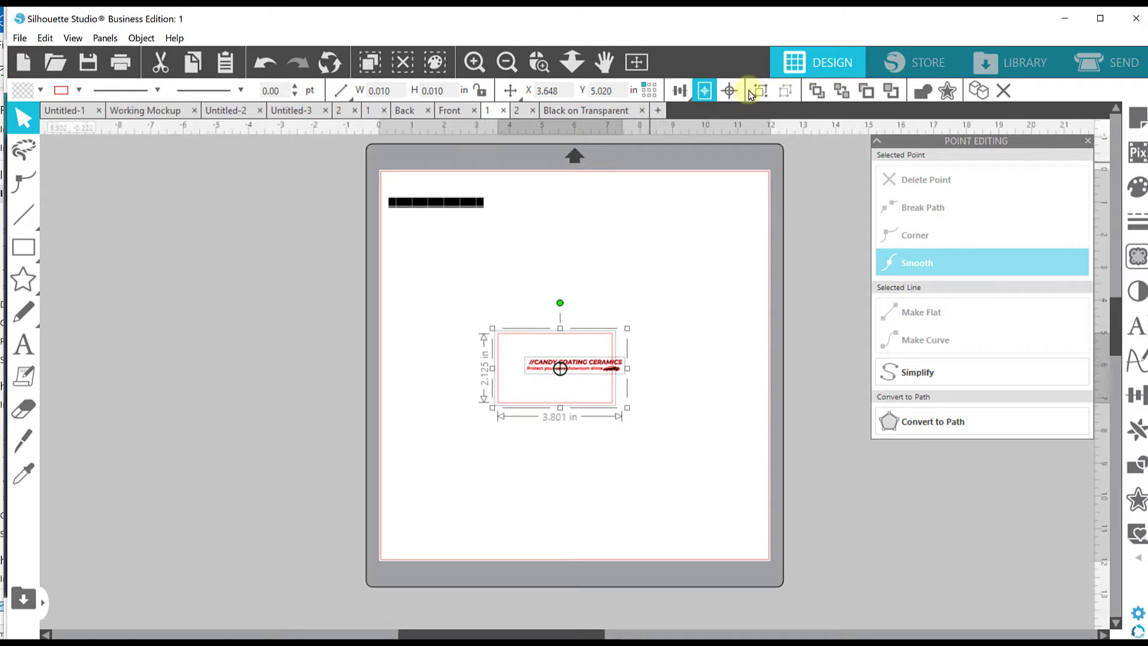
click(729, 91)
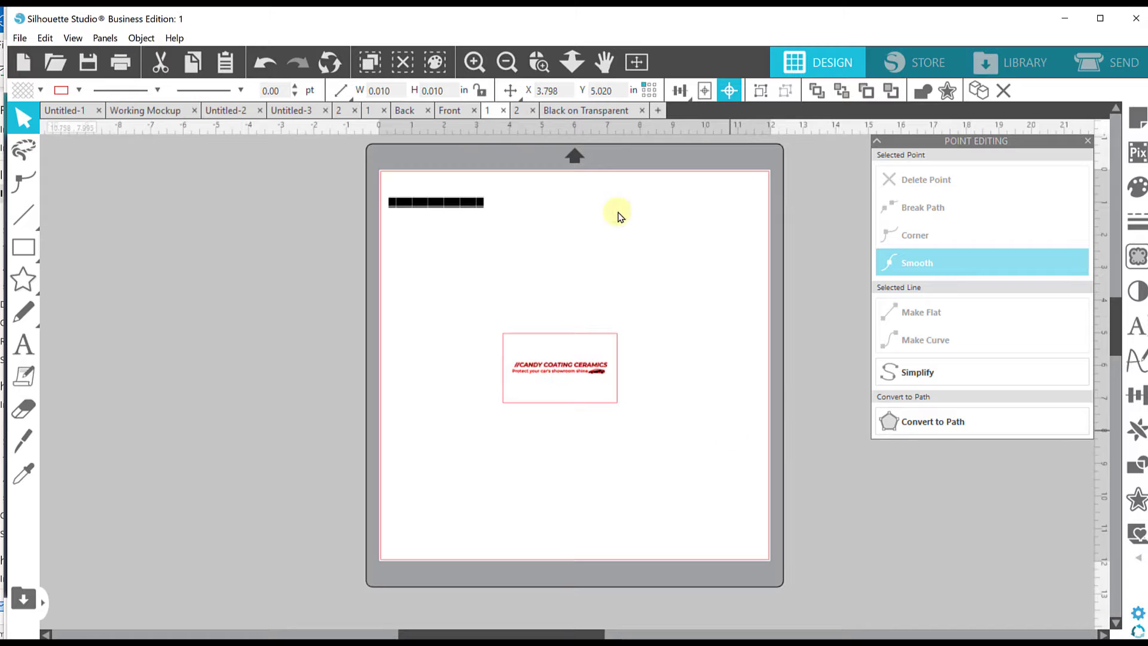
Copy all the contact text from document 2, paste it into document 1 and move it above the logo card.
click(518, 111)
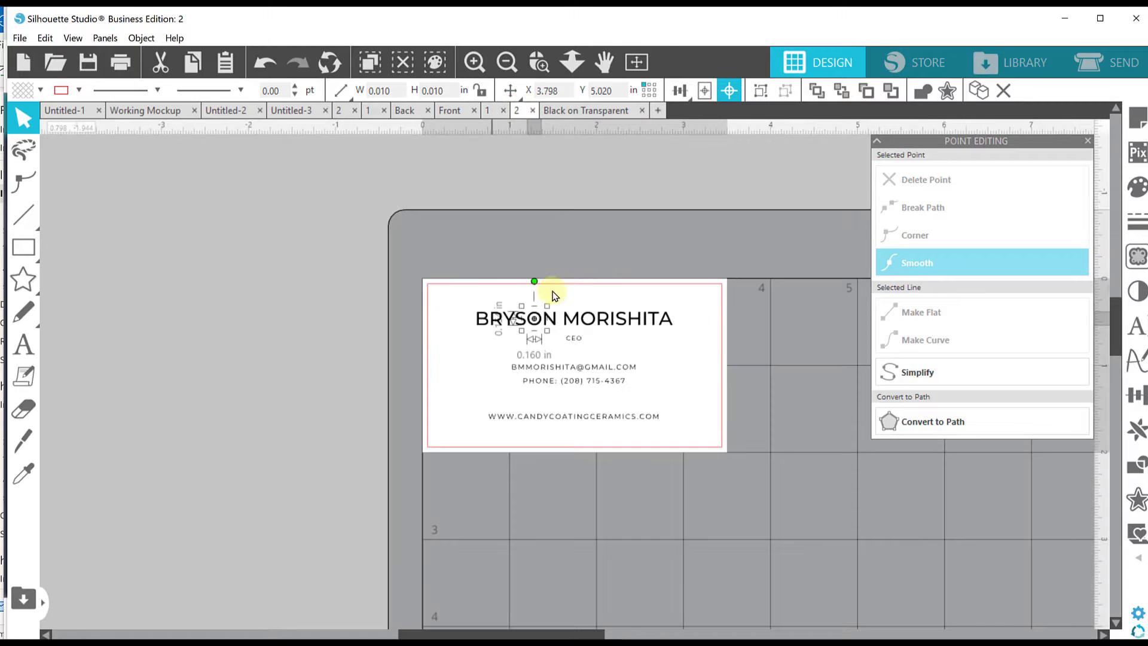
drag(447, 295, 616, 401)
drag(675, 439, 692, 450)
key(i)
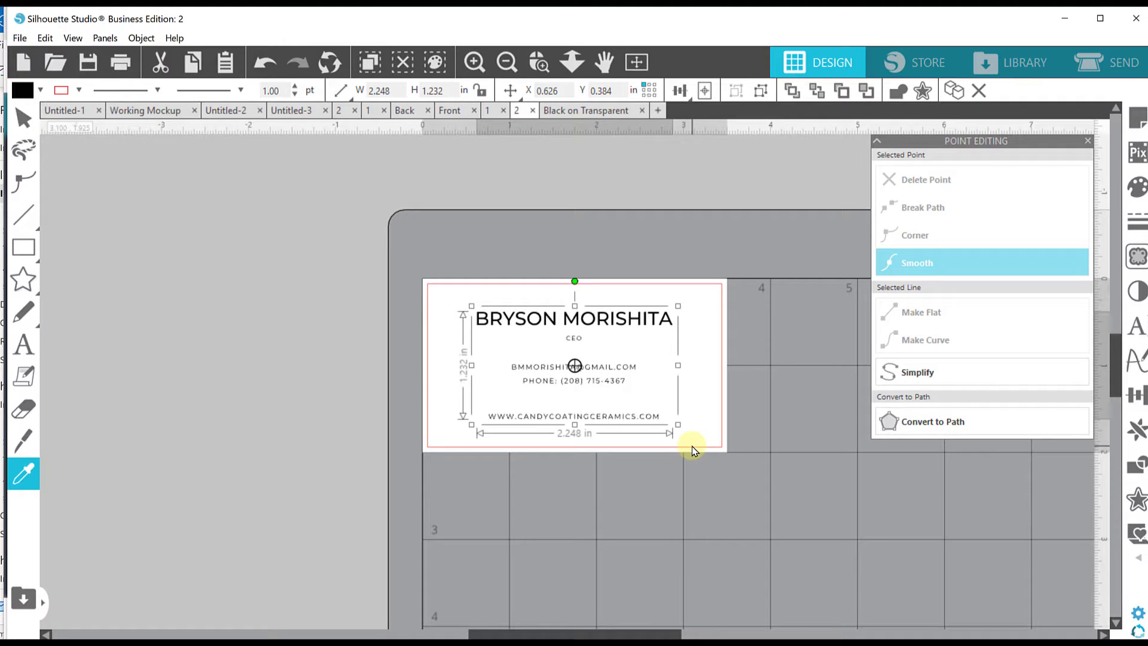
click(488, 110)
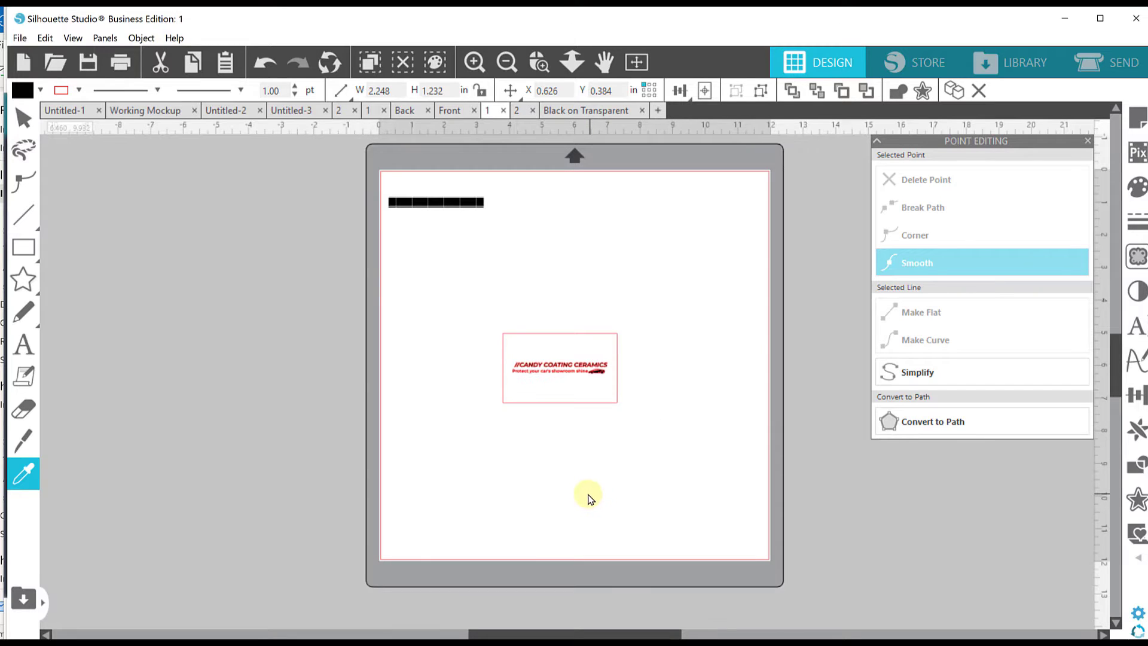
click(588, 494)
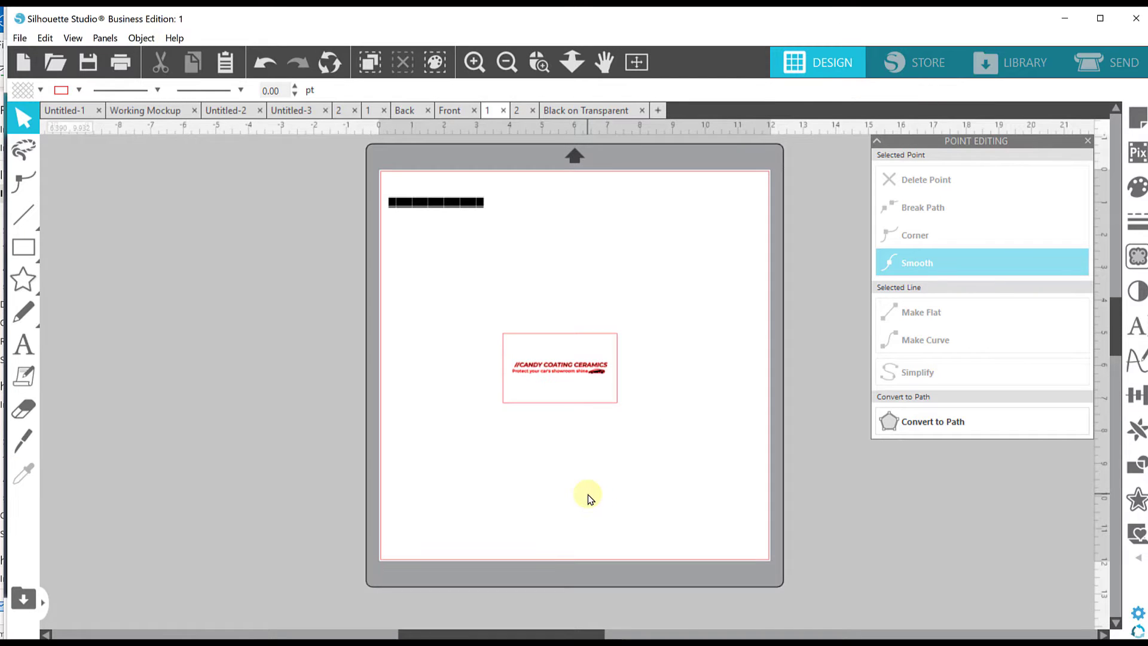
key(ctrl+v)
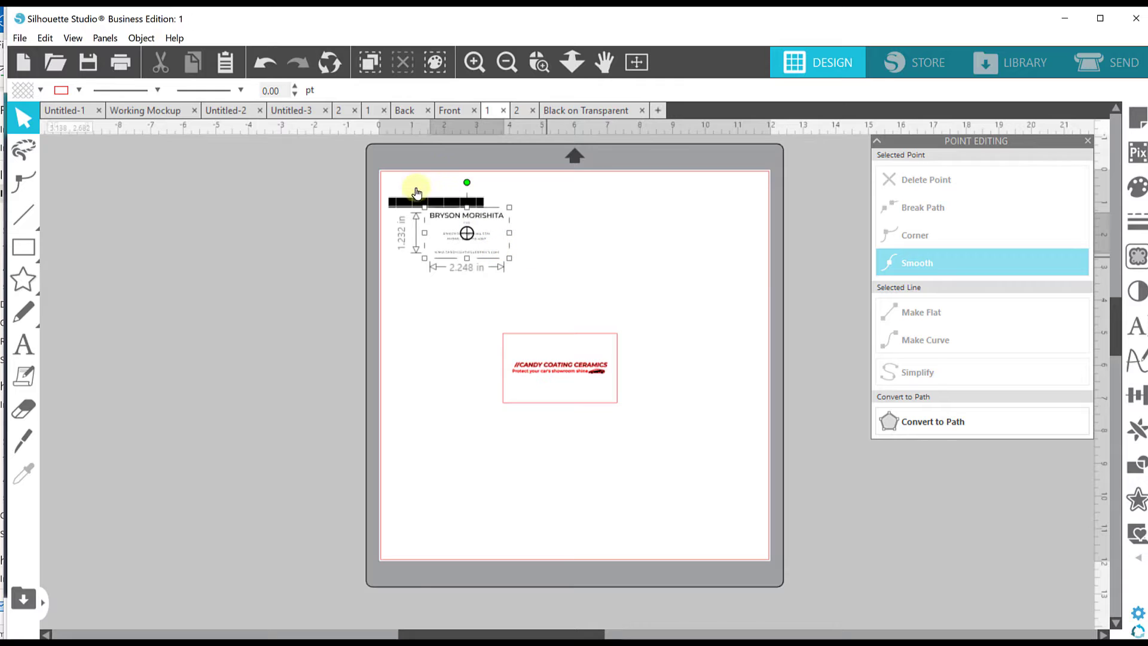
drag(448, 238, 559, 266)
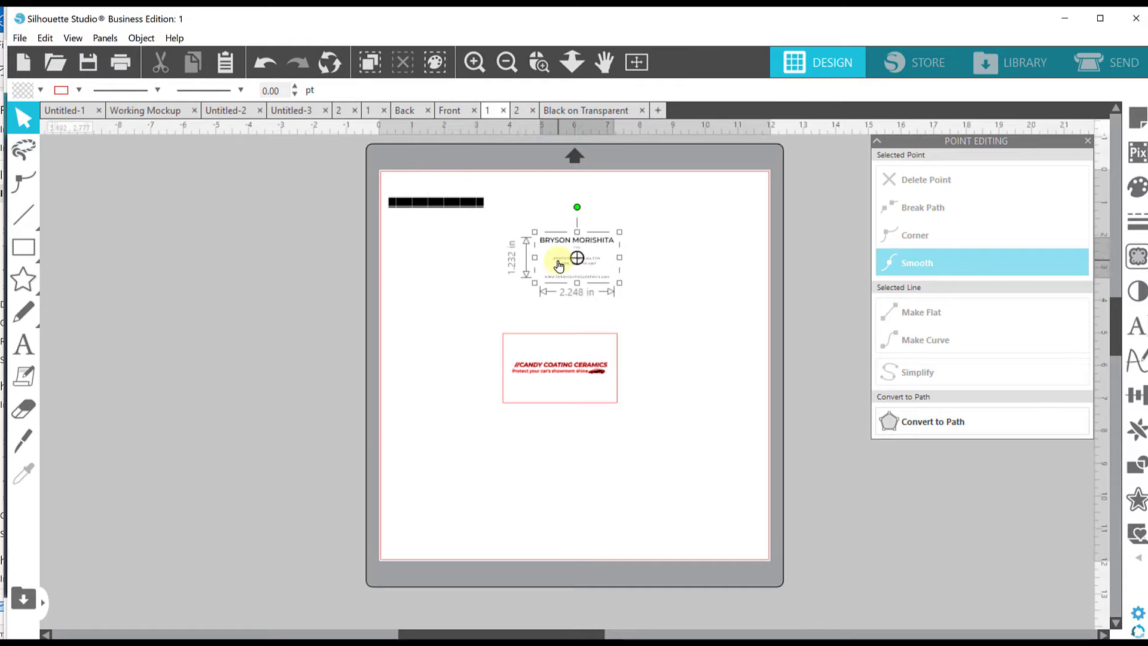
Delete the black bar near the page's upper edge.
click(435, 224)
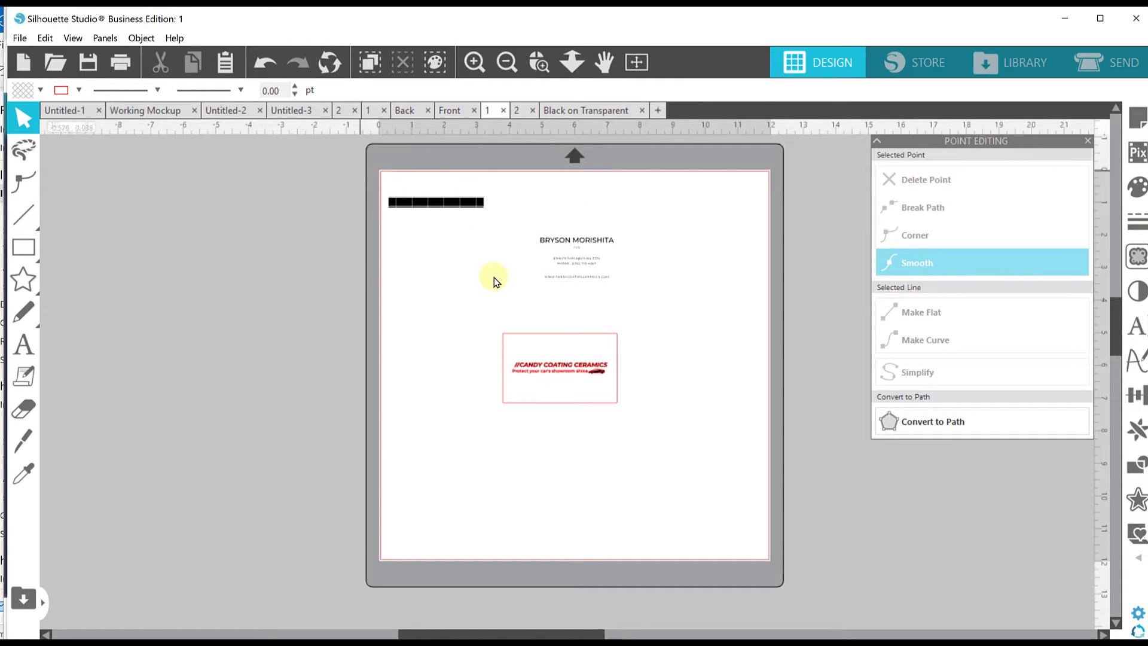
drag(360, 171, 494, 277)
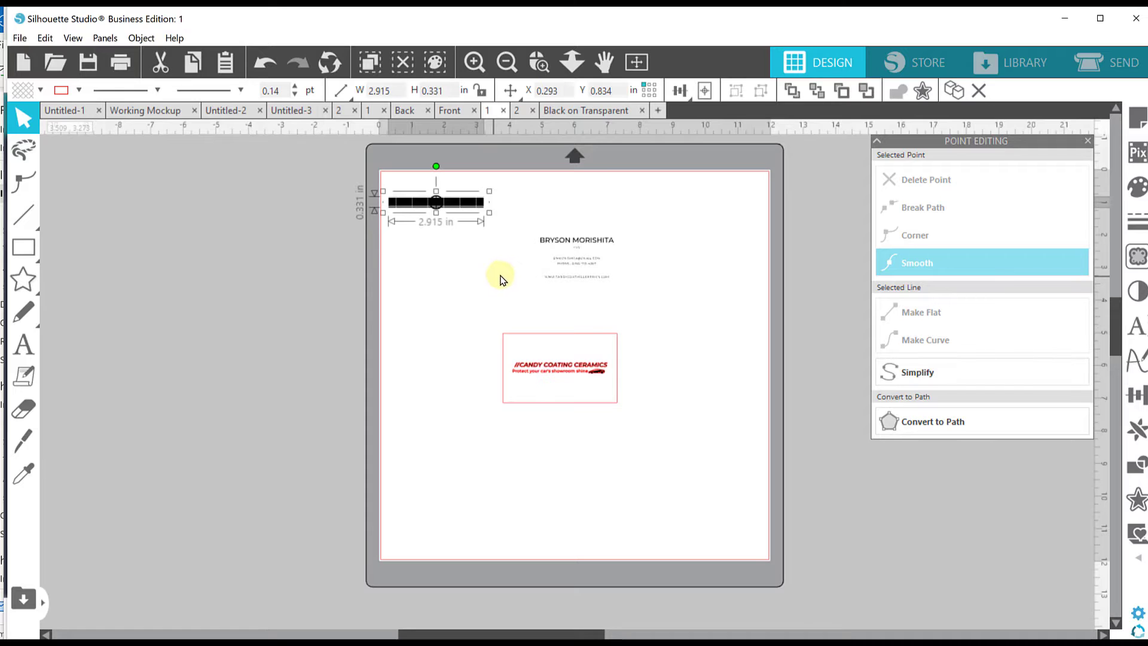
key(Delete)
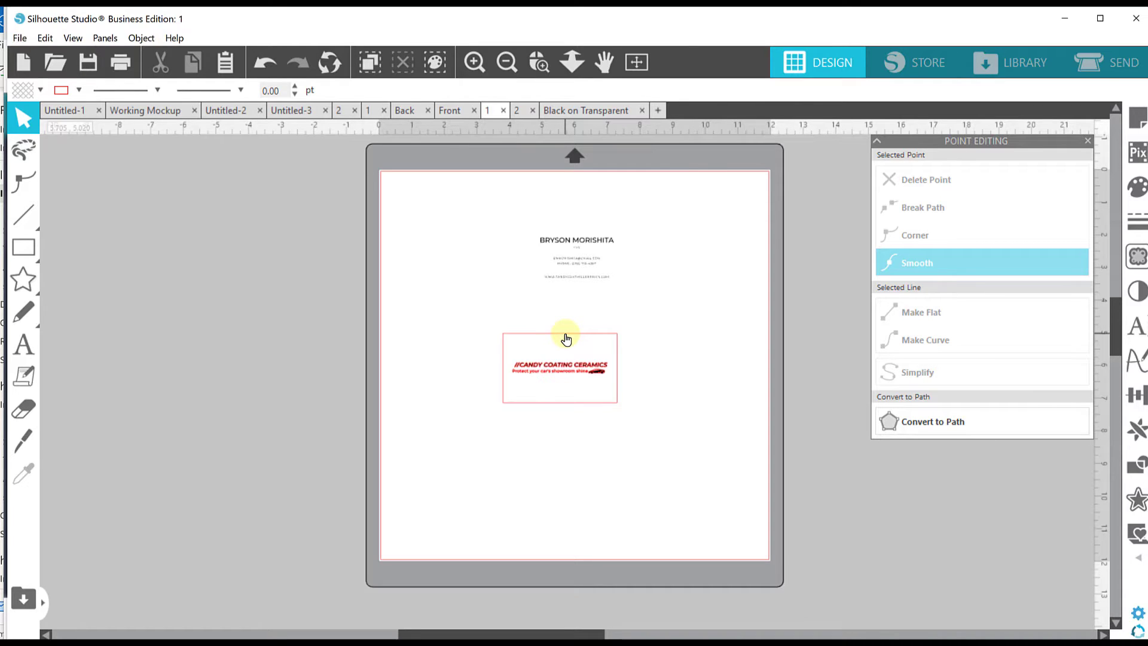
Place a duplicate of the card outline around the contact text and align the centres of both.
drag(566, 339, 576, 224)
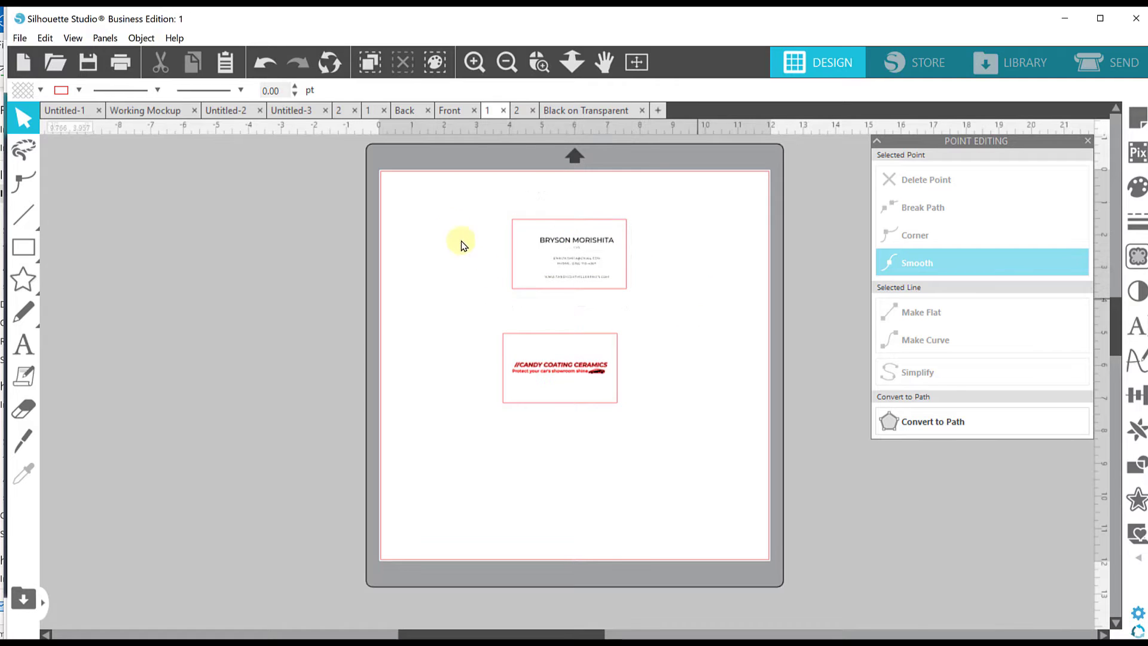
drag(443, 204, 589, 305)
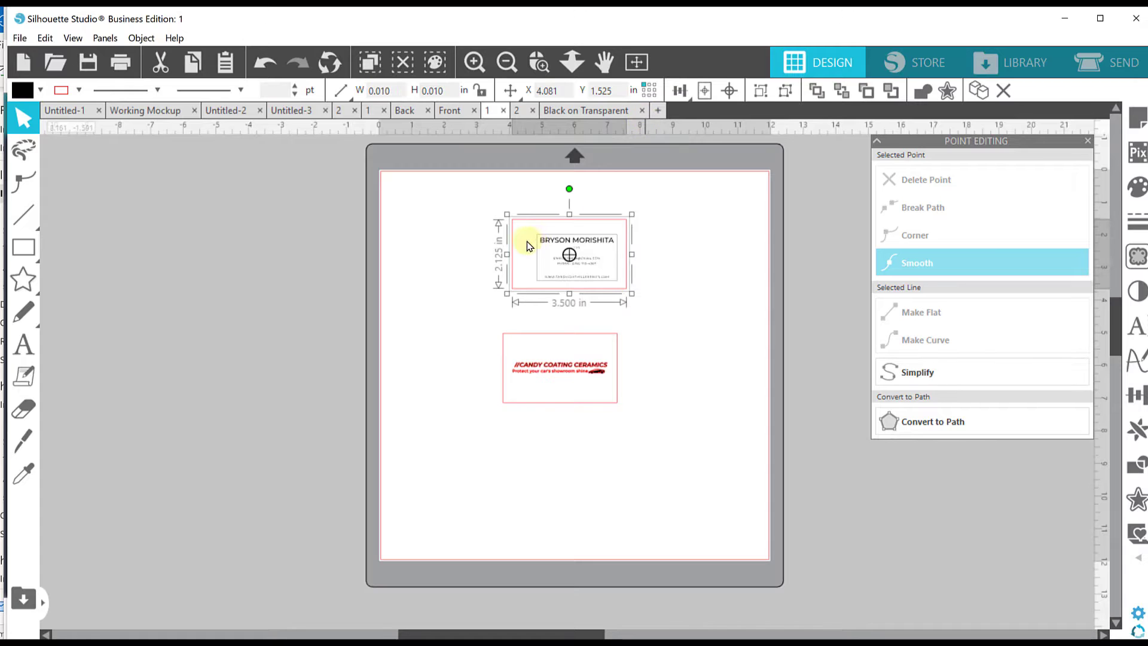
click(727, 93)
click(690, 282)
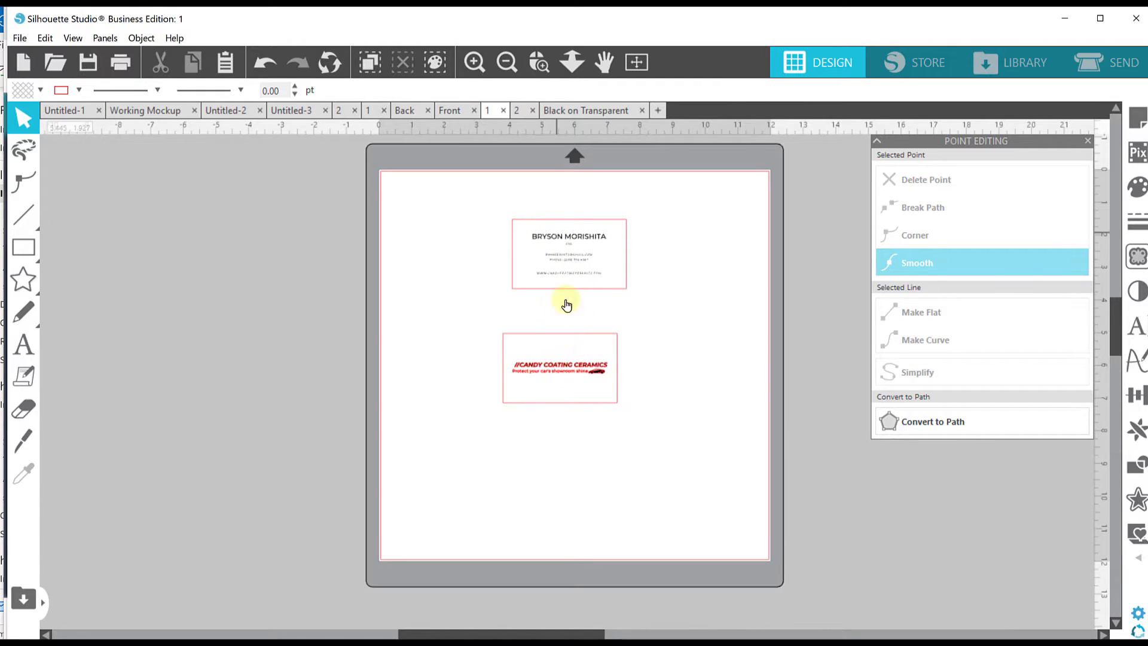
Change the line colour of both card outlines to black.
click(554, 330)
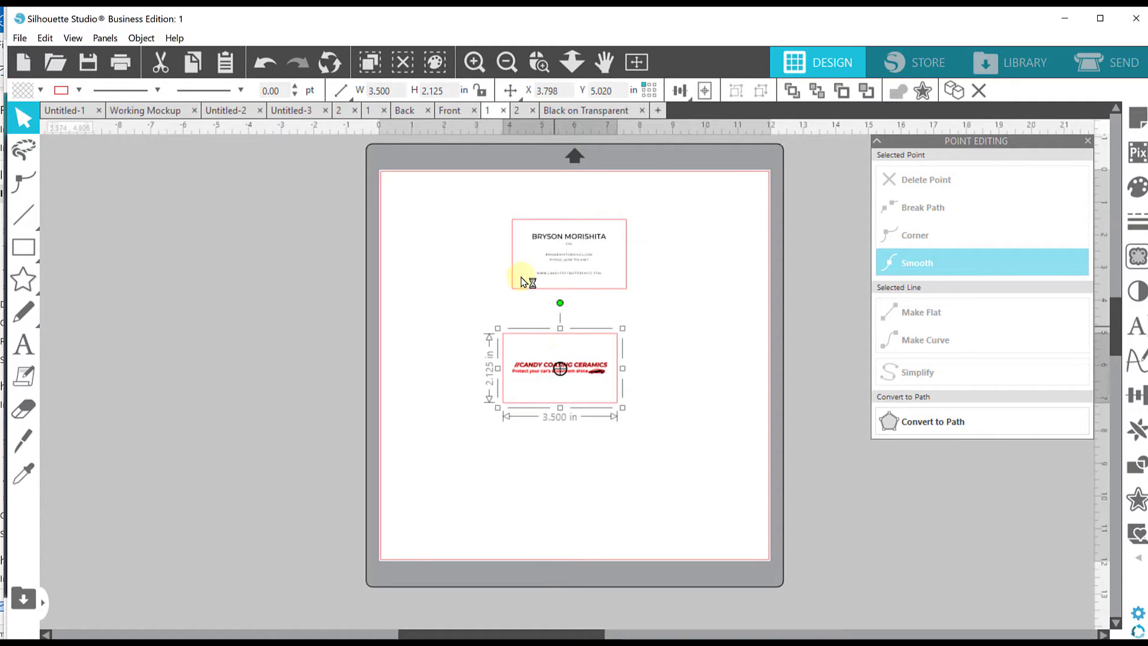
shift+click(514, 293)
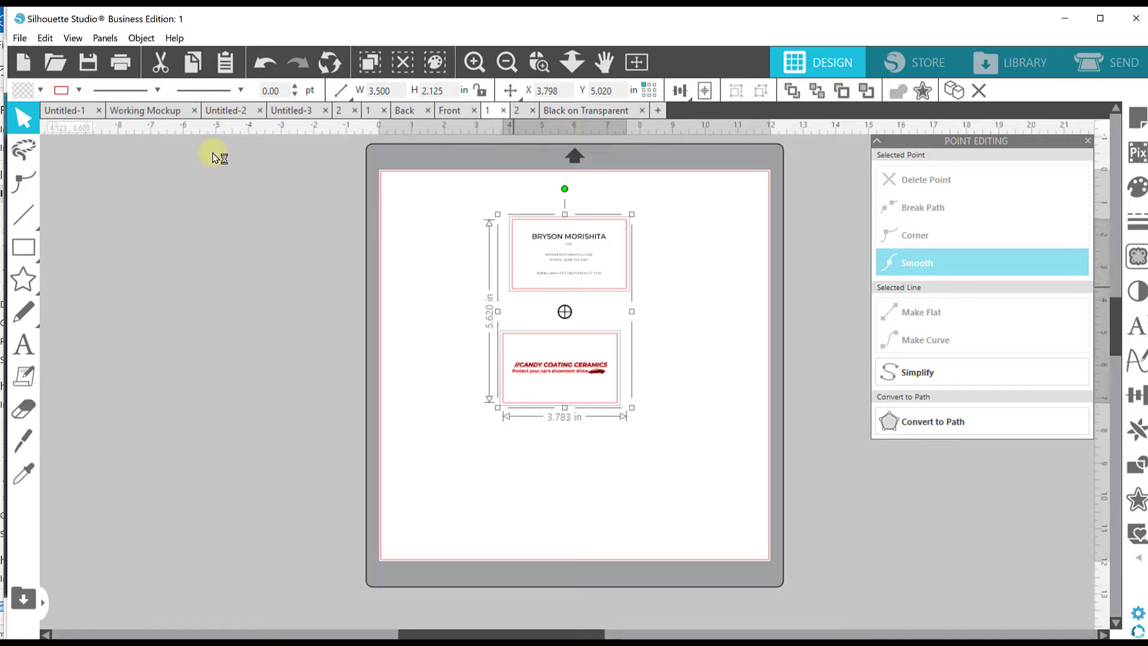
click(78, 91)
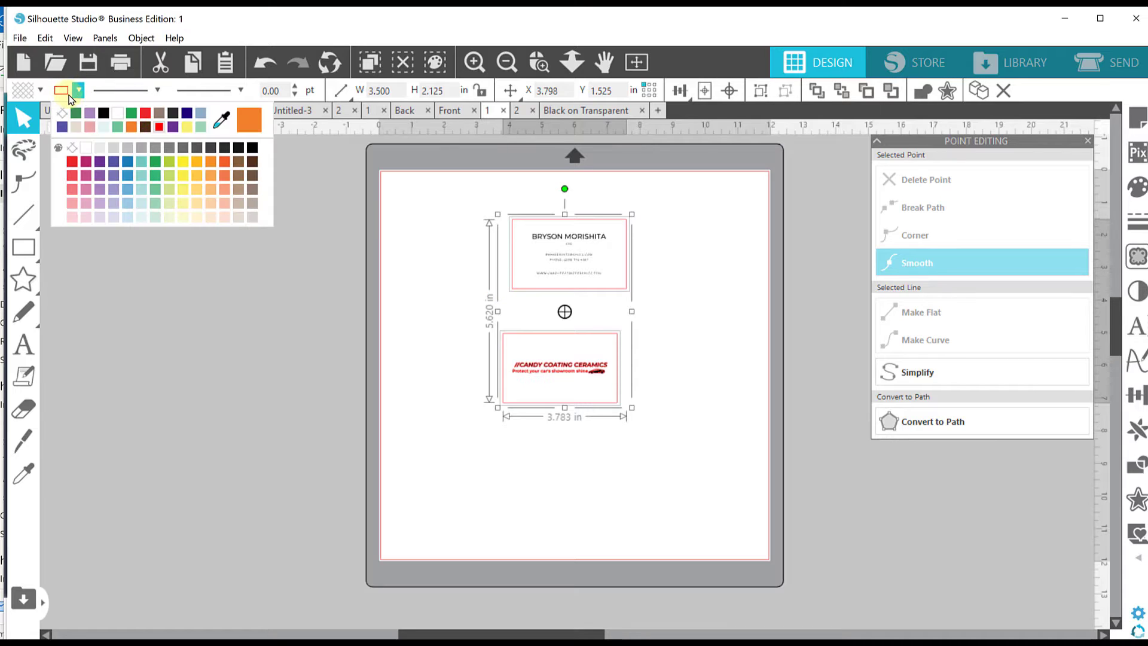
click(104, 116)
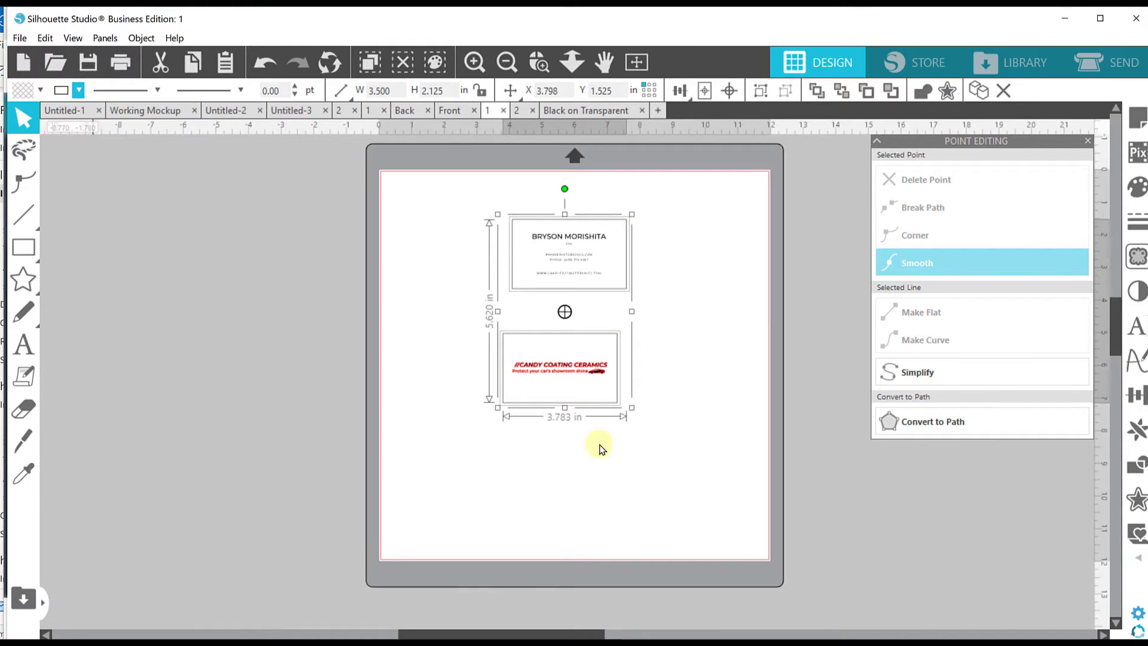
click(697, 428)
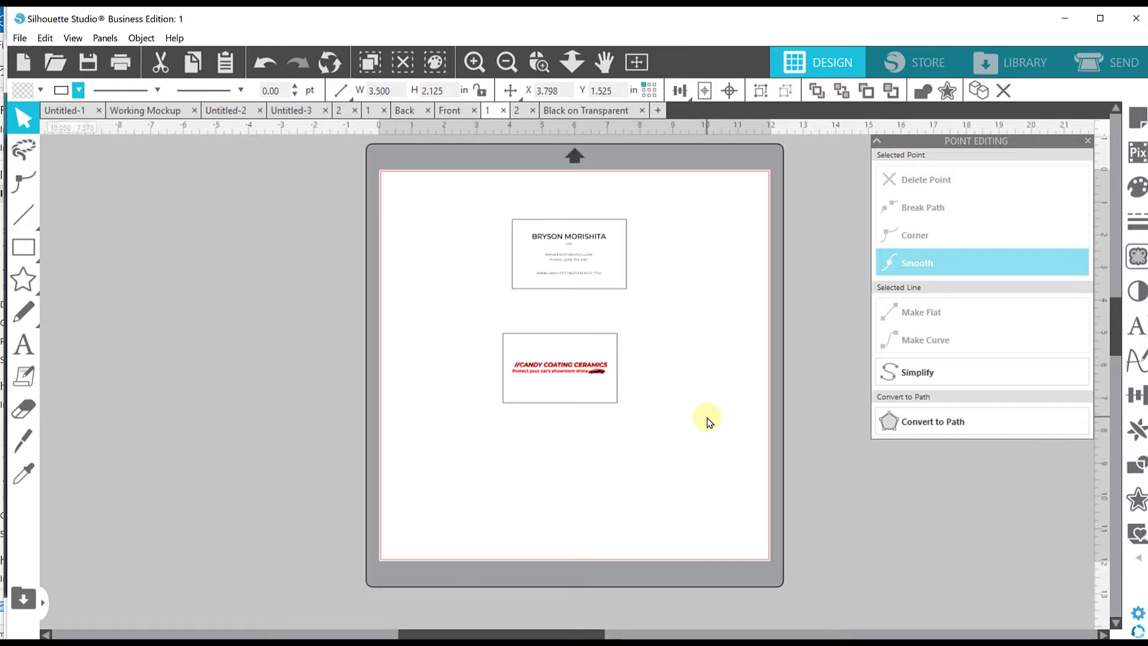
Set the contact text's line colour to green and the logo's line colour to red.
click(577, 257)
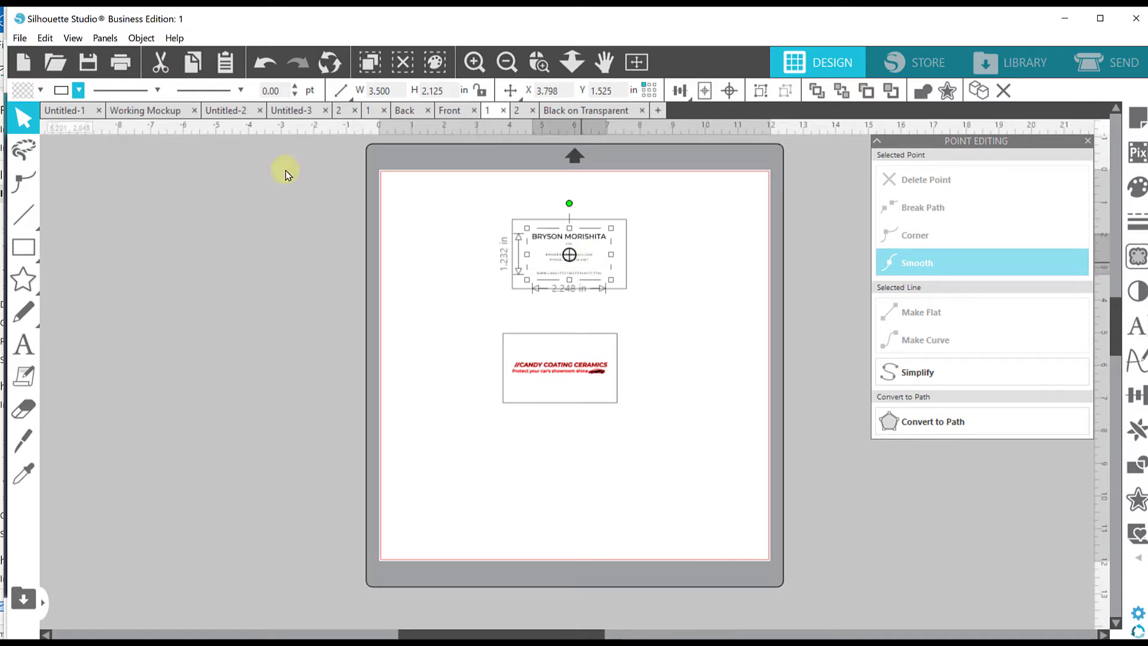
click(77, 91)
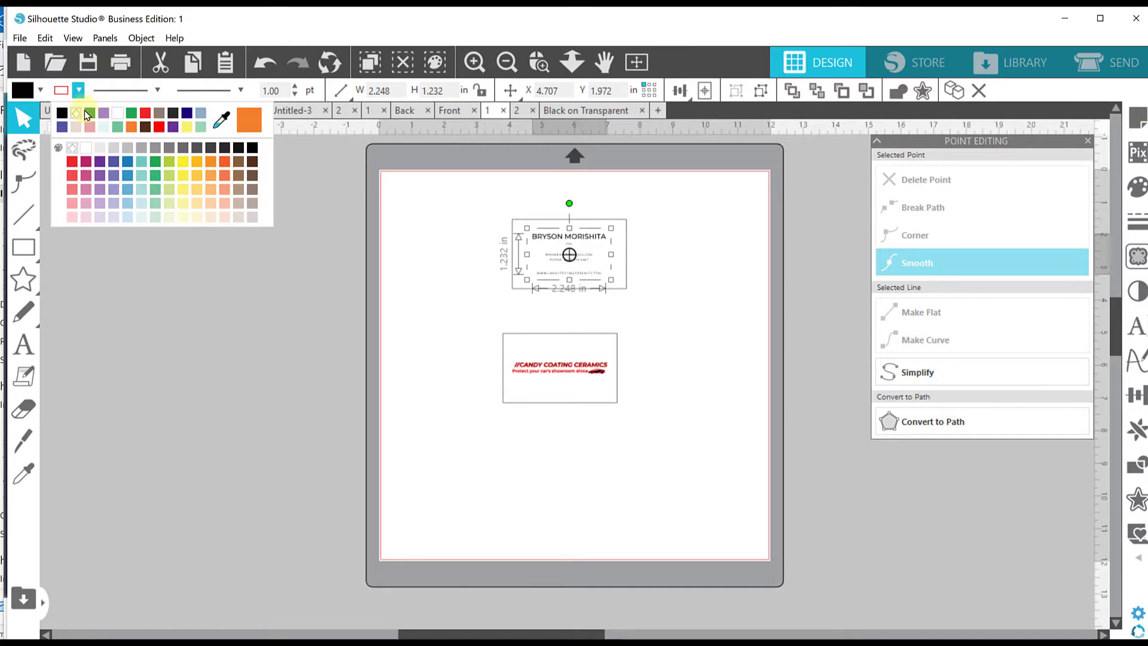
click(88, 113)
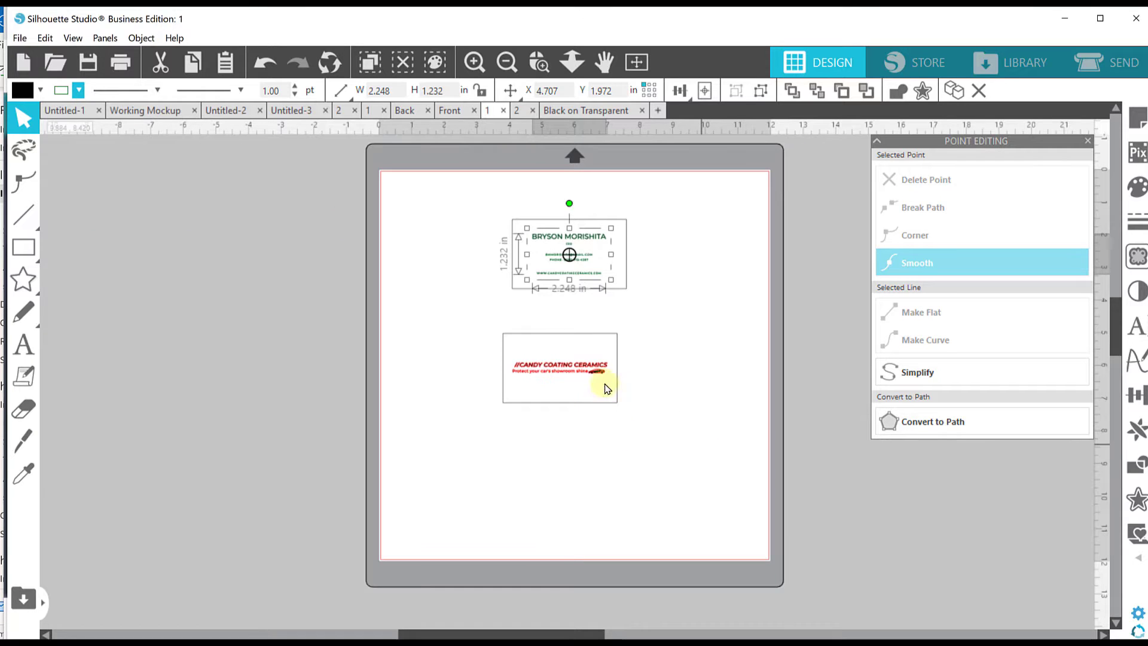
click(584, 368)
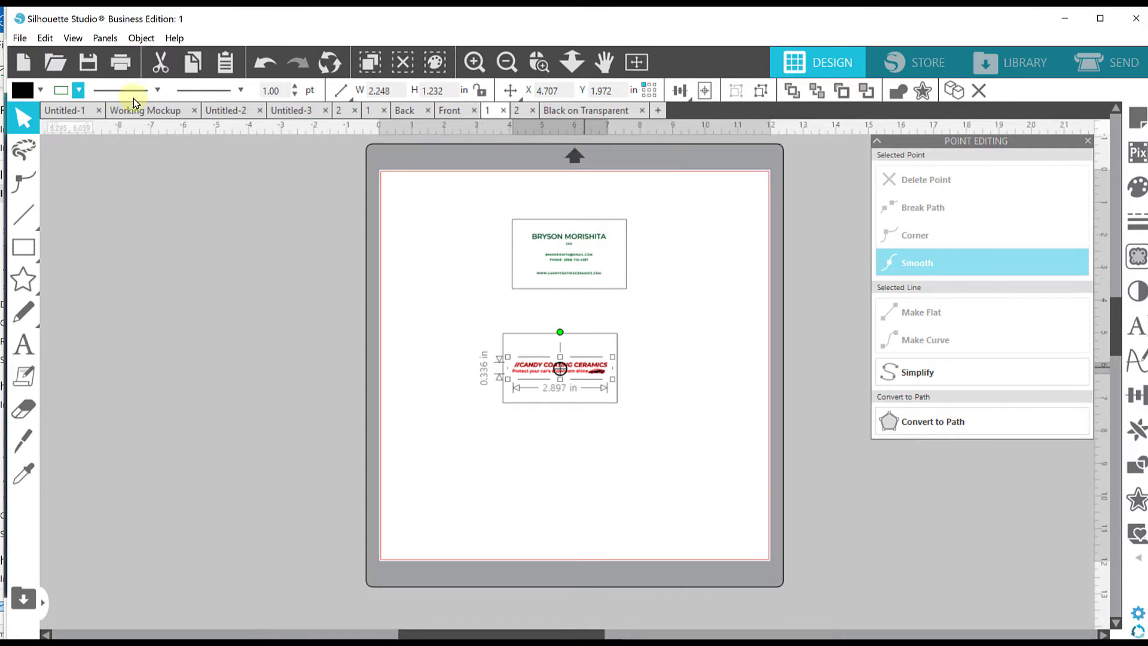
click(80, 90)
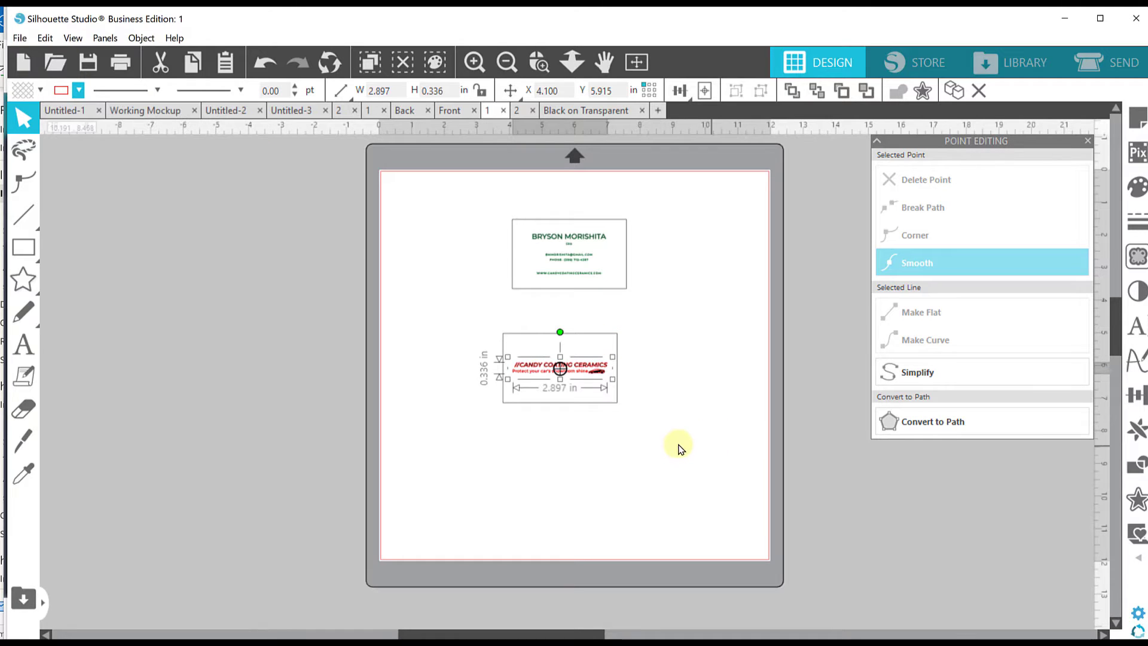
click(687, 489)
Move the logo off the page and align the two stacked card outlines in the page's upper-left corner by their horizontal centres.
key(ctrl+z)
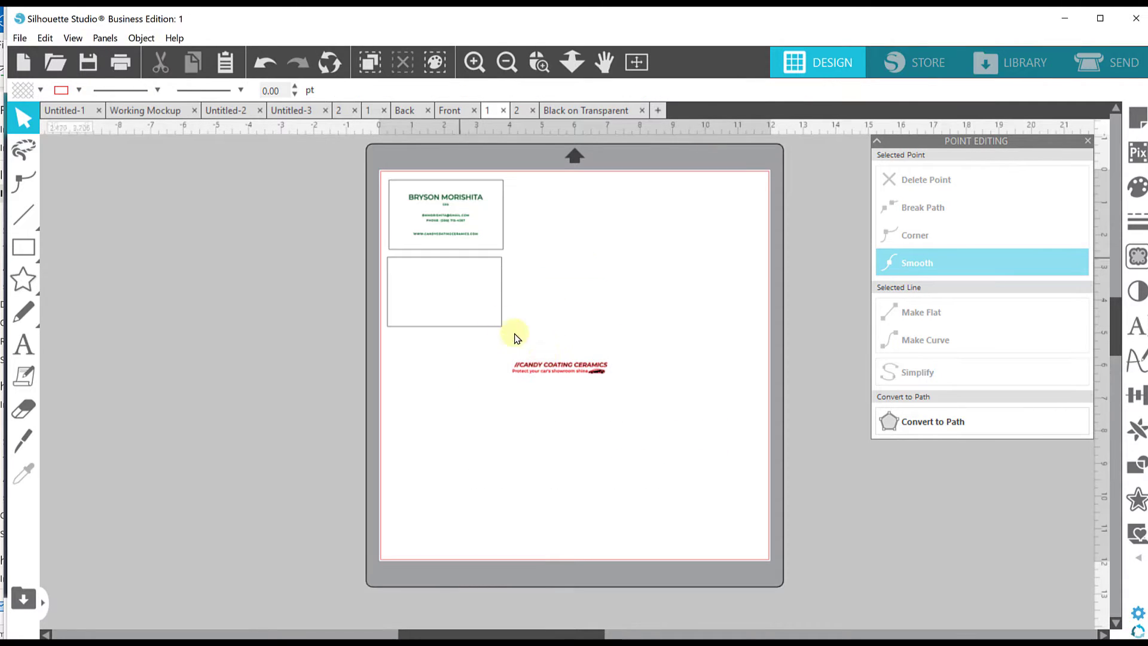
drag(551, 376, 230, 354)
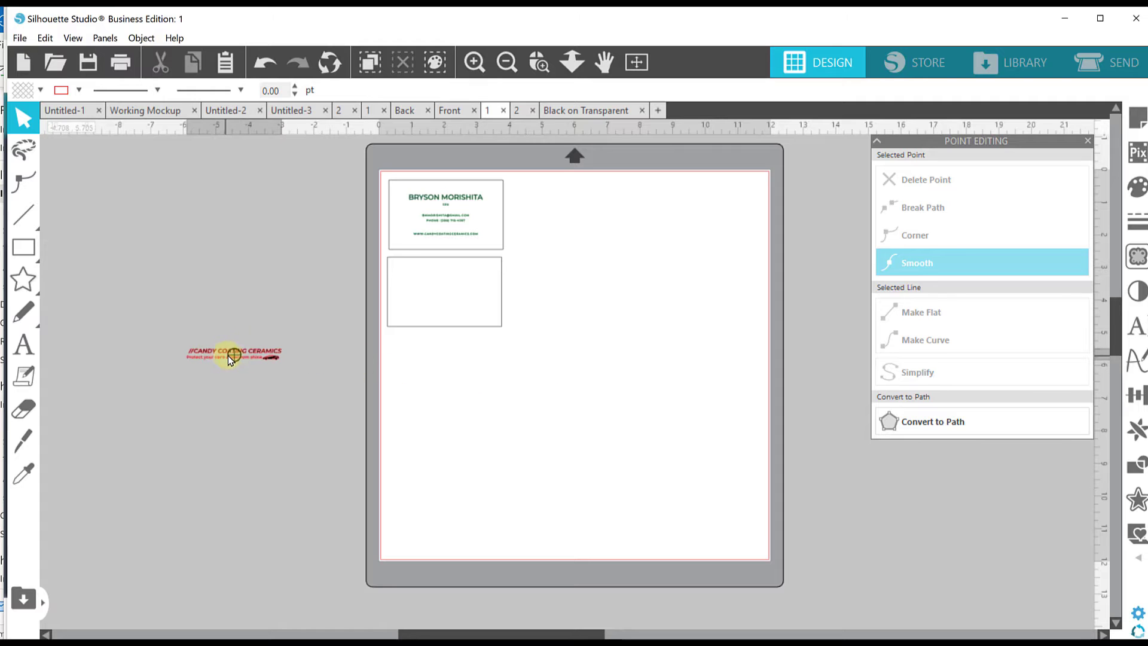
drag(521, 302, 497, 160)
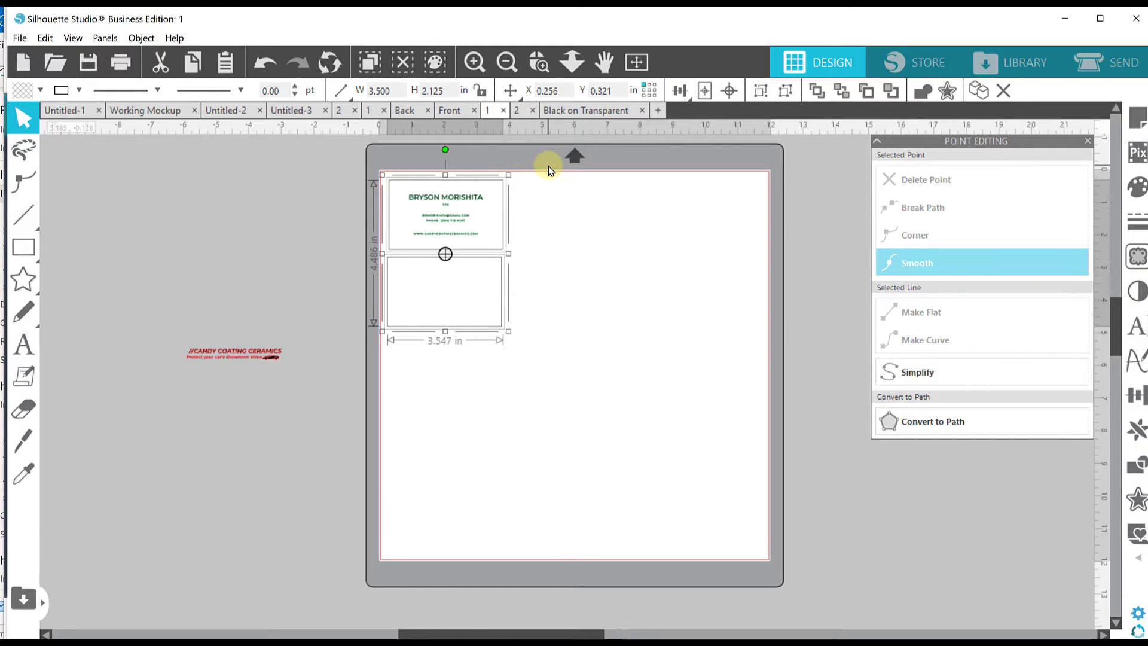
click(681, 93)
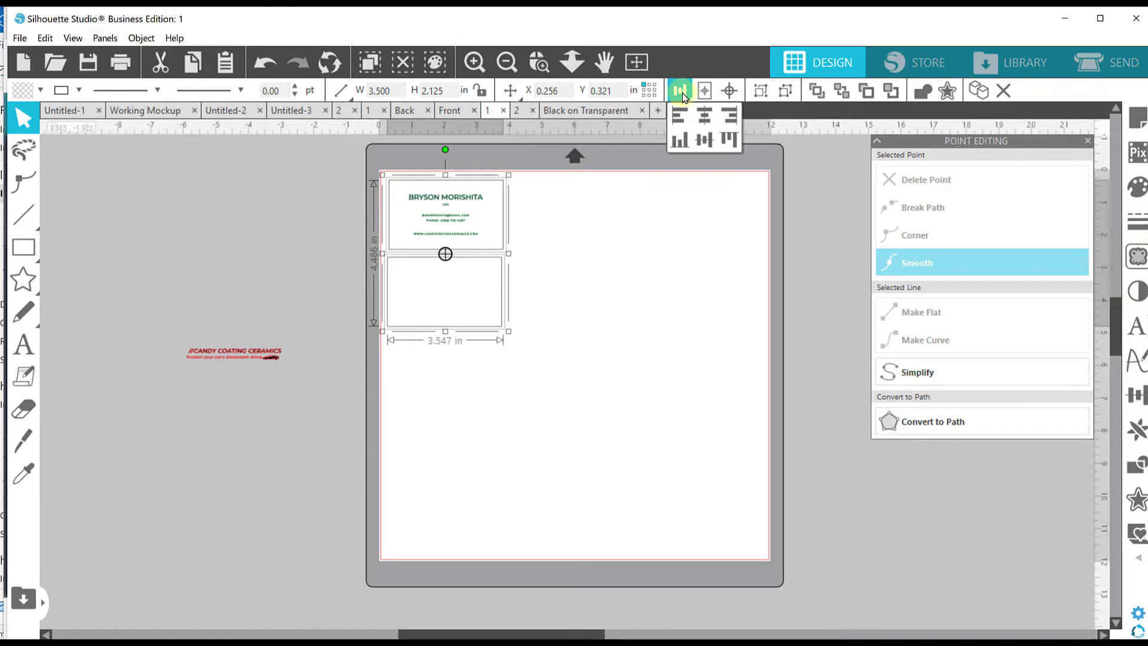
click(704, 116)
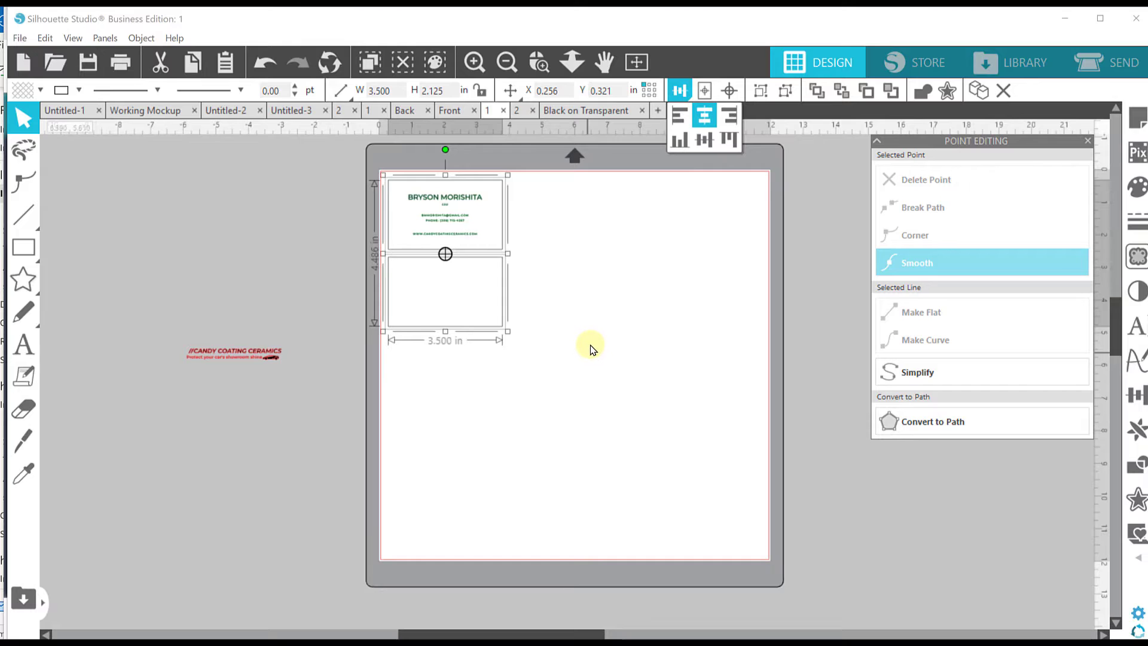
click(590, 345)
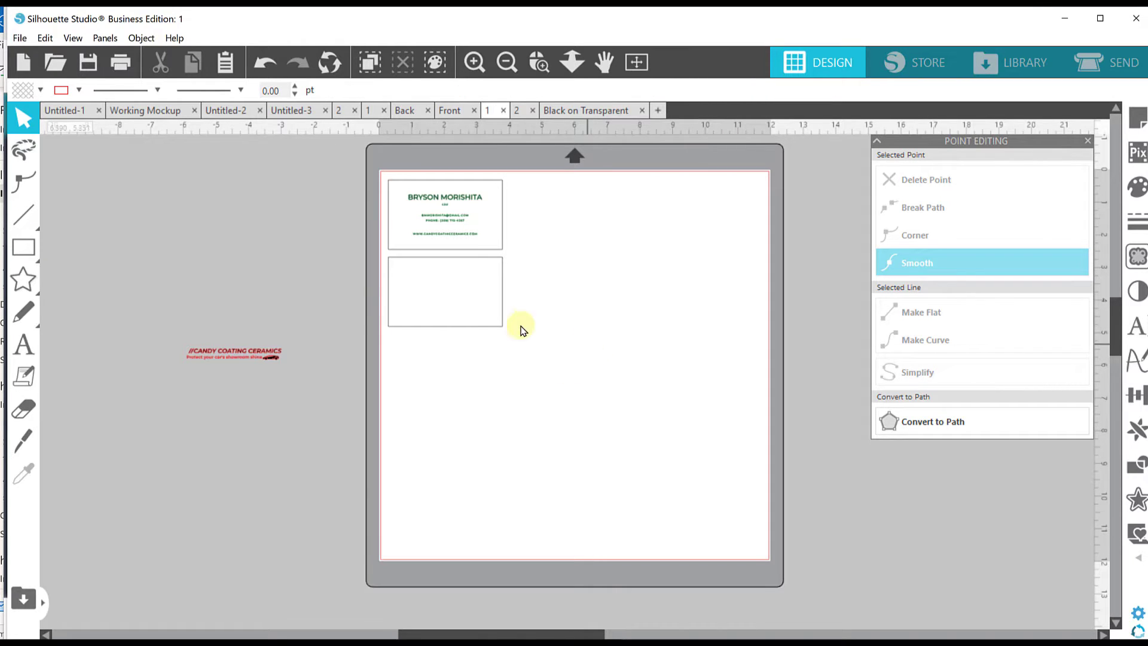
Ungroup the contact card in the page's upper-left corner.
click(461, 223)
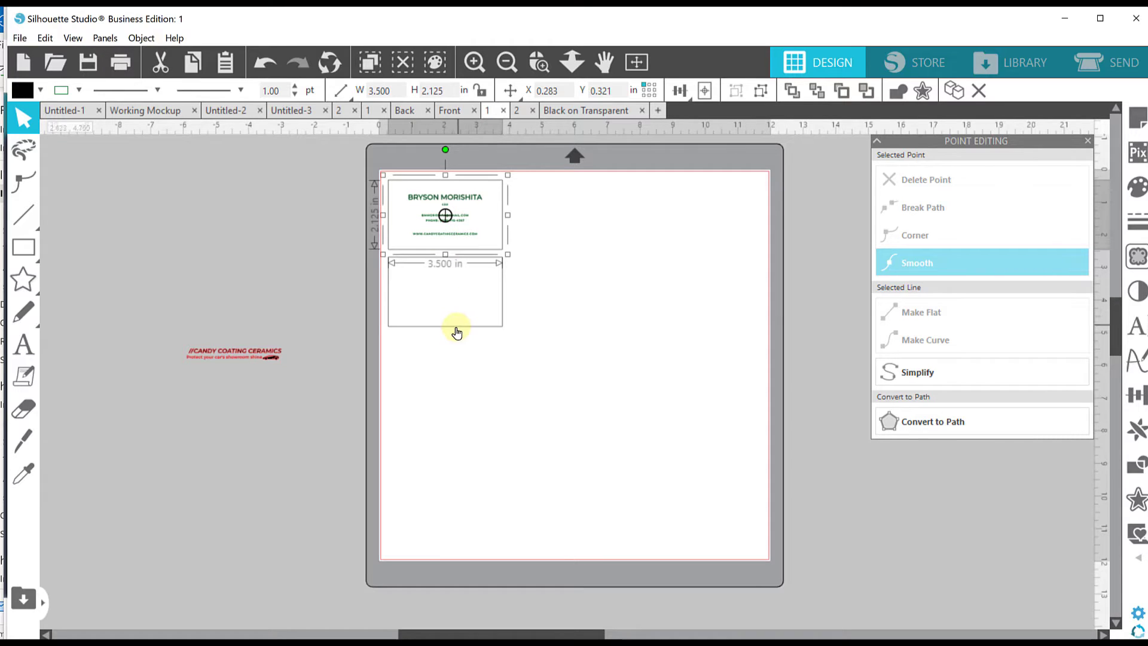
right_click(464, 230)
click(512, 466)
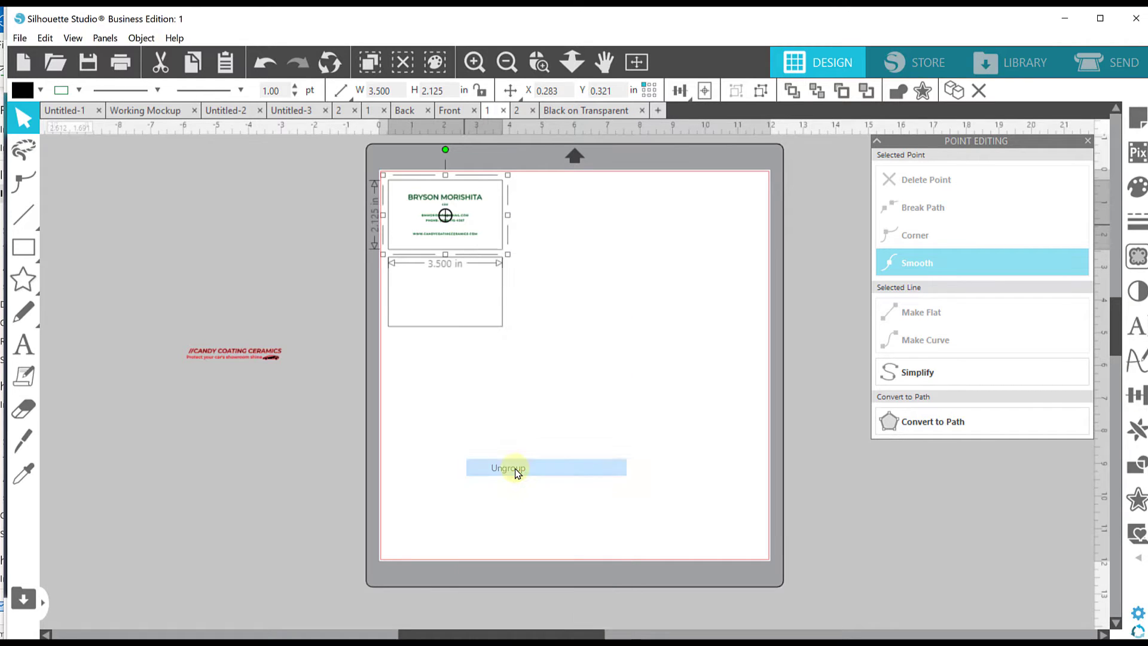
Place a copy of the green contact text in the empty outline below and centre the two on each other.
click(464, 227)
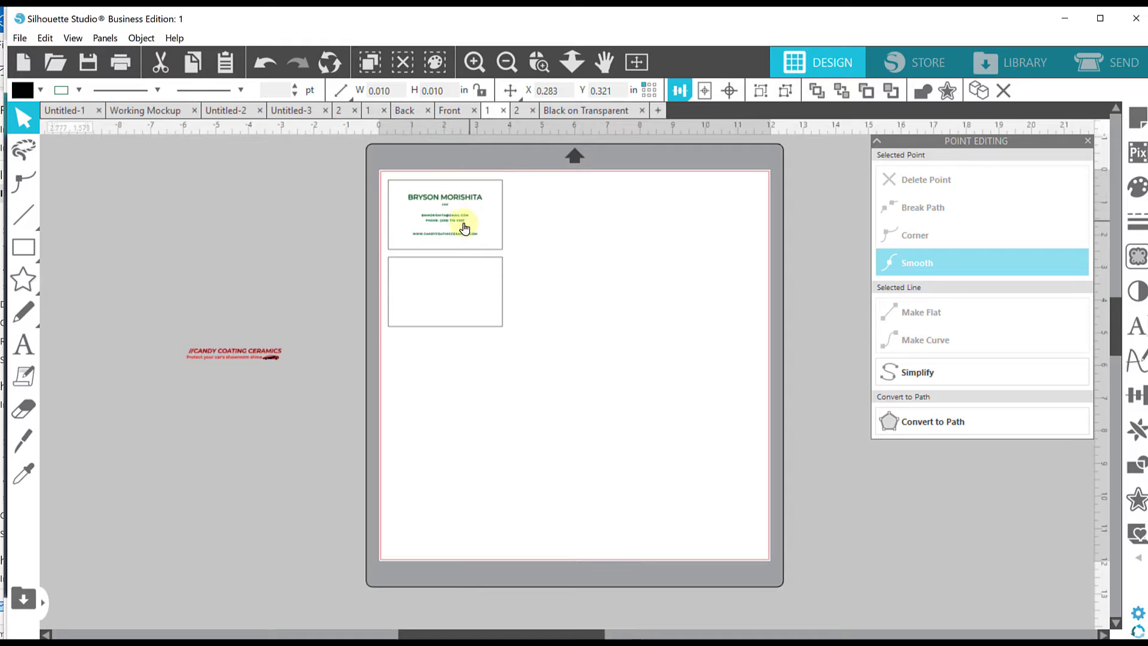
click(455, 228)
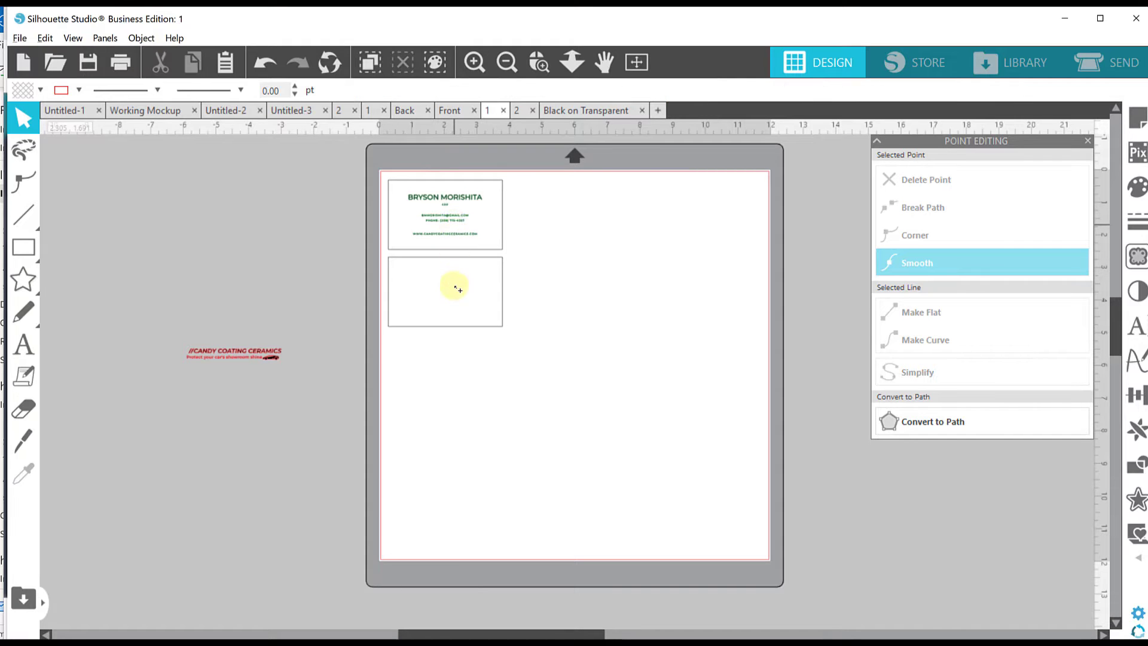
key(ctrl+v)
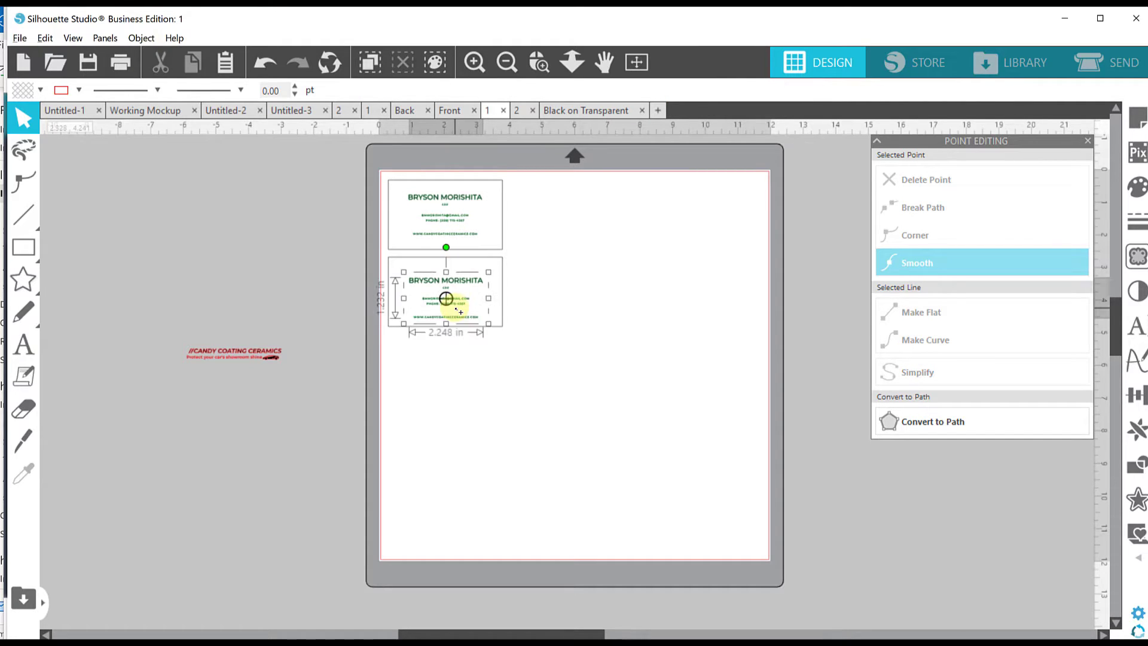
drag(460, 311, 459, 308)
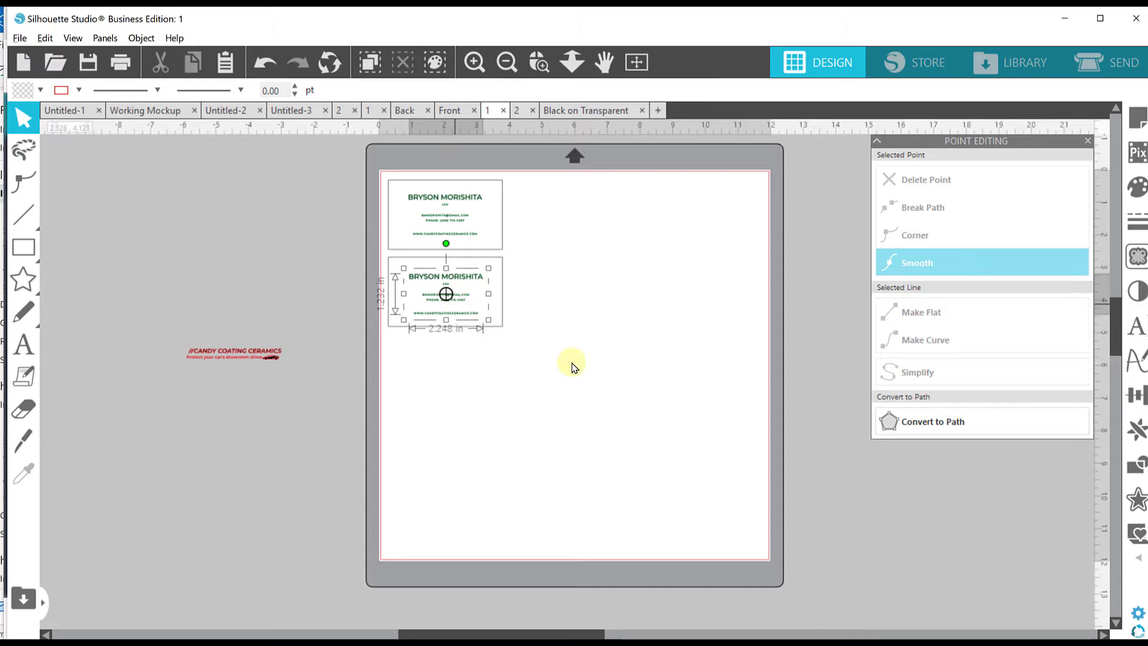
click(597, 375)
click(385, 294)
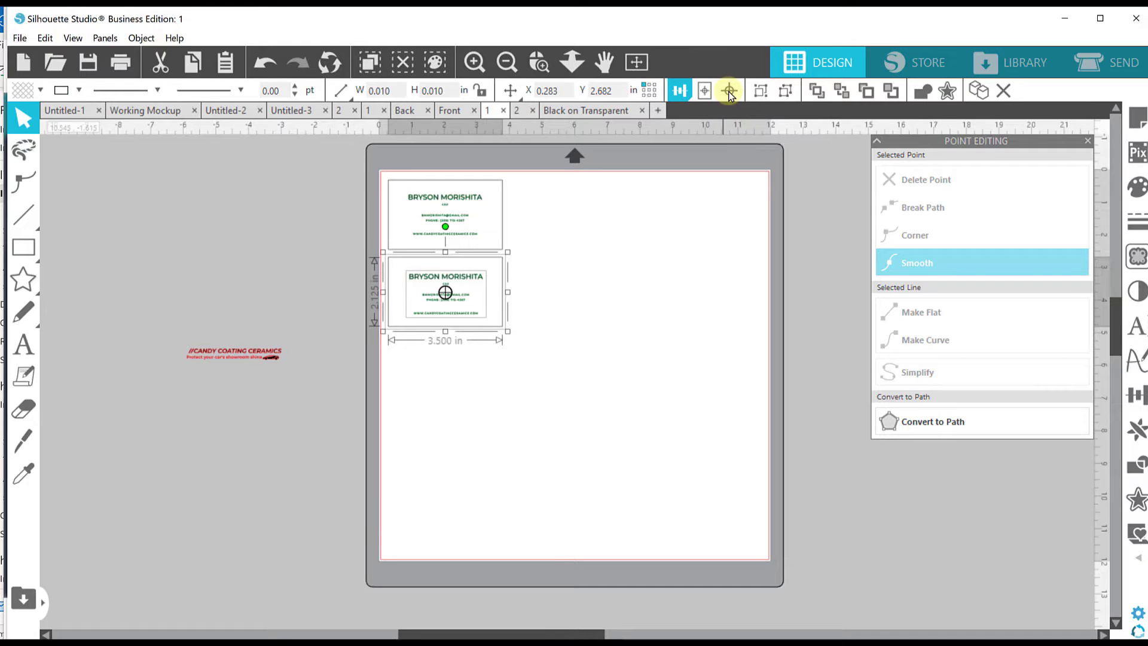
click(729, 93)
Duplicate the two stacked contact cards as a second column beside them and nudge the copies level with the first column.
drag(604, 383, 429, 207)
alt+drag(610, 212, 555, 206)
key(Left)
key(Left)
key(Left)
key(Left)
key(Left)
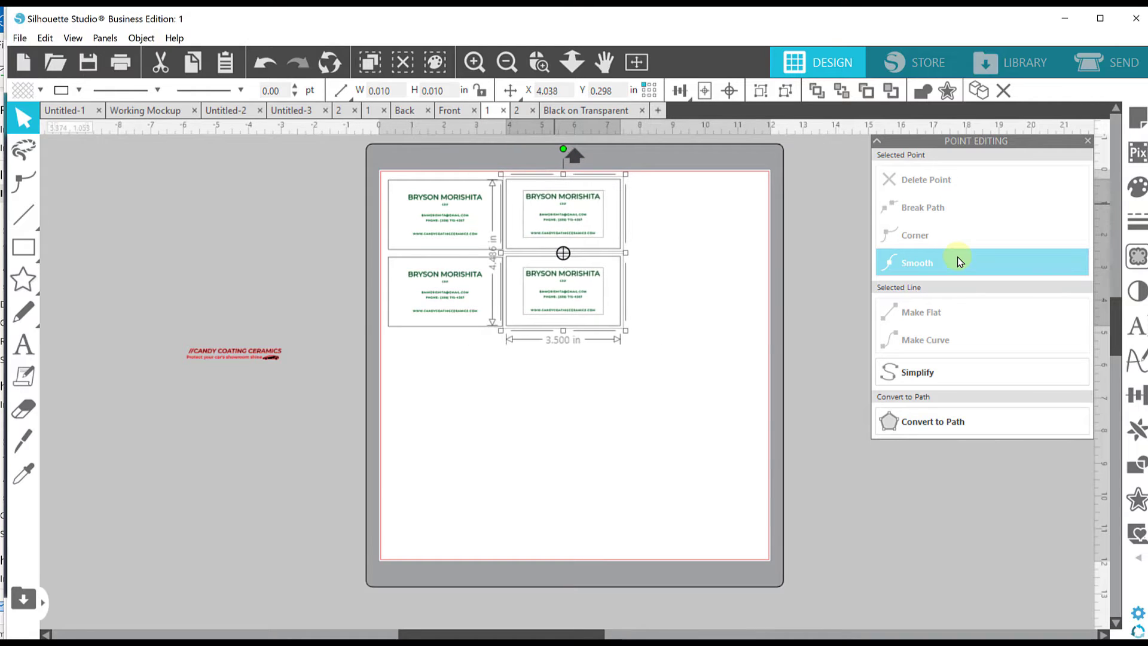
key(Down)
key(Left)
key(Down)
Duplicate the second column of cards as a third column and nudge the copies into line with the others.
drag(687, 392, 547, 197)
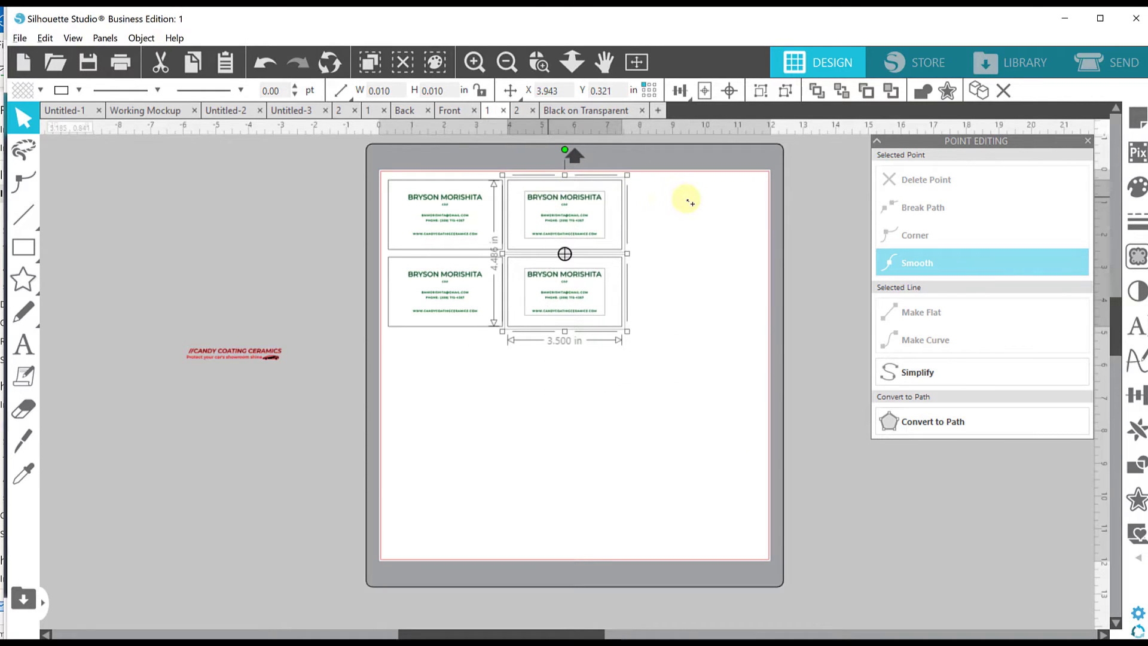
alt+drag(694, 200, 669, 200)
drag(766, 378, 689, 171)
key(Up)
key(Up)
key(Up)
key(Up)
drag(677, 380, 660, 176)
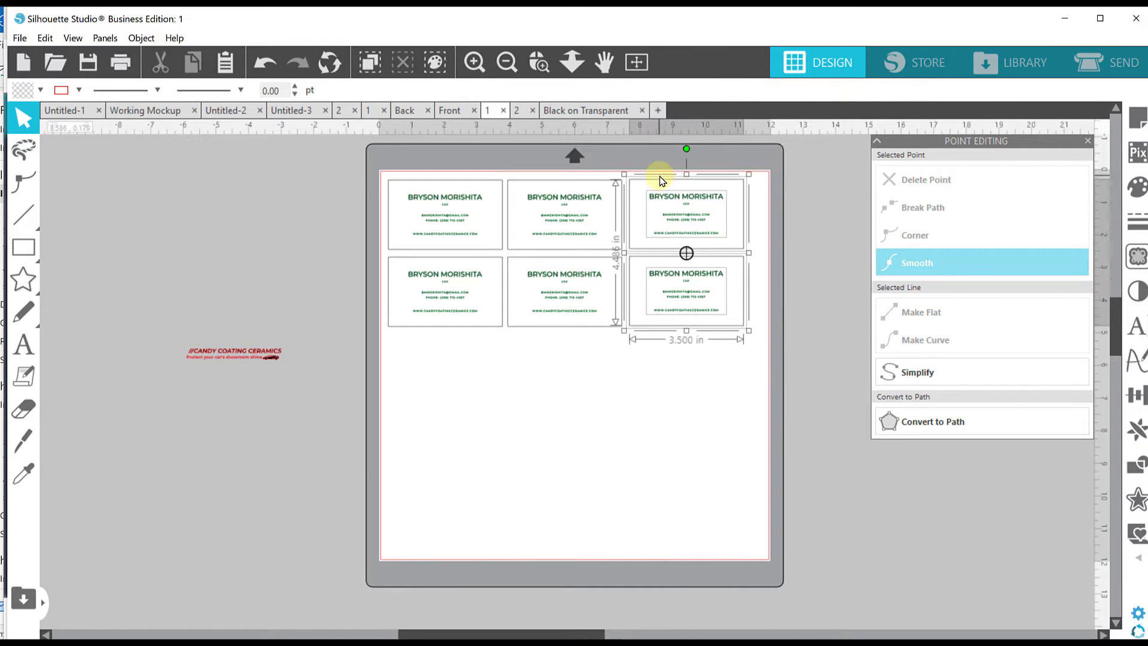
key(Down)
key(Down)
click(648, 407)
Duplicate the four cards of the first two columns below them, and delete the second card of the fourth row.
drag(369, 166, 579, 311)
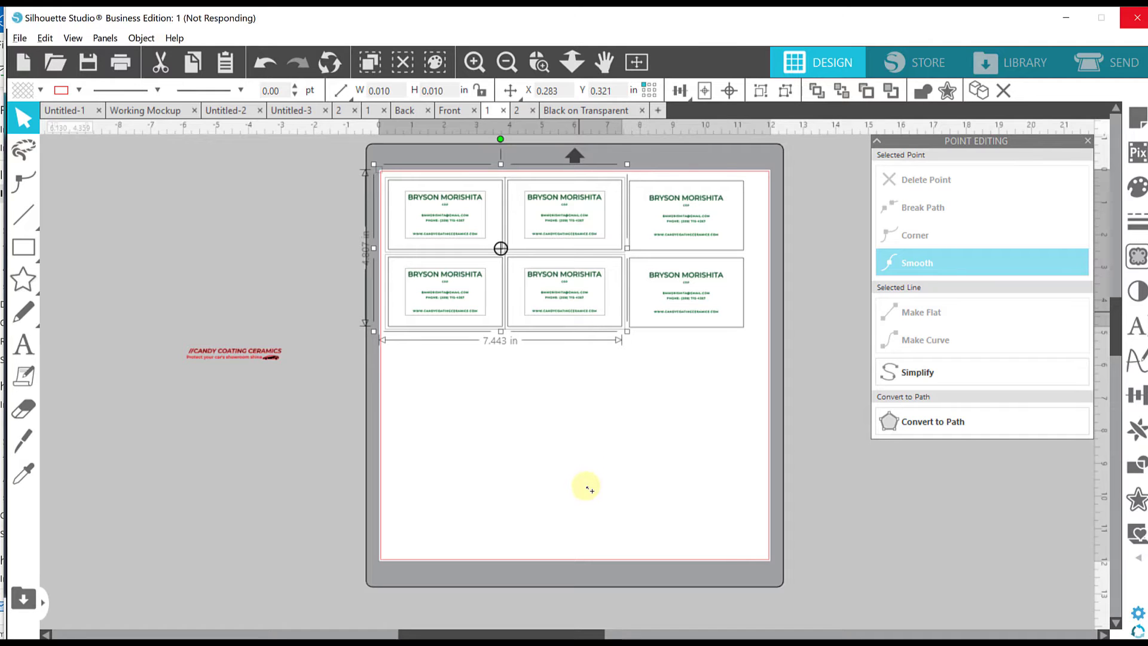
drag(563, 293, 565, 453)
click(580, 409)
click(567, 436)
key(Delete)
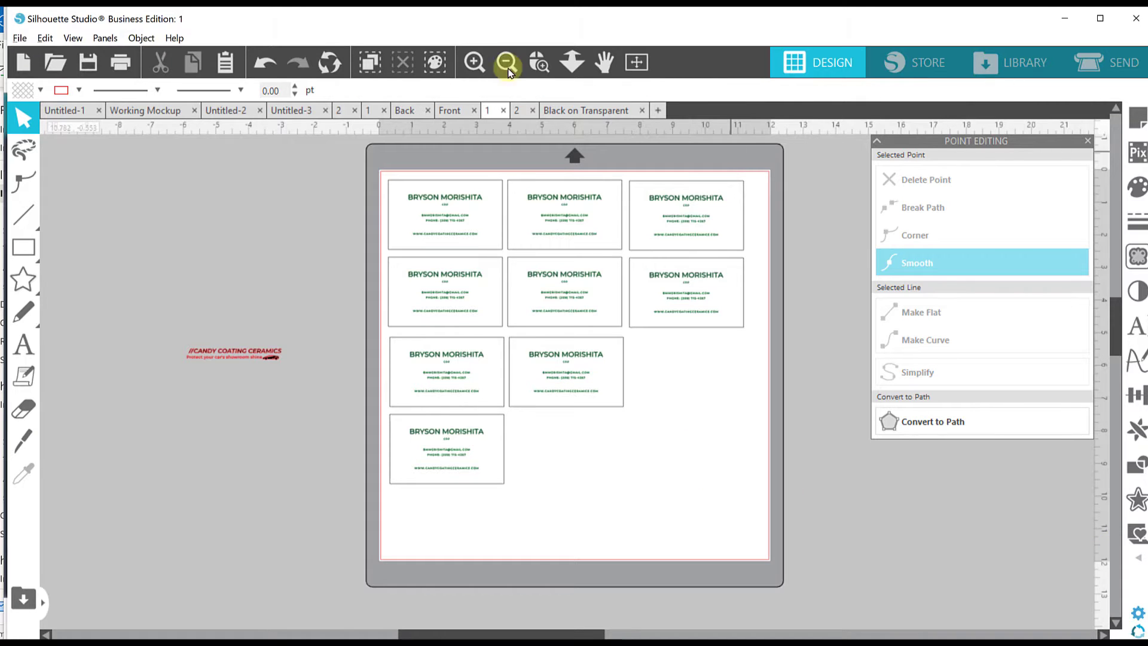
Select the green contact text on all nine cards.
click(437, 71)
click(1019, 181)
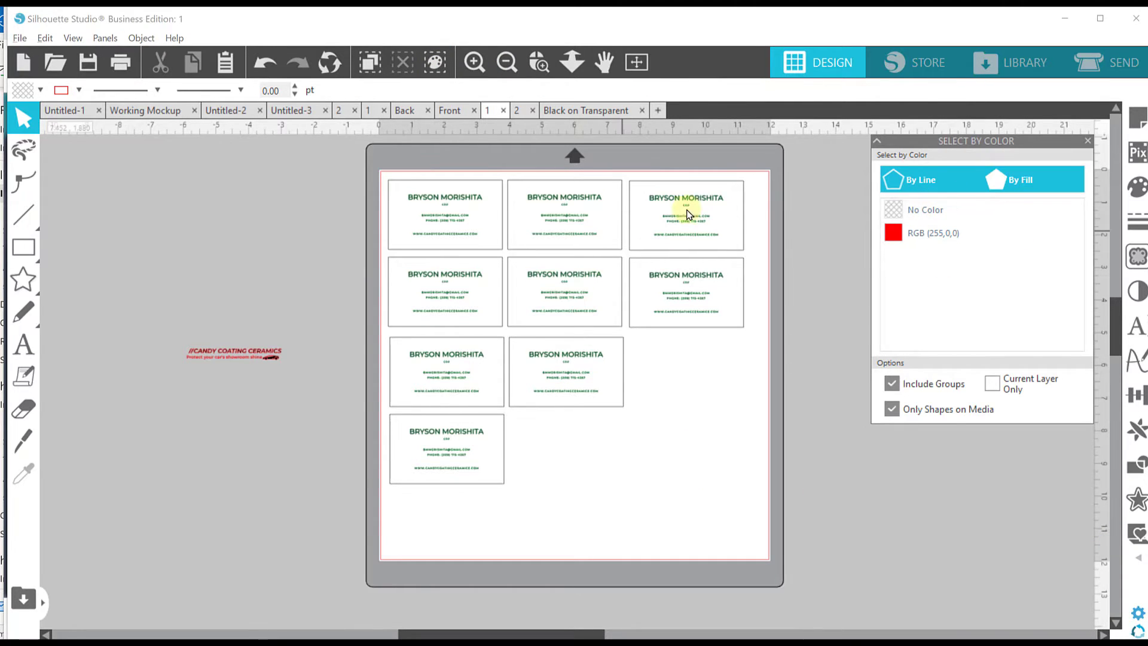
click(926, 211)
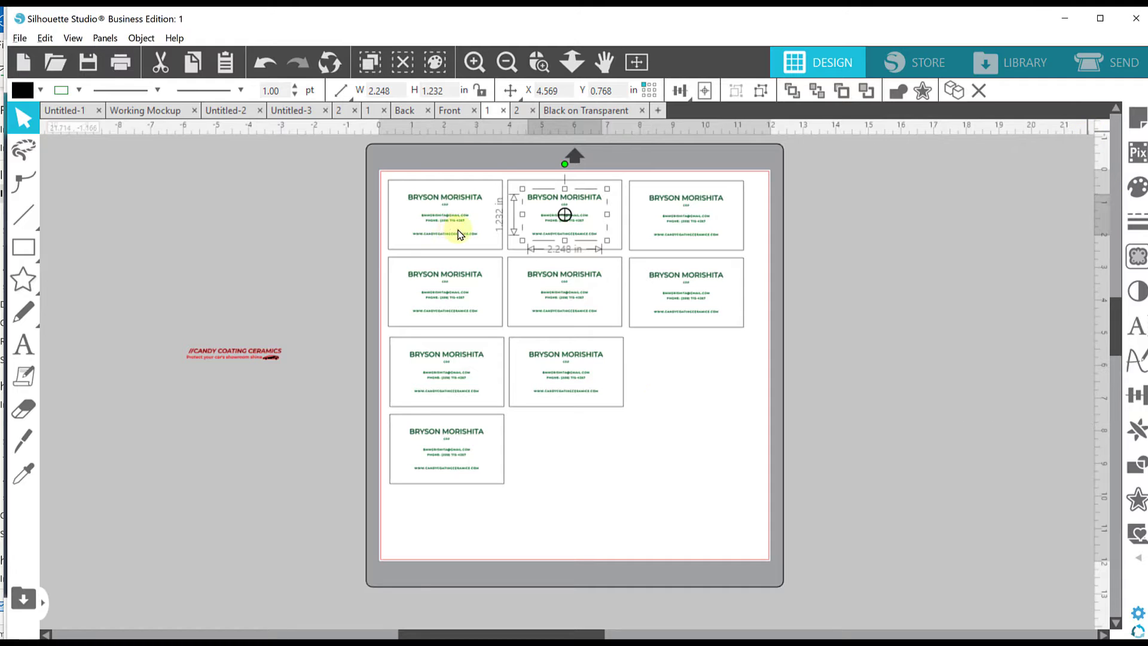
shift+click(458, 232)
shift+click(675, 217)
shift+click(676, 275)
shift+click(559, 293)
shift+click(418, 297)
shift+click(459, 354)
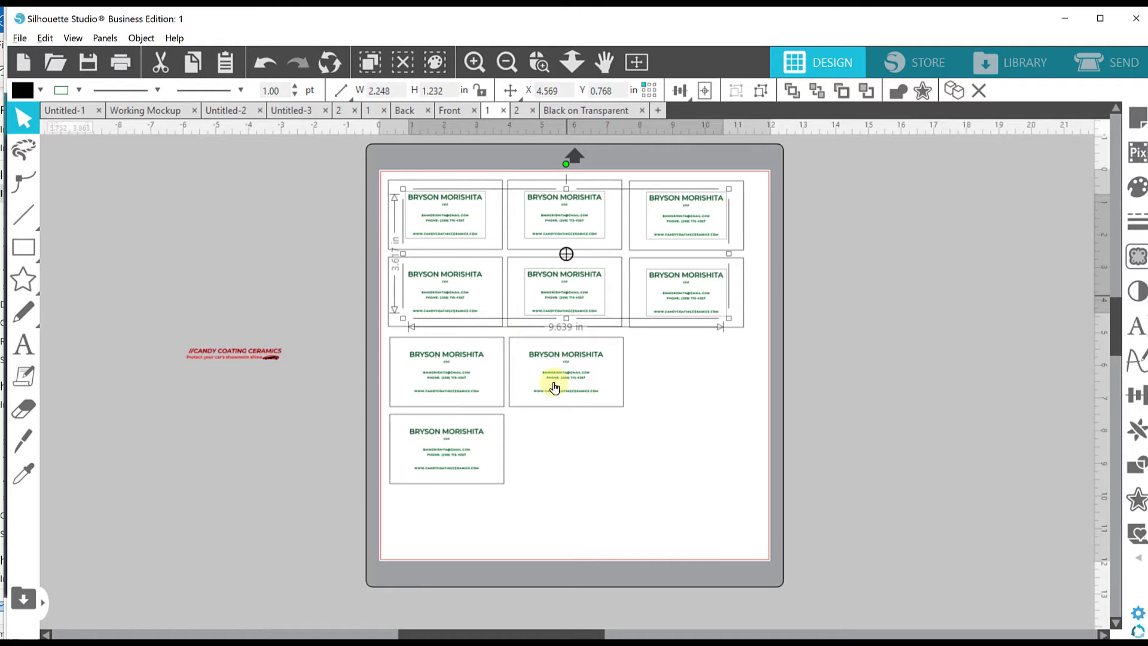
shift+click(460, 454)
Move the red logo onto the first card of the top row and centre it in that card's outline.
drag(273, 363, 480, 224)
shift+click(388, 208)
click(729, 91)
key(ctrl+z)
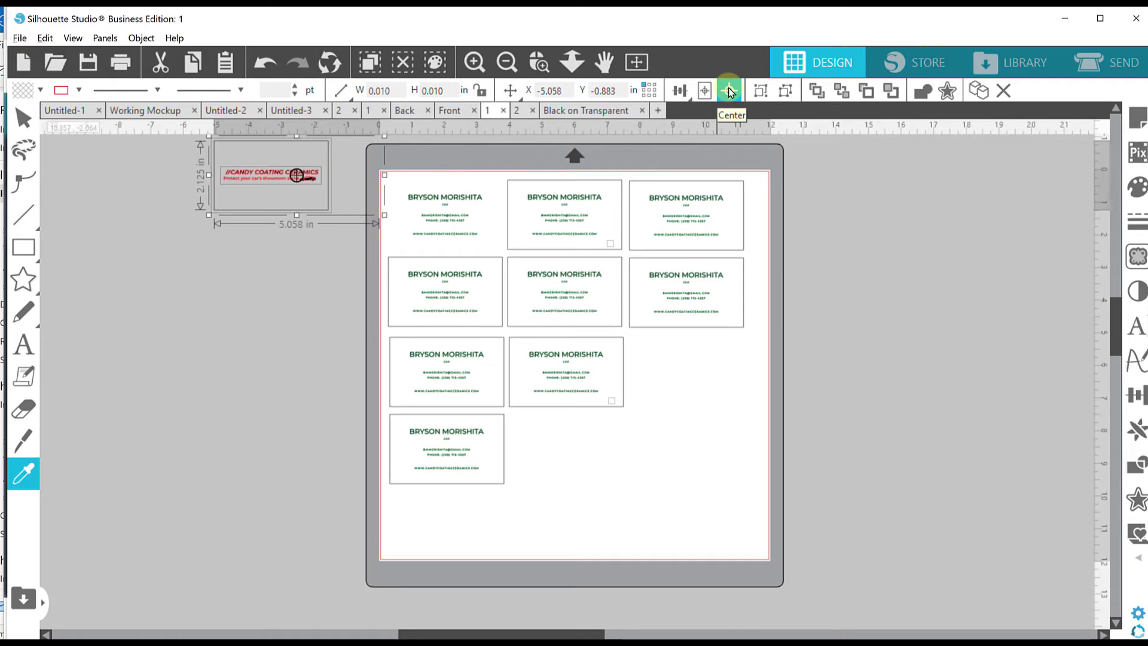
key(ctrl+z)
click(515, 149)
click(488, 220)
shift+click(487, 220)
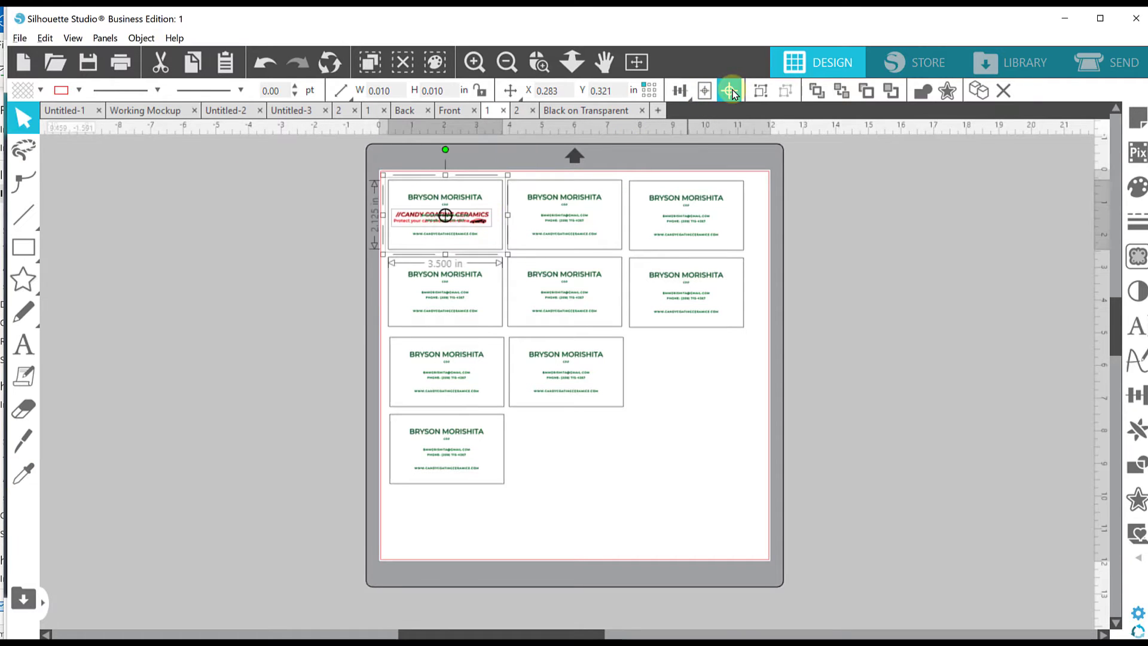
click(730, 91)
Place a copy of the logo on the second card of the top row and centre it in the outline.
drag(474, 219, 735, 219)
shift+click(620, 179)
click(728, 91)
shift+click(633, 189)
shift+click(747, 185)
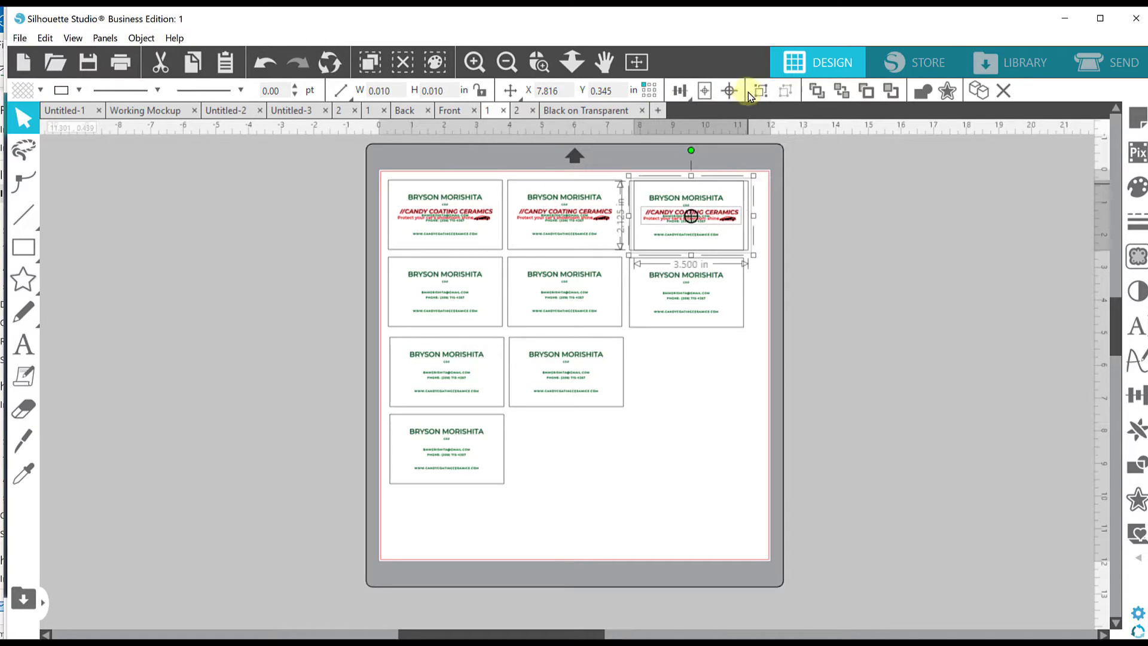
click(729, 92)
click(789, 279)
key(ctrl+z)
key(ctrl+z)
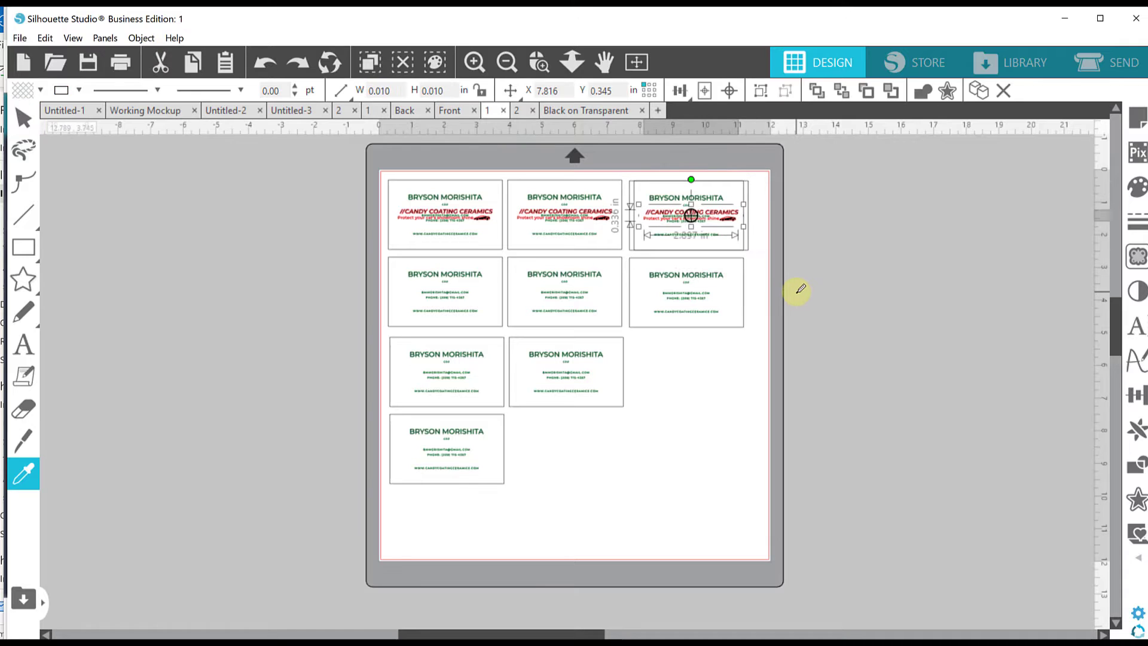
key(ctrl+z)
key(ctrl+z)
drag(610, 219, 716, 220)
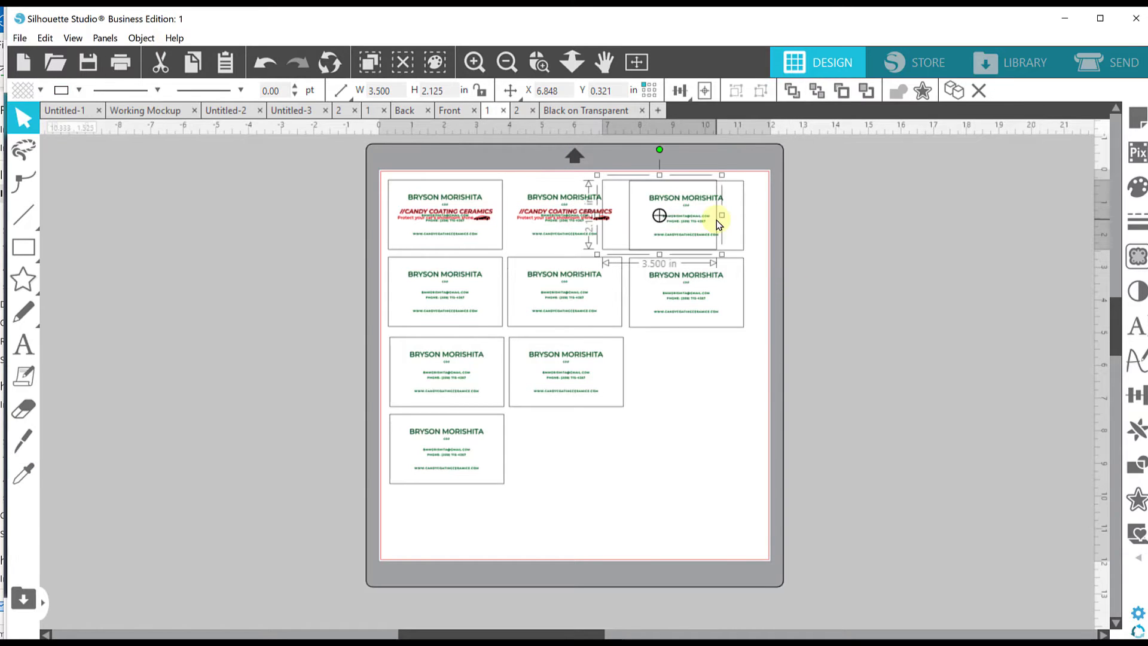
key(ctrl+z)
Place logo copies on the third cards of the first and second rows, centring each in its outline.
drag(615, 213, 683, 216)
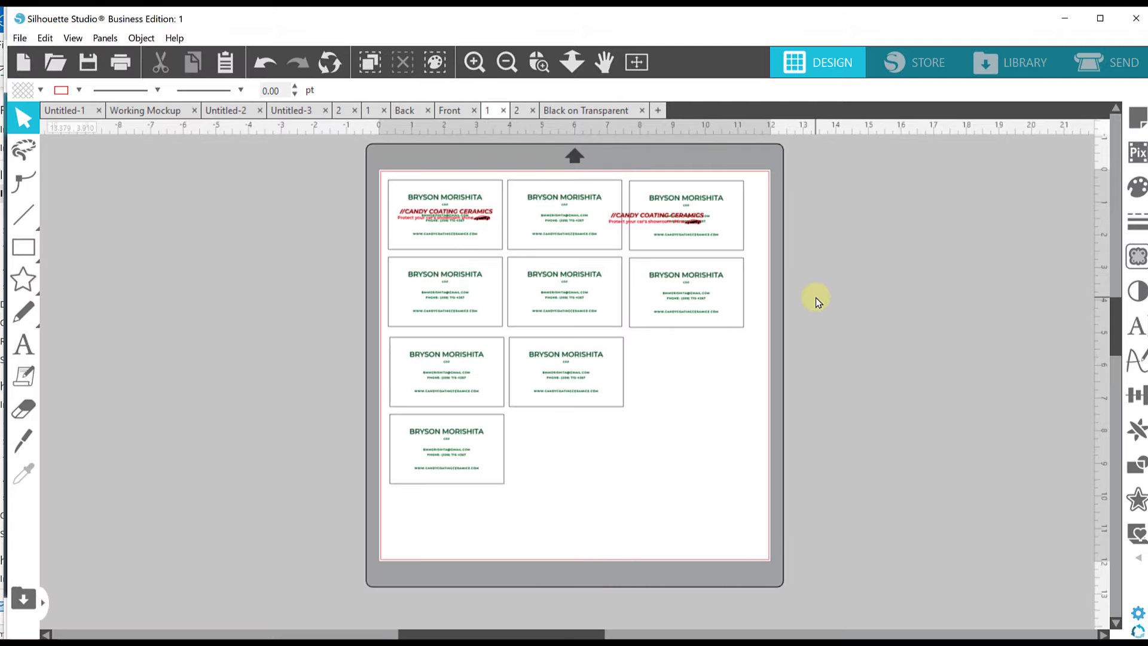
drag(574, 215, 731, 292)
shift+click(744, 185)
click(727, 90)
click(762, 217)
shift+click(730, 327)
click(728, 90)
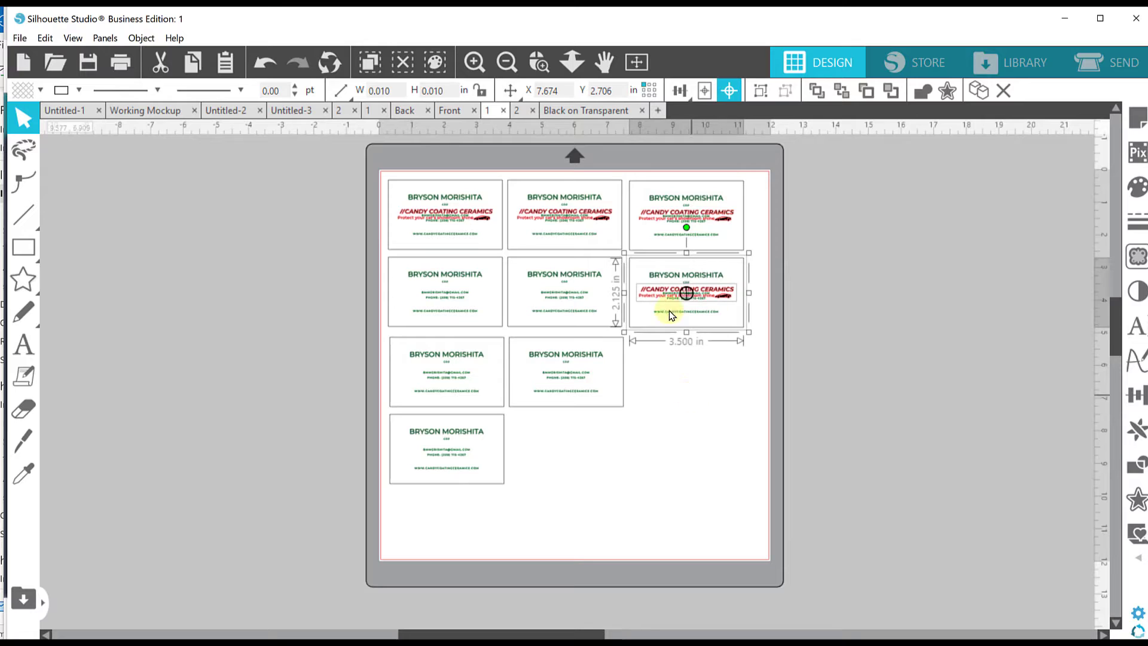
Place a logo copy on the second row's middle card and centre it in the outline.
drag(669, 310, 529, 291)
shift+click(592, 326)
click(729, 91)
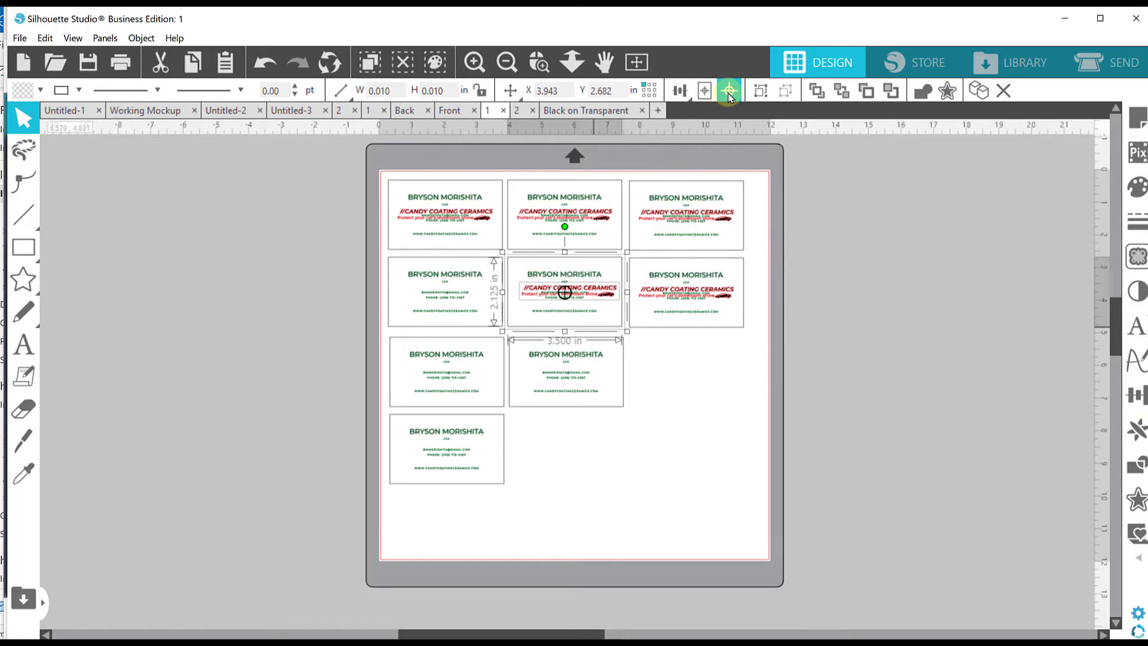
Place a logo copy on the second row's first card and centre it in the outline.
click(618, 301)
drag(601, 297, 495, 379)
shift+click(498, 327)
click(729, 90)
click(666, 479)
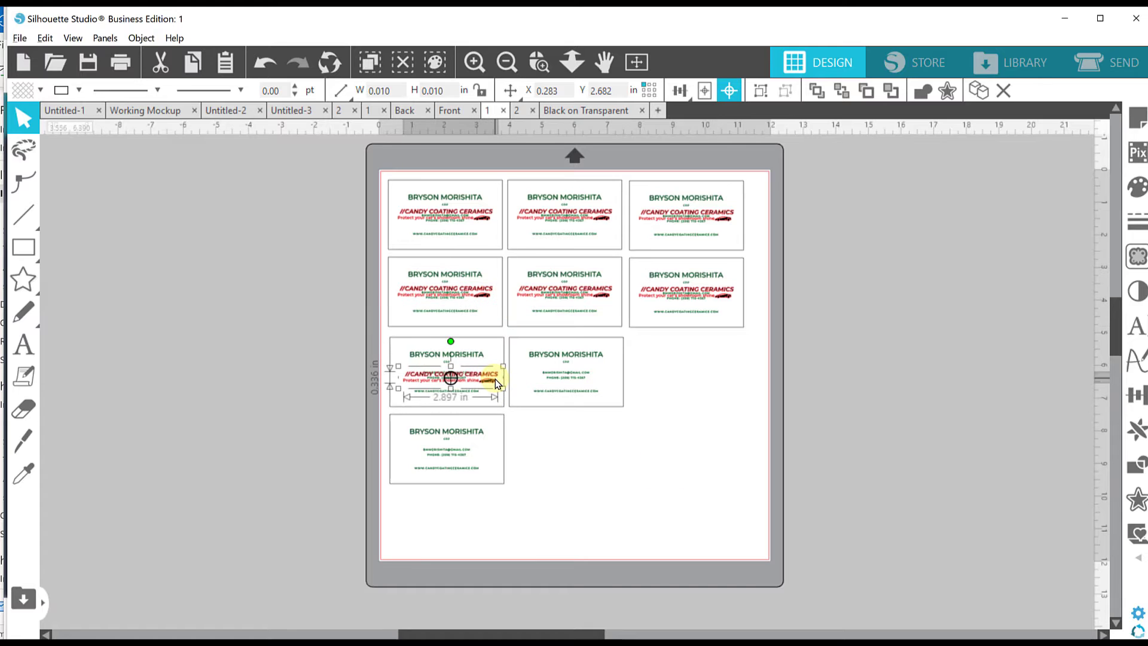
Place logo copies on the first and second cards of the third row, centring each in its outline.
shift+click(391, 402)
click(728, 90)
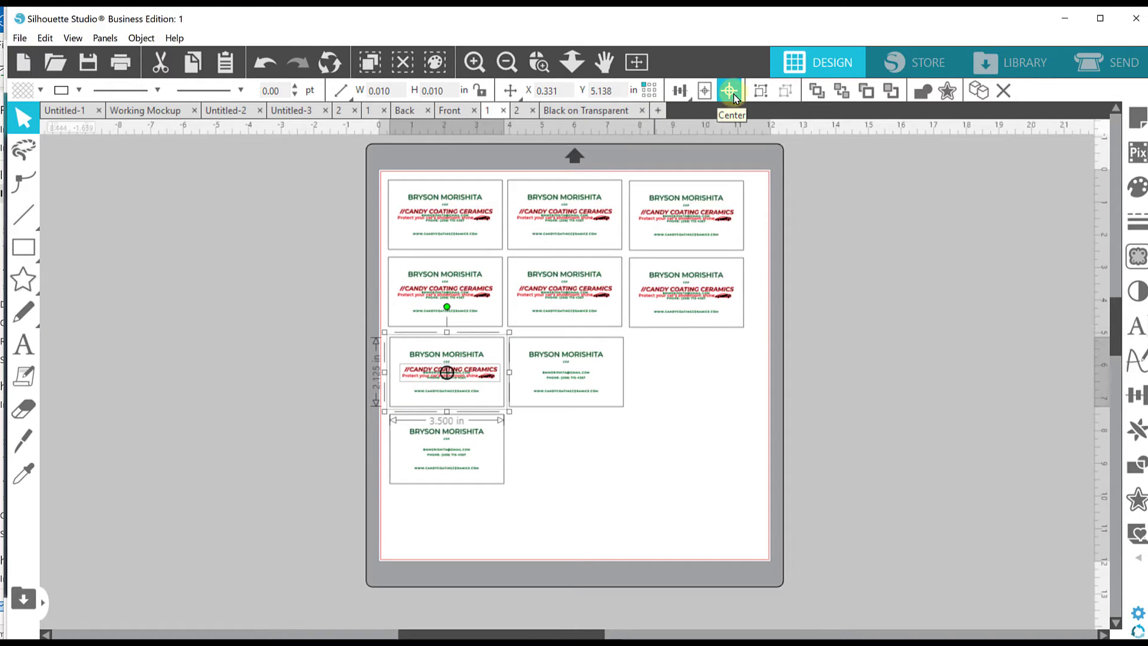
click(707, 469)
drag(454, 372, 594, 374)
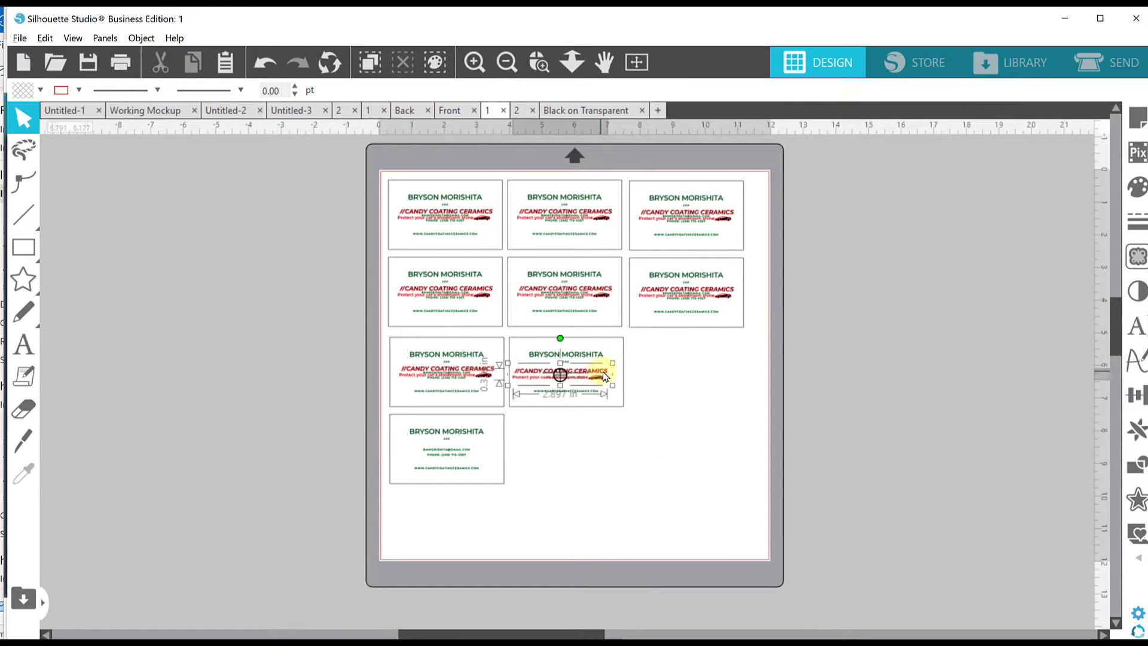
shift+click(597, 408)
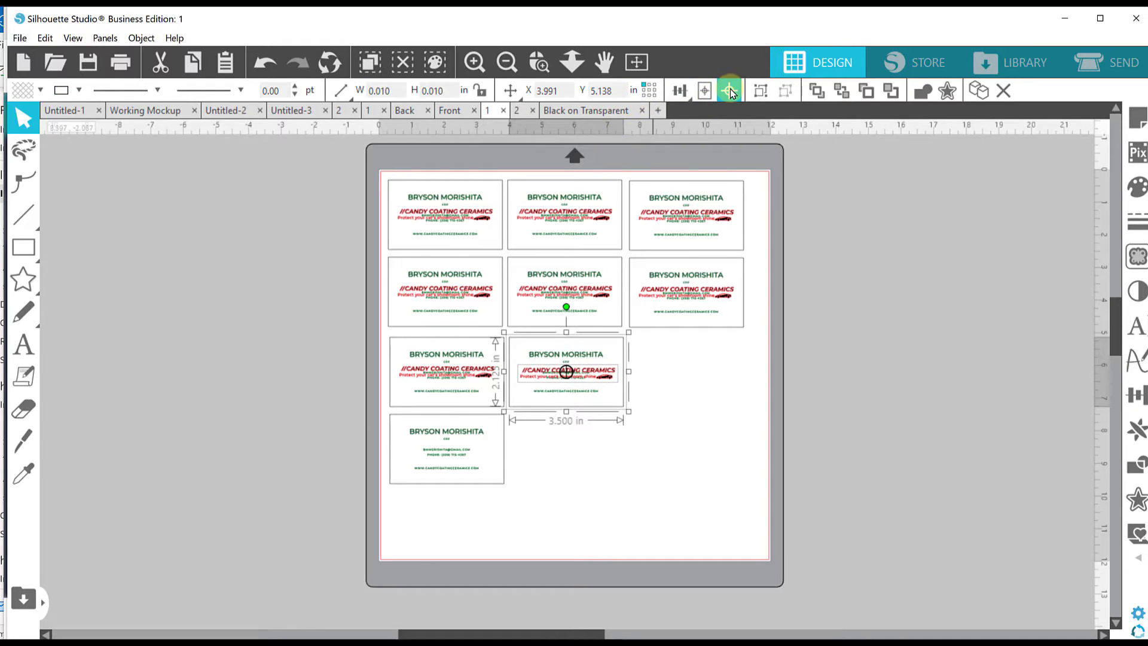
click(729, 91)
click(669, 450)
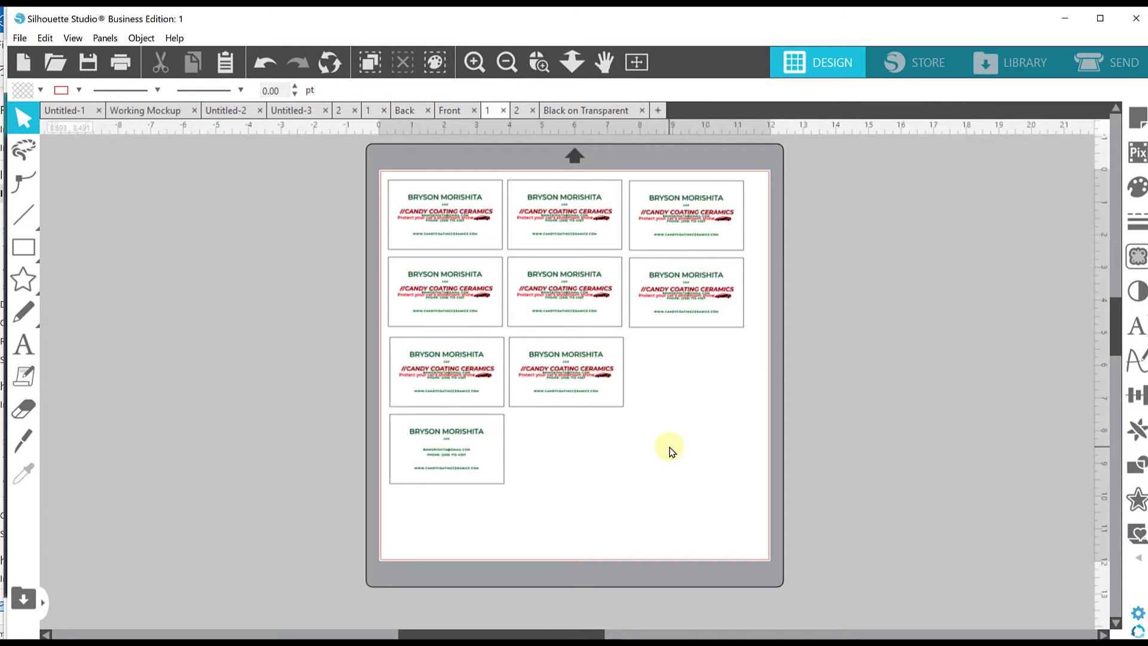
Set the page size to 11 in wide by 8.5 in high.
click(1138, 126)
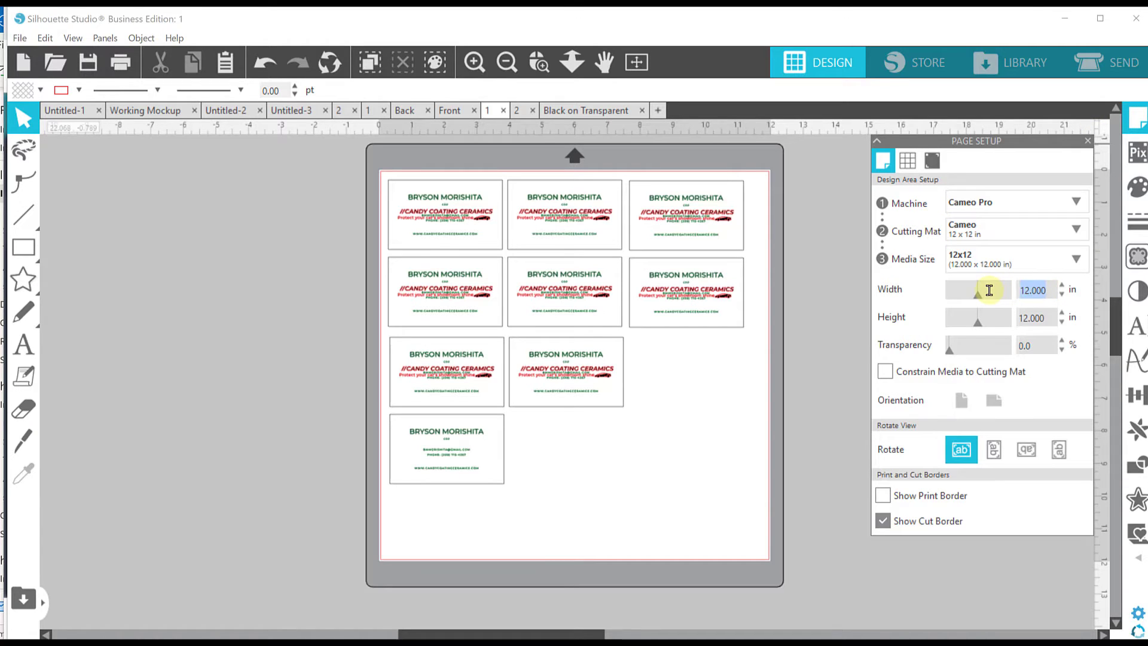
text(1)
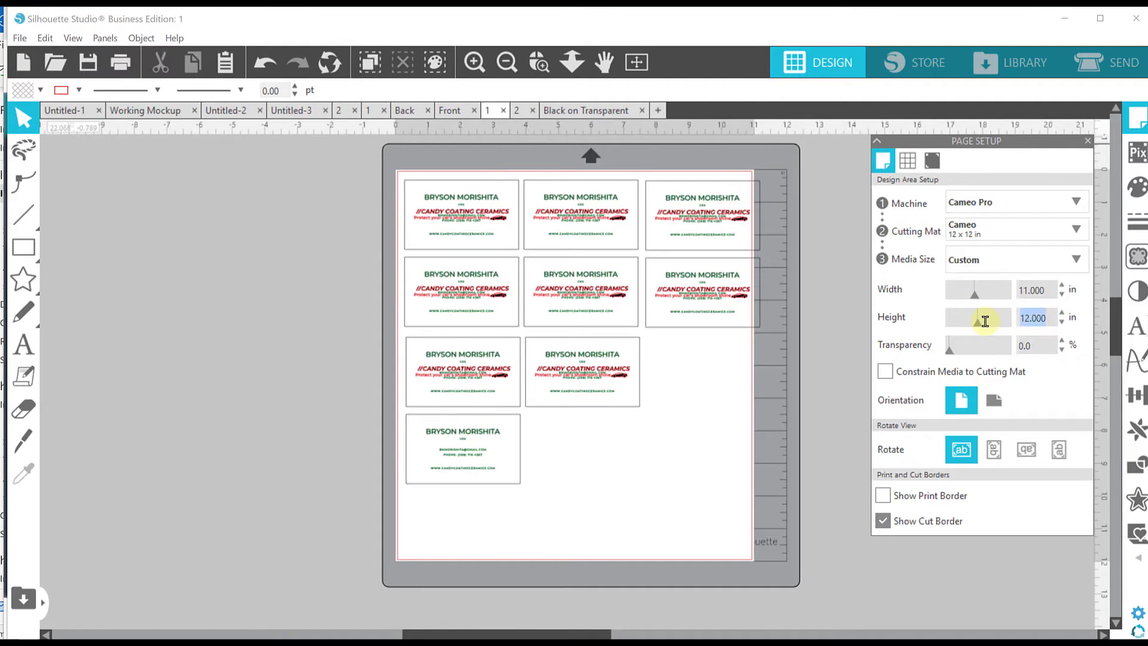
text(8)
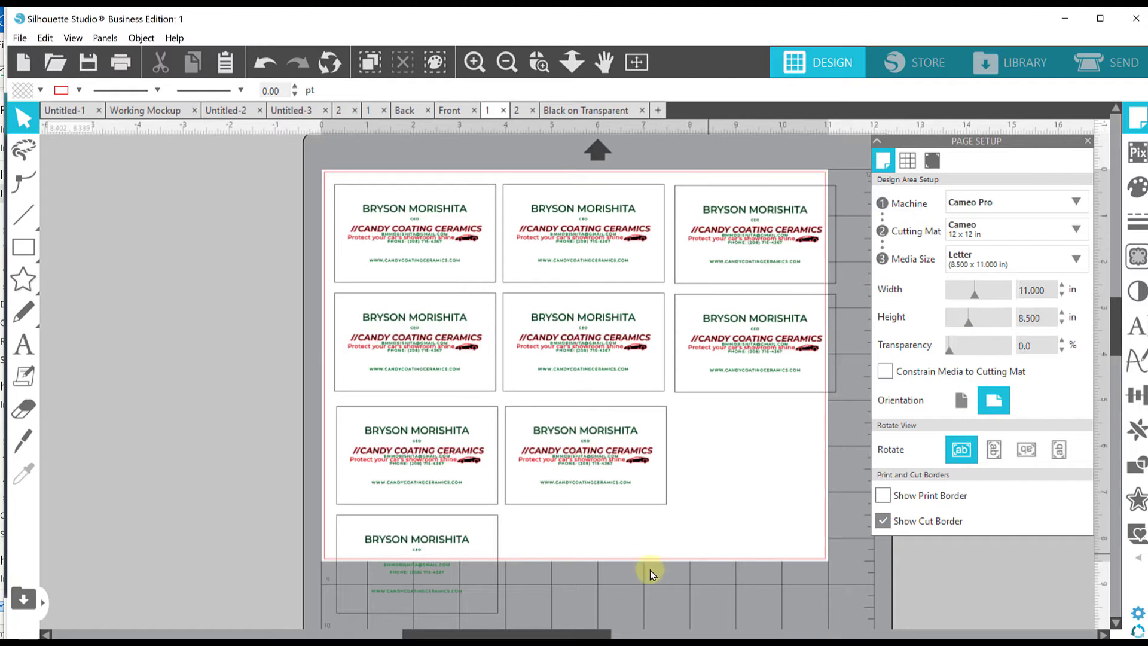
Ungroup the green contact text that spans all the cards so each card's text is a separate object.
click(752, 221)
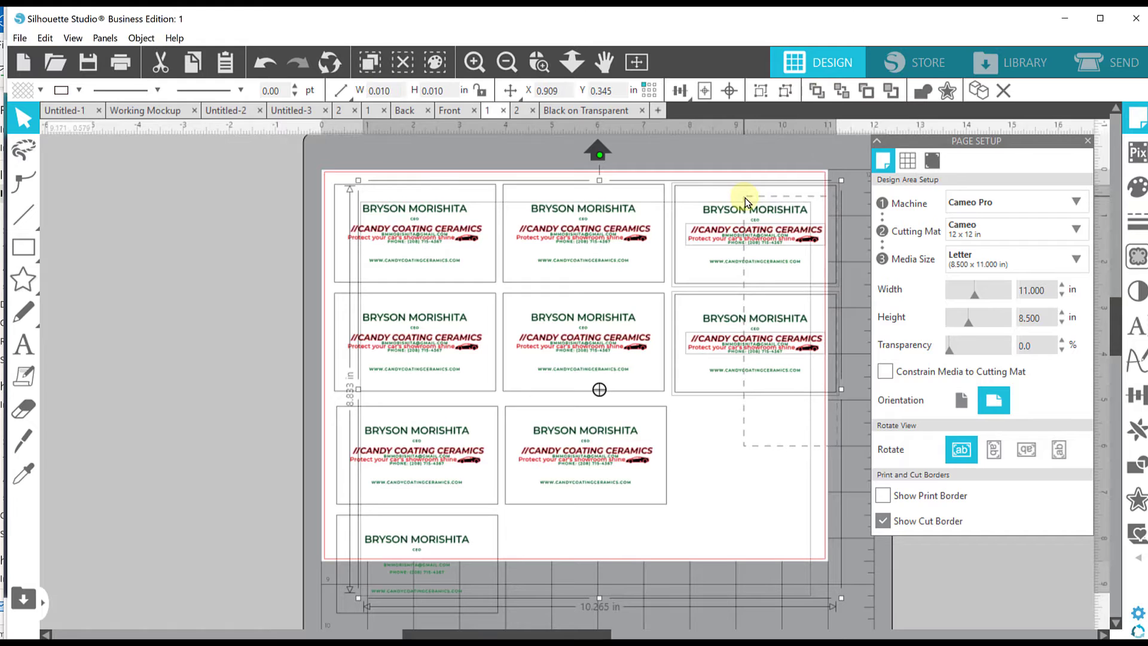
click(796, 268)
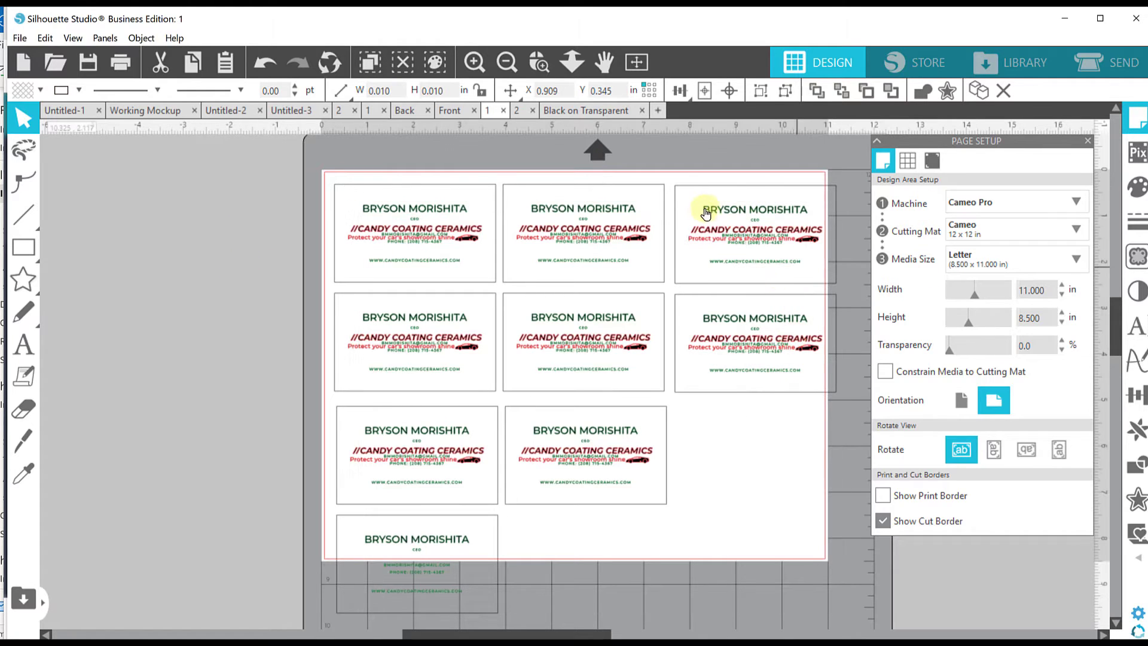
click(711, 212)
right_click(711, 212)
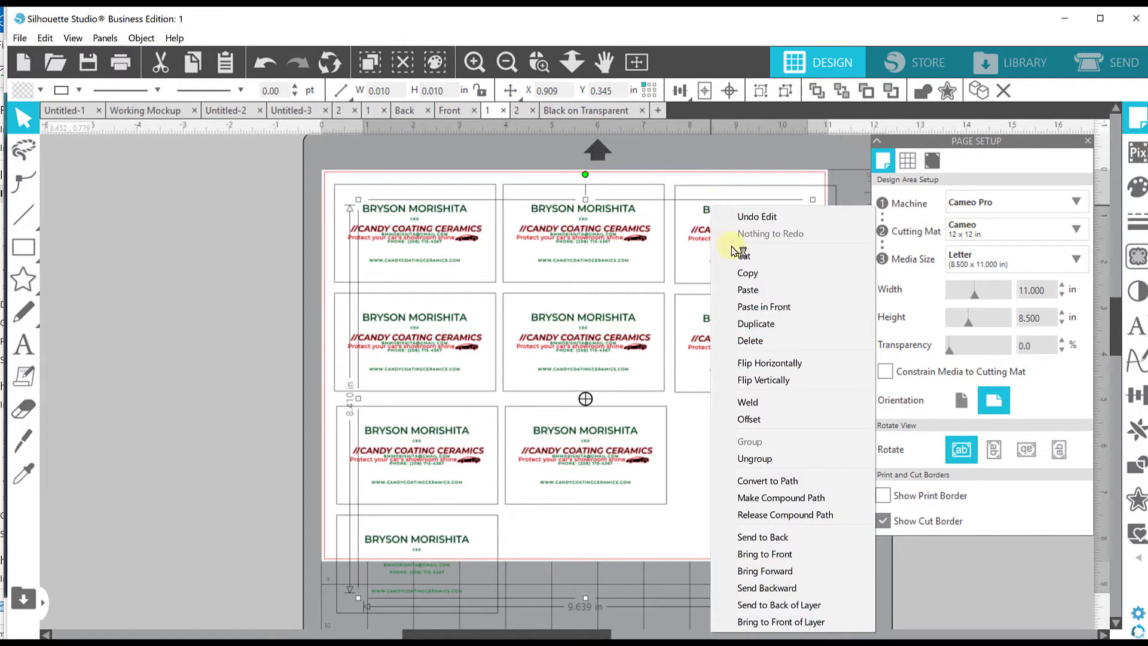
click(754, 458)
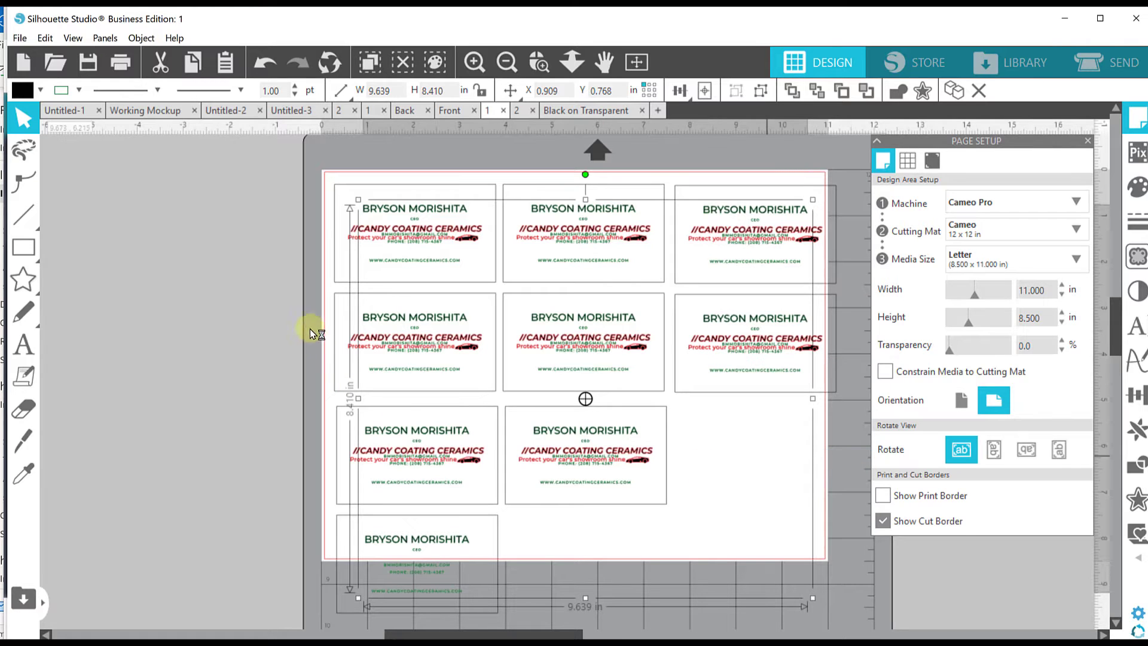
click(169, 231)
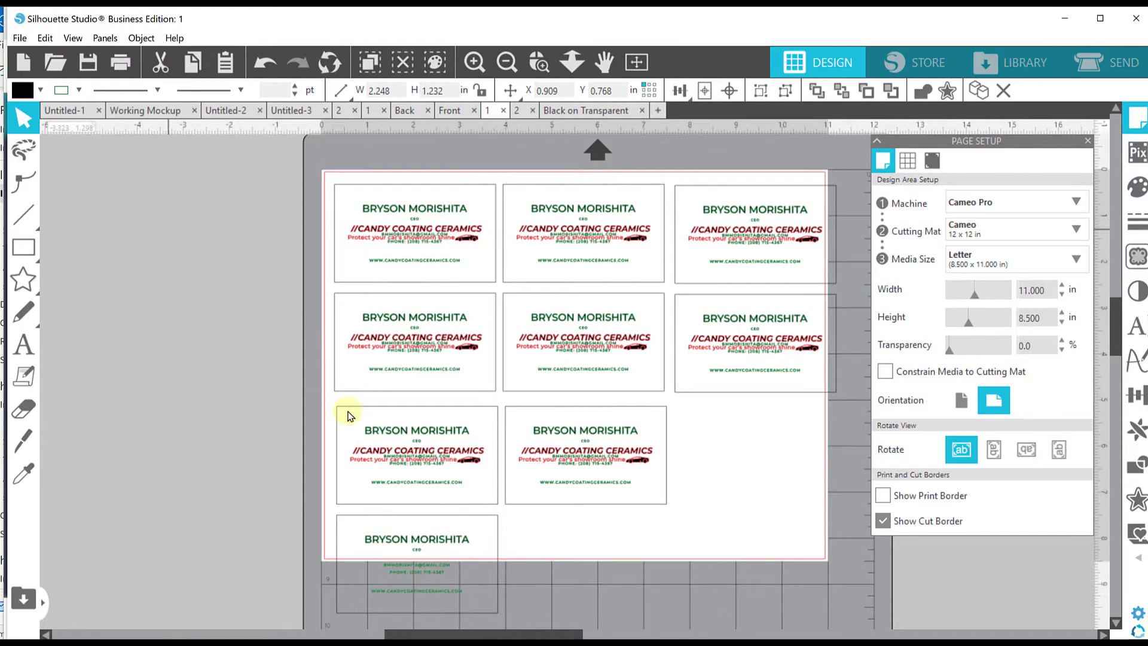
Delete the single card in the fourth row and both cards in the third column, including their text and logos.
click(333, 553)
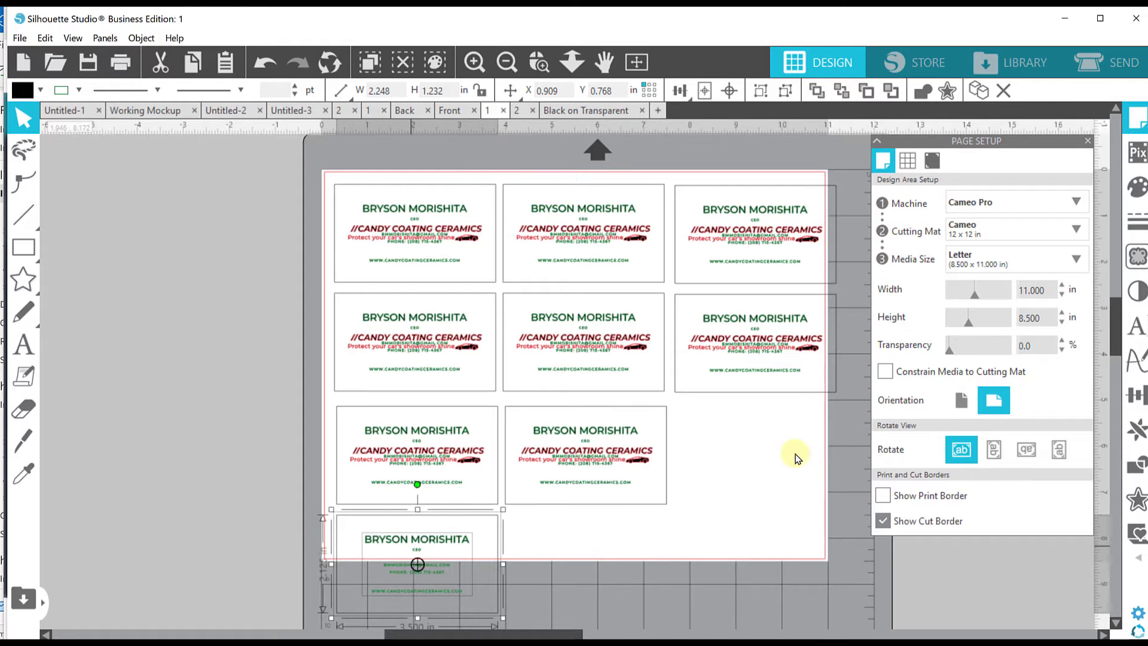
key(Delete)
drag(816, 437, 752, 194)
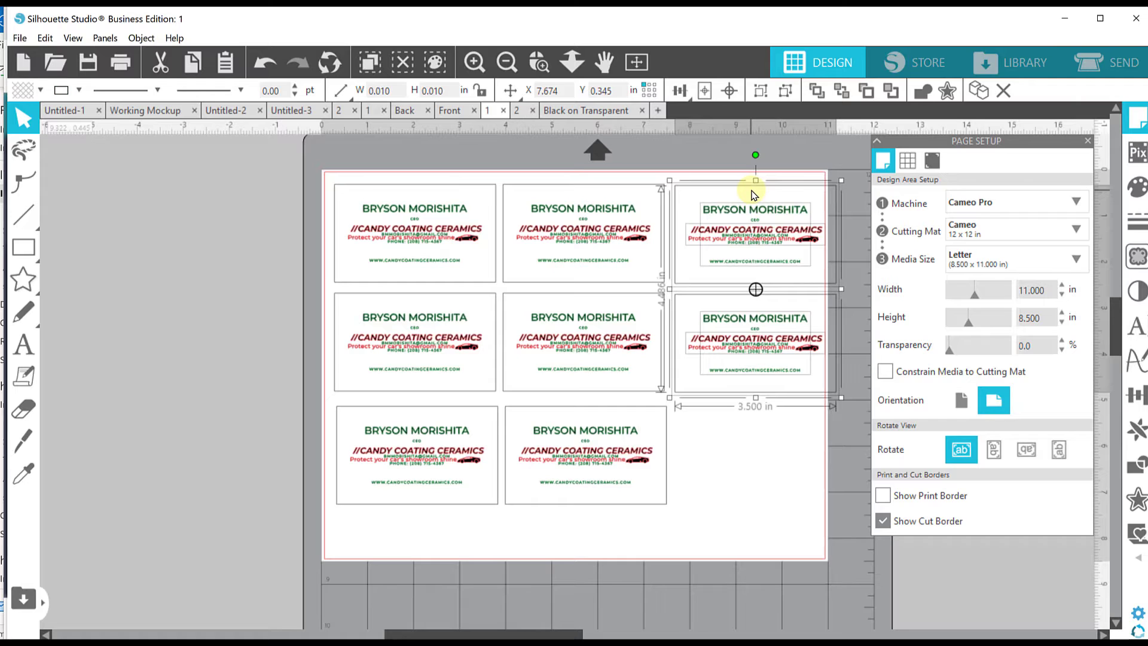
key(Delete)
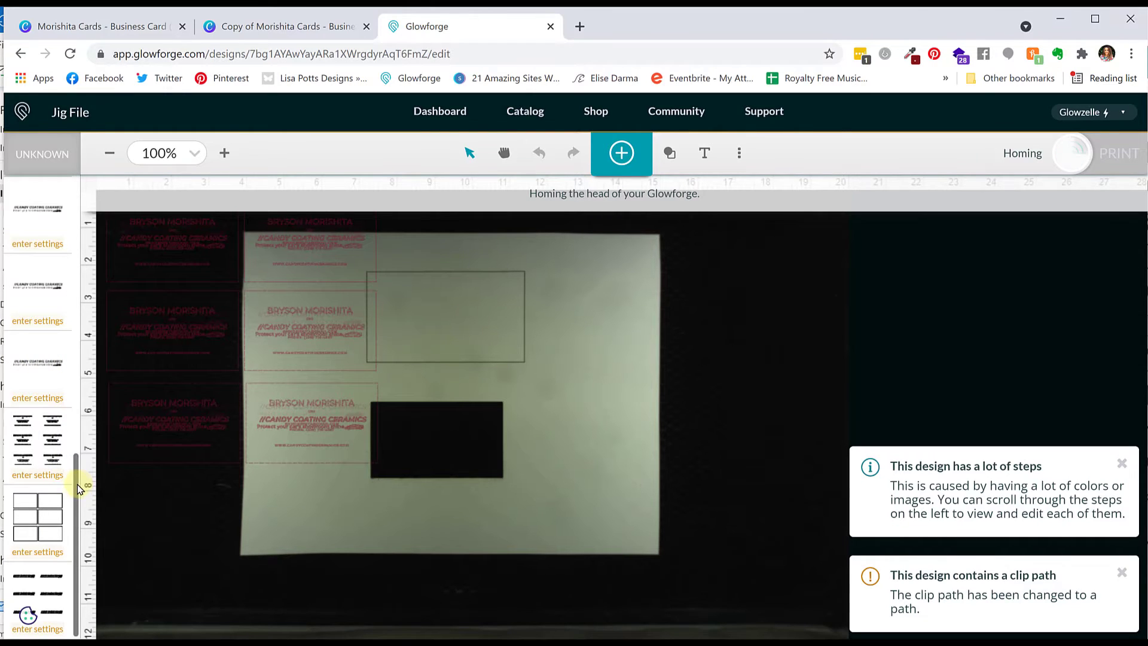
In Glowforge, set the last three logo steps in the design's step list to Ignore.
scroll(75, 407, up, 3)
scroll(73, 324, up, 8)
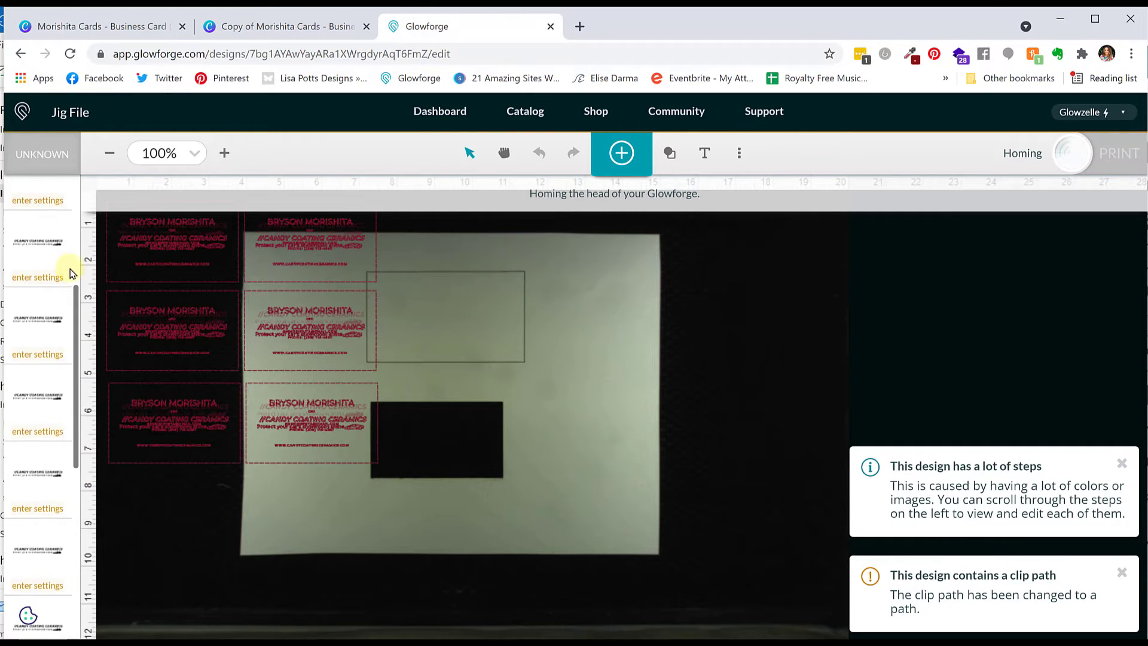
scroll(70, 210, up, 2)
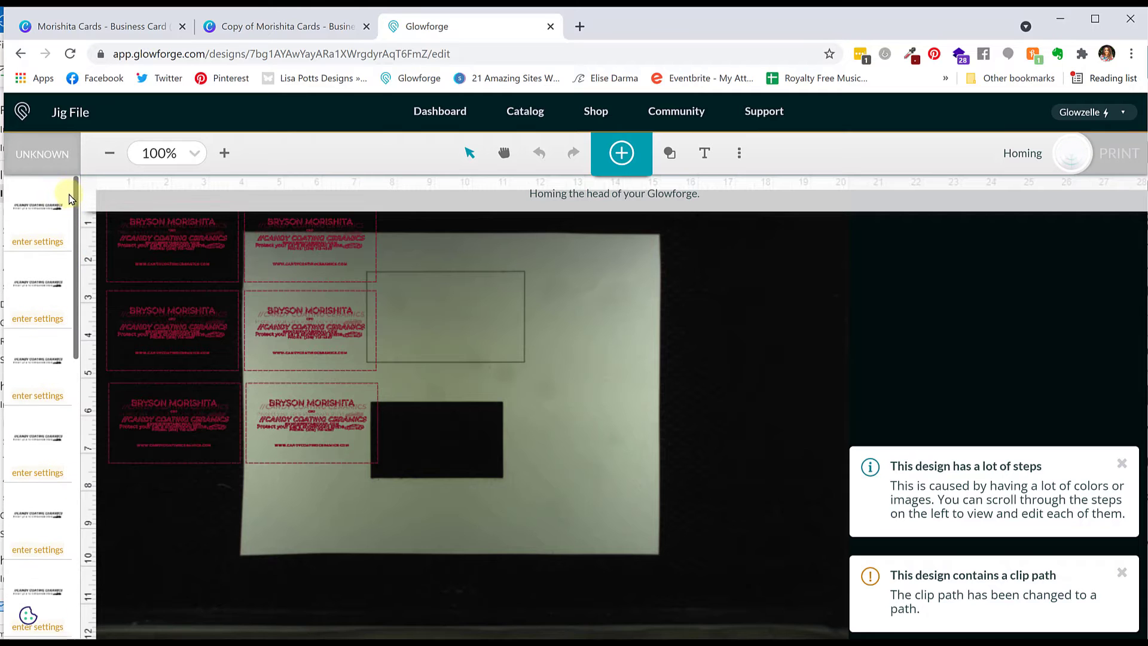
scroll(77, 257, down, 7)
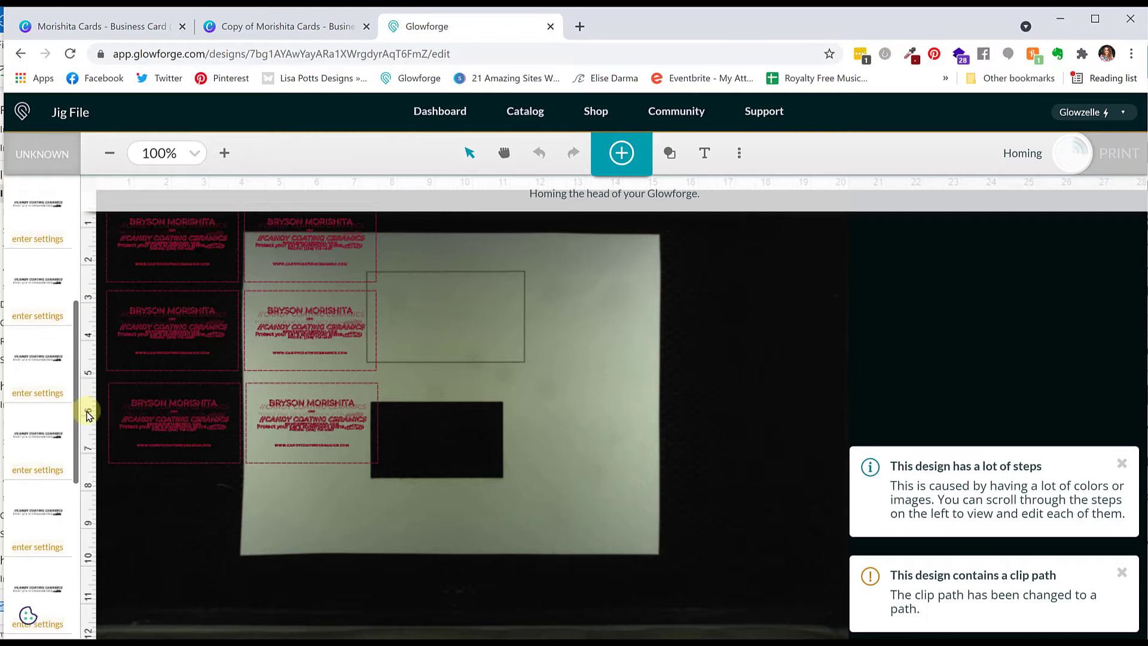
scroll(87, 439, down, 3)
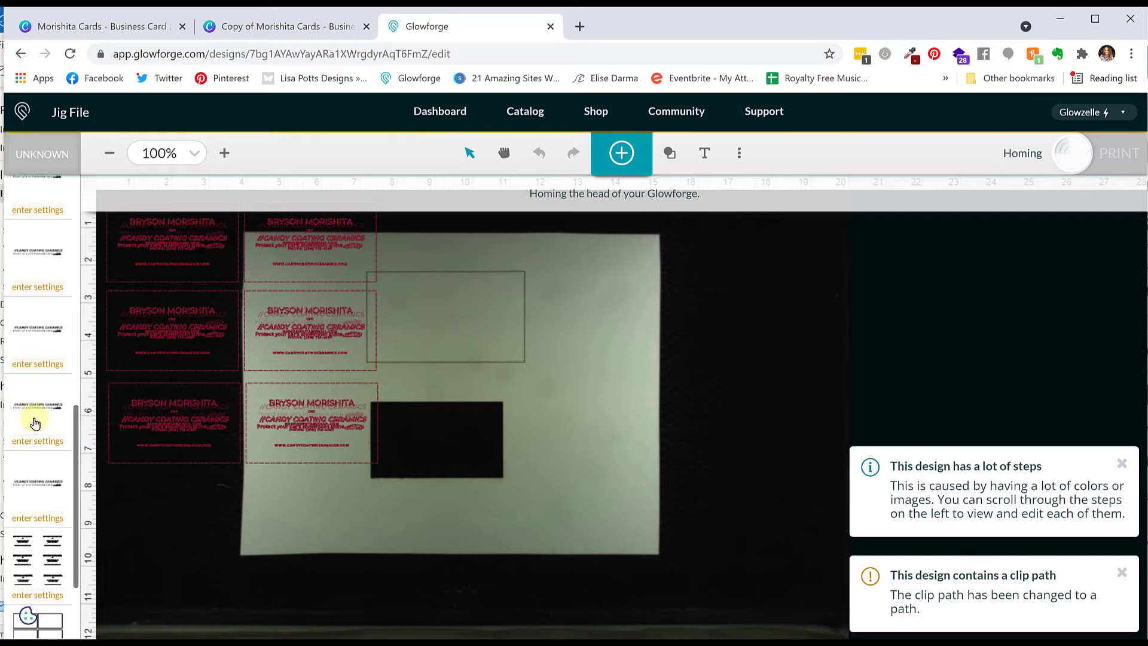
click(39, 480)
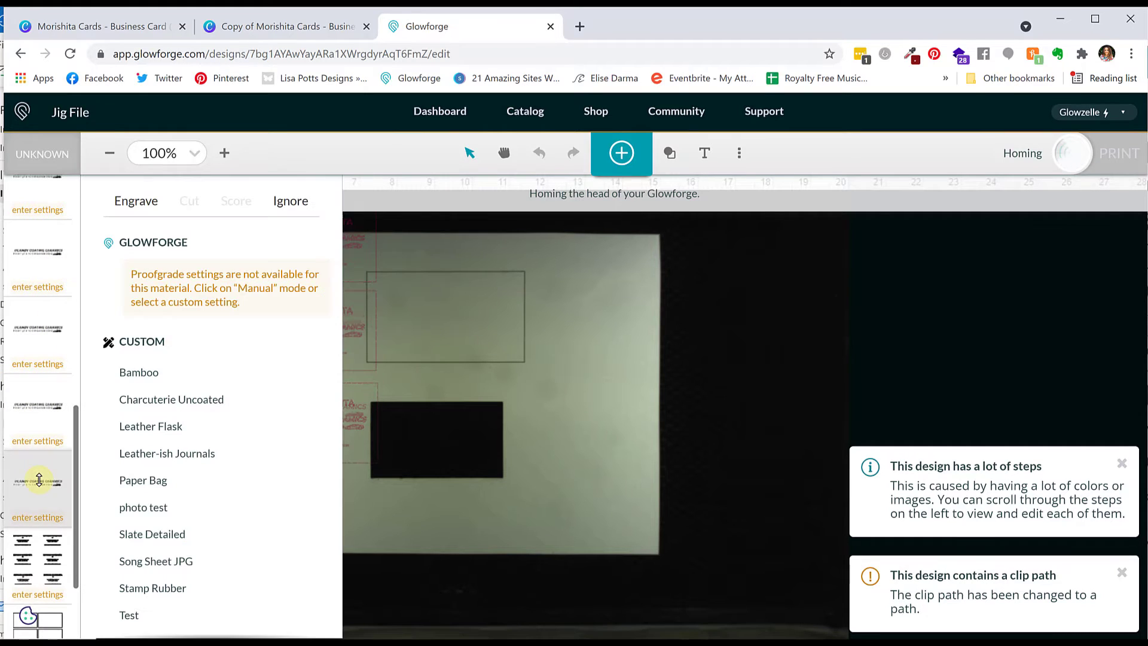
click(35, 398)
click(298, 208)
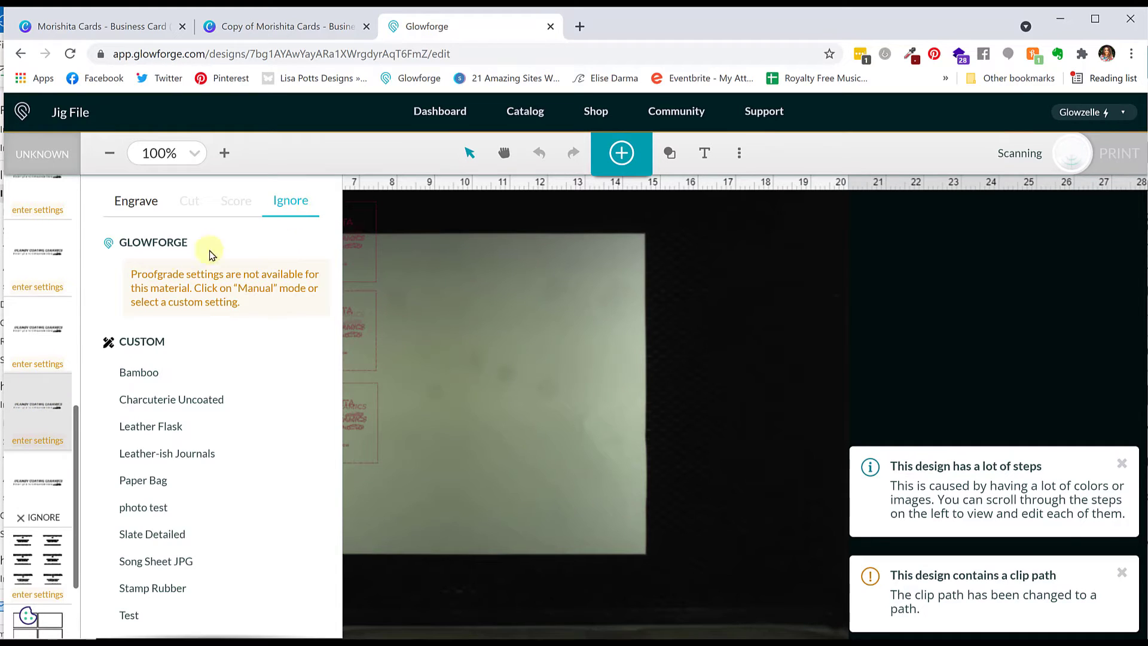
click(23, 324)
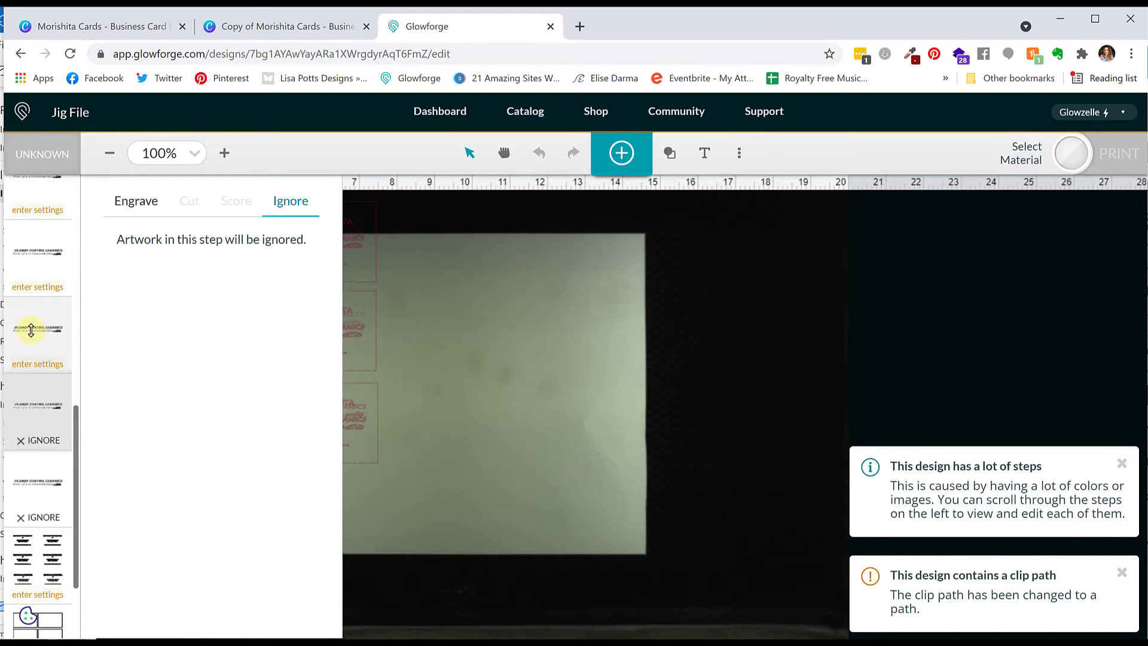
click(299, 204)
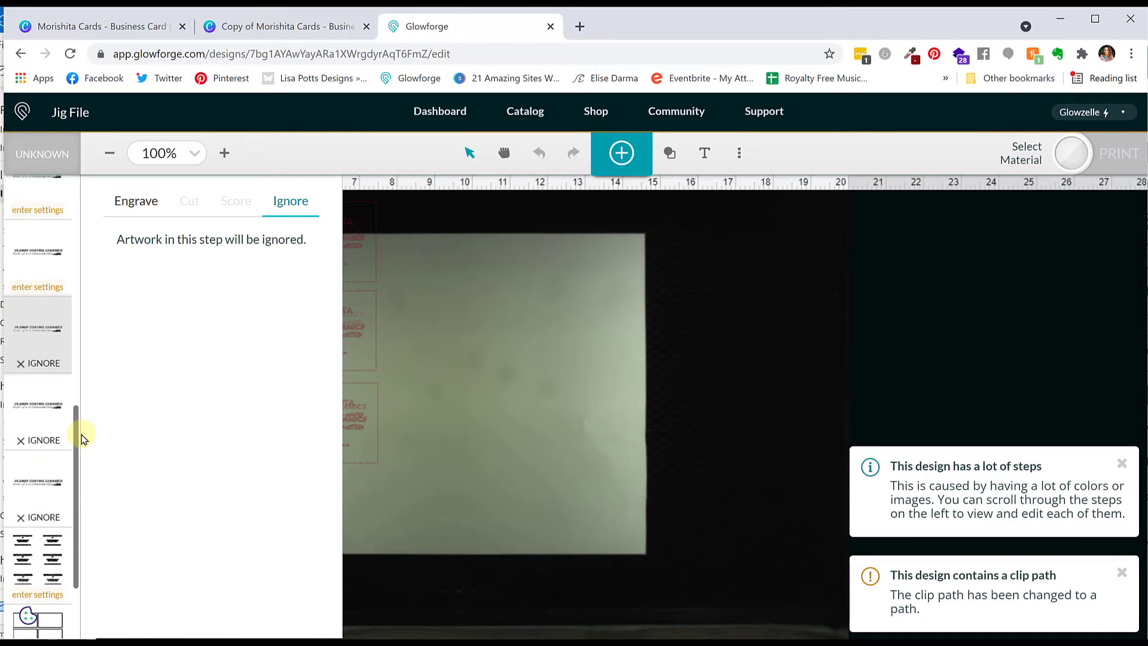
Set the fourth and fifth logo steps from the end of the list to Ignore.
drag(76, 441, 79, 411)
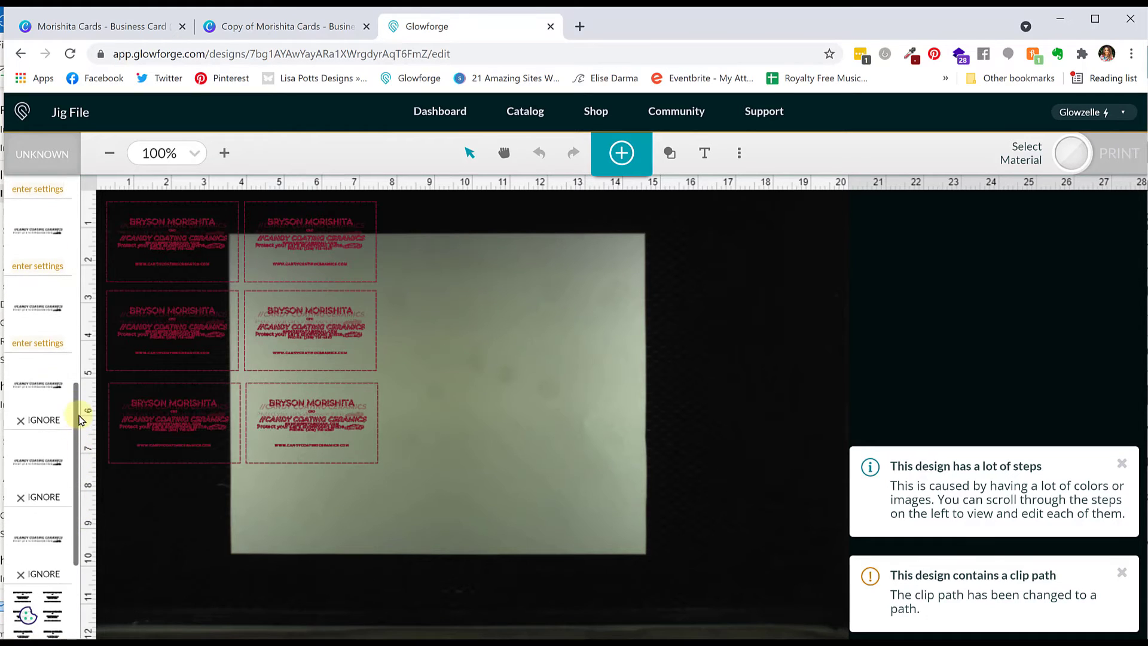
click(44, 310)
click(279, 203)
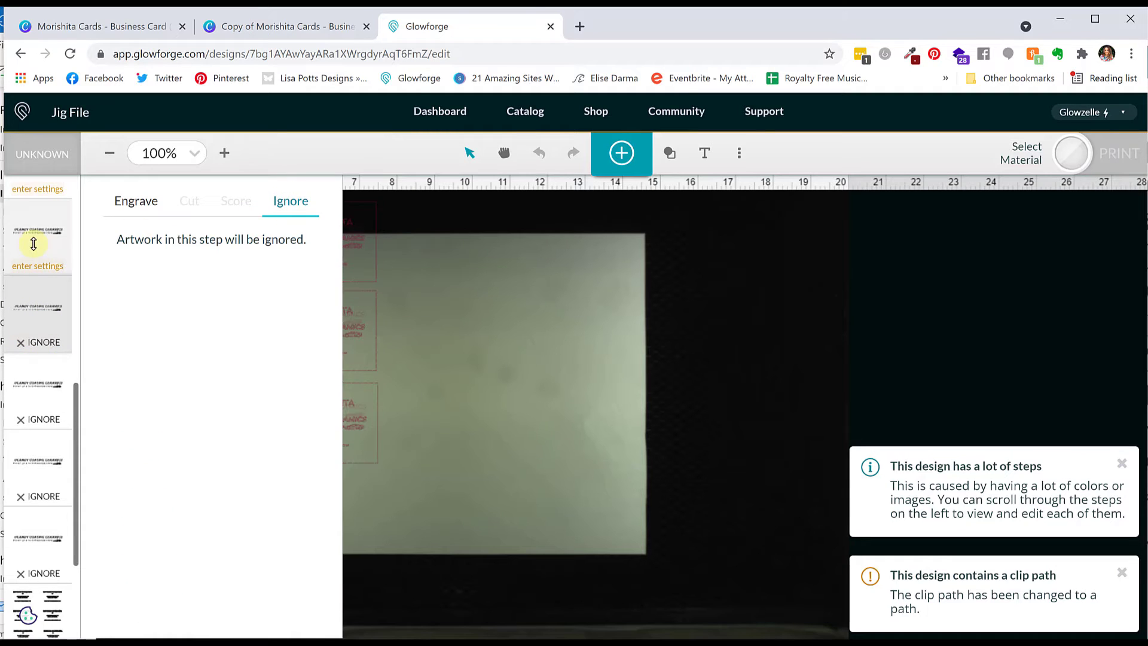
click(54, 242)
click(285, 204)
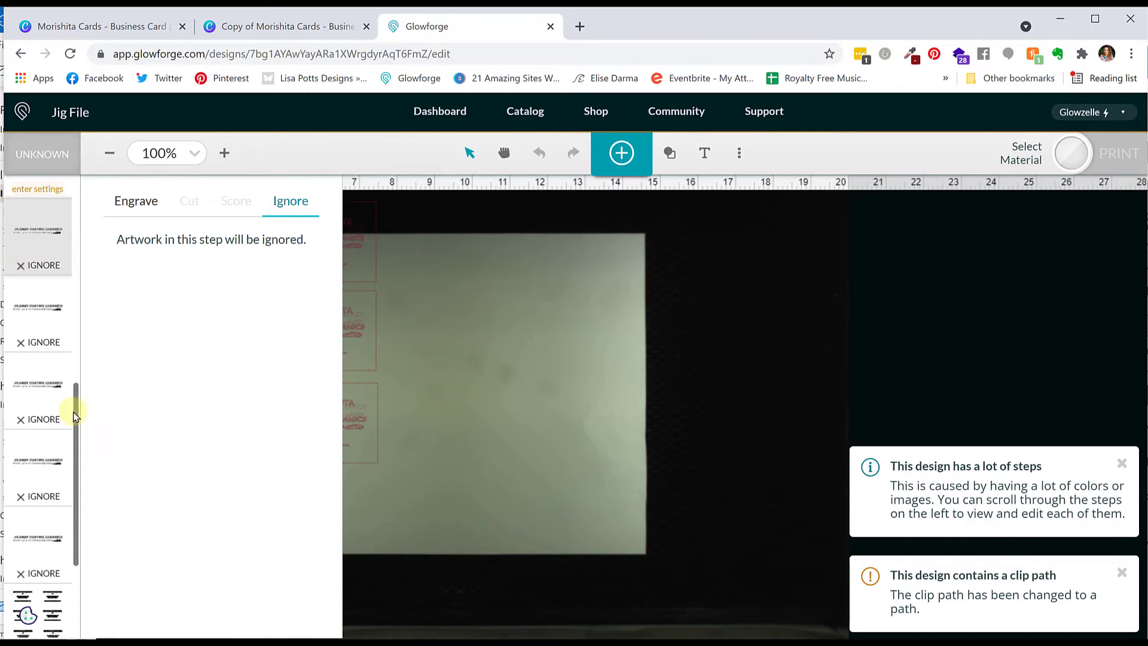
Set the sixth and seventh logo steps from the end of the list to Ignore.
drag(76, 418, 77, 346)
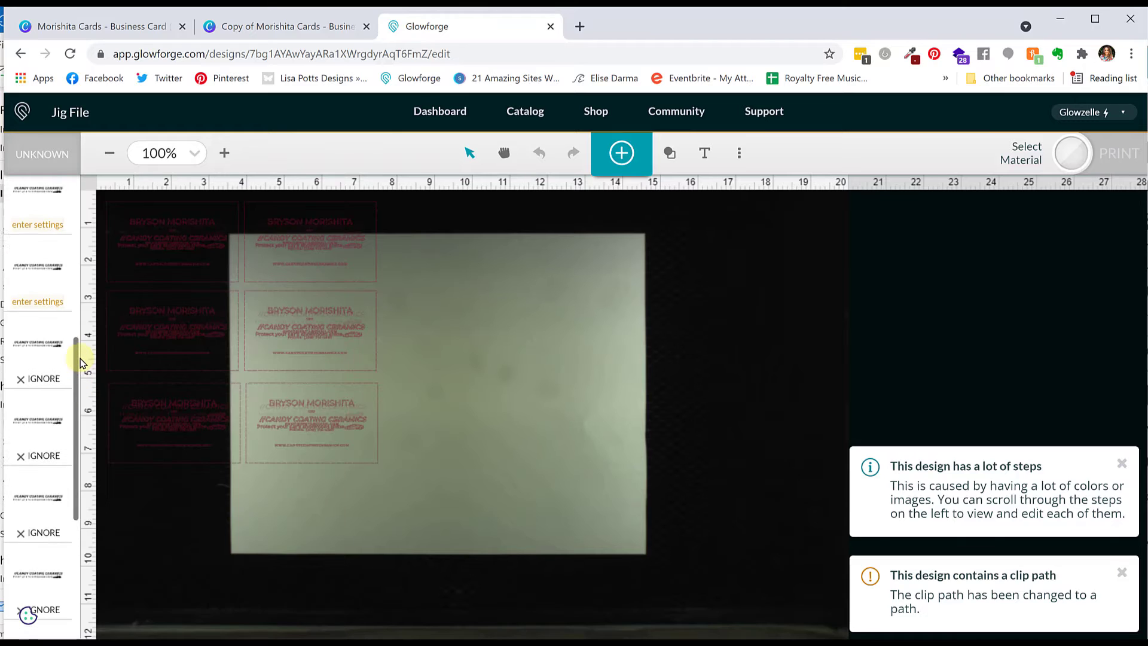
click(41, 316)
click(43, 289)
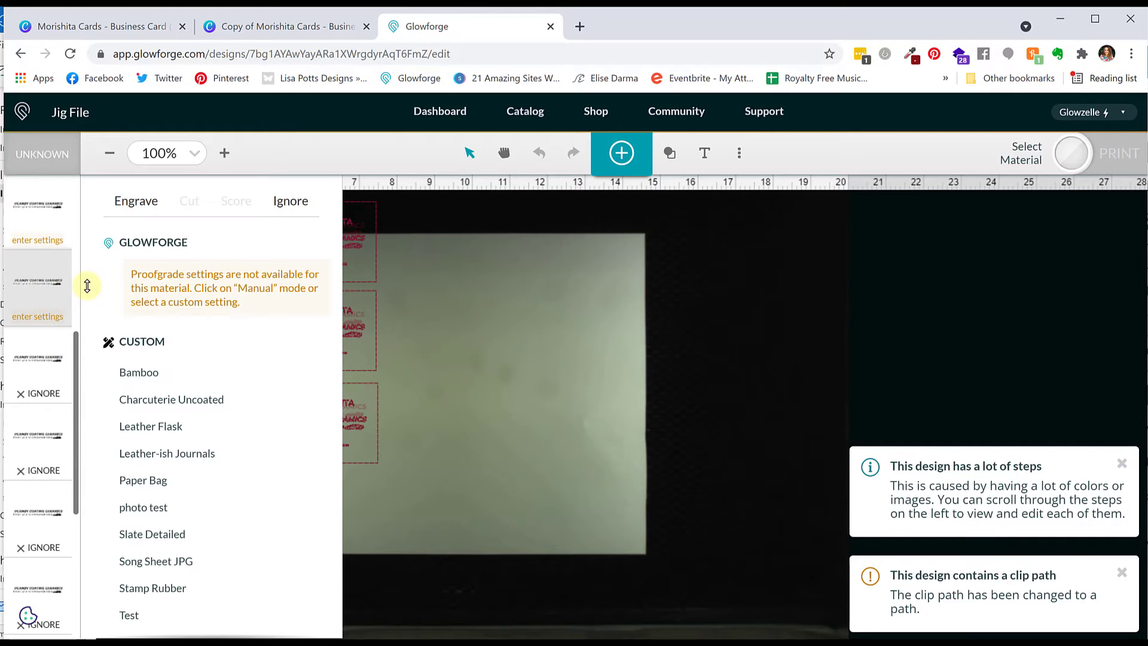
click(291, 201)
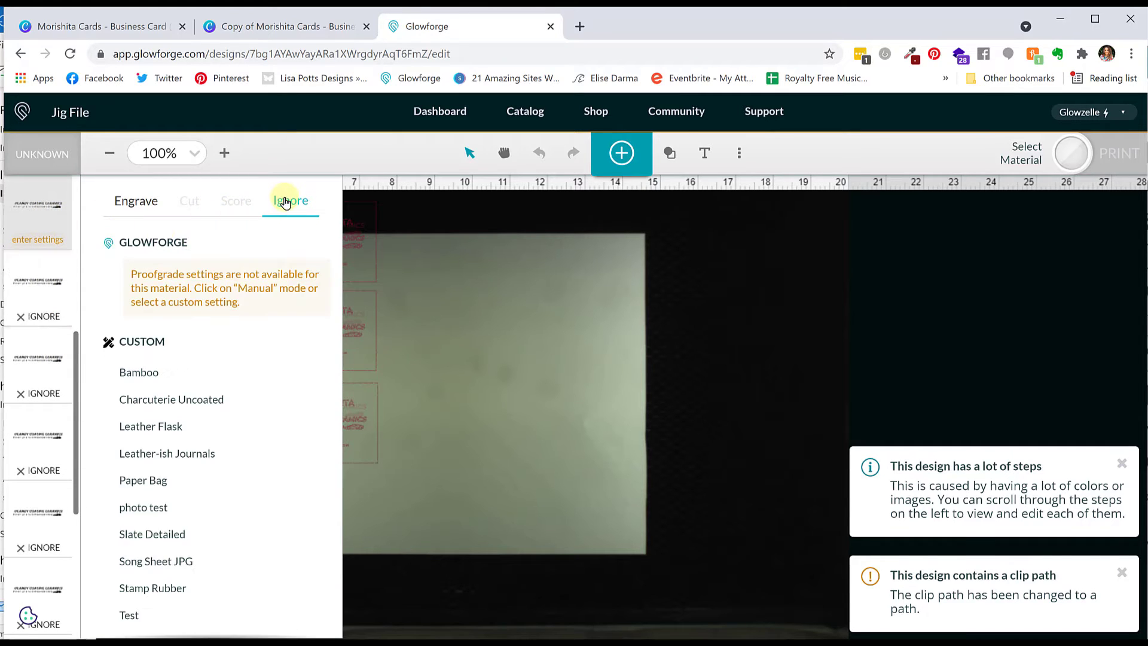
click(285, 203)
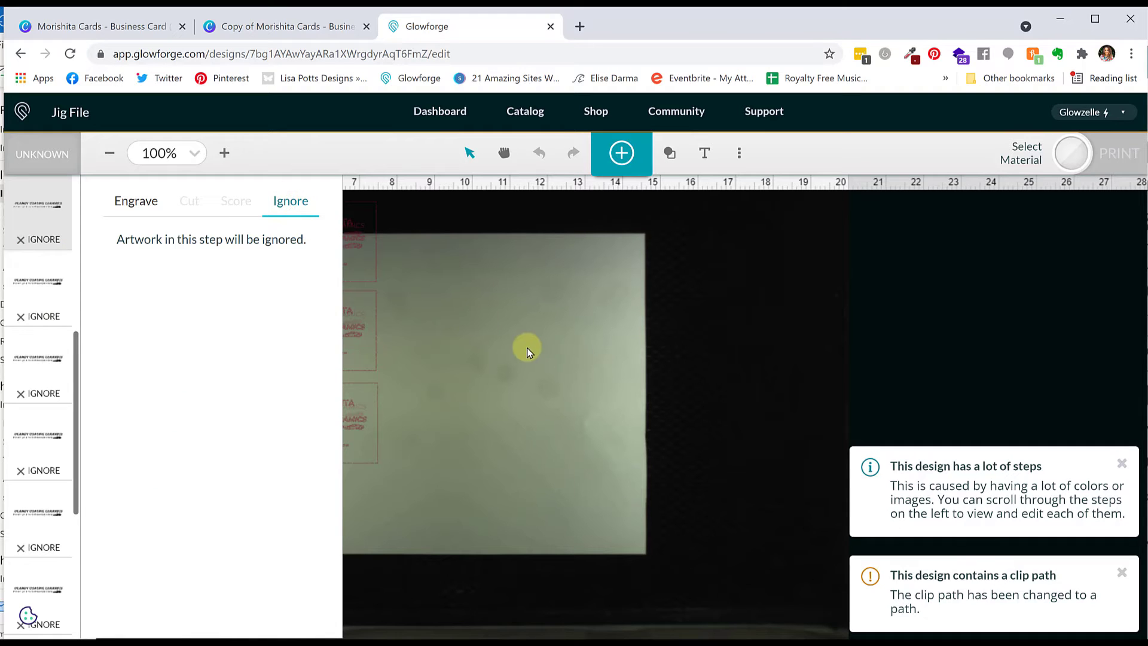
click(507, 448)
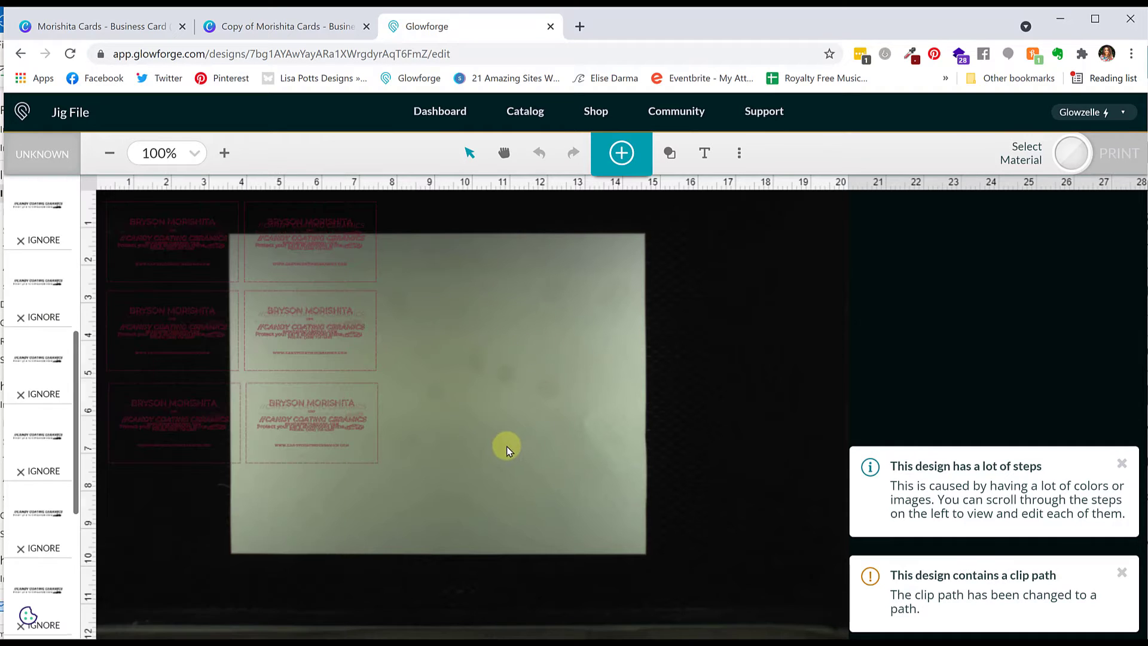
Try to move the artwork of all six cards together towards the material on the bed.
click(115, 263)
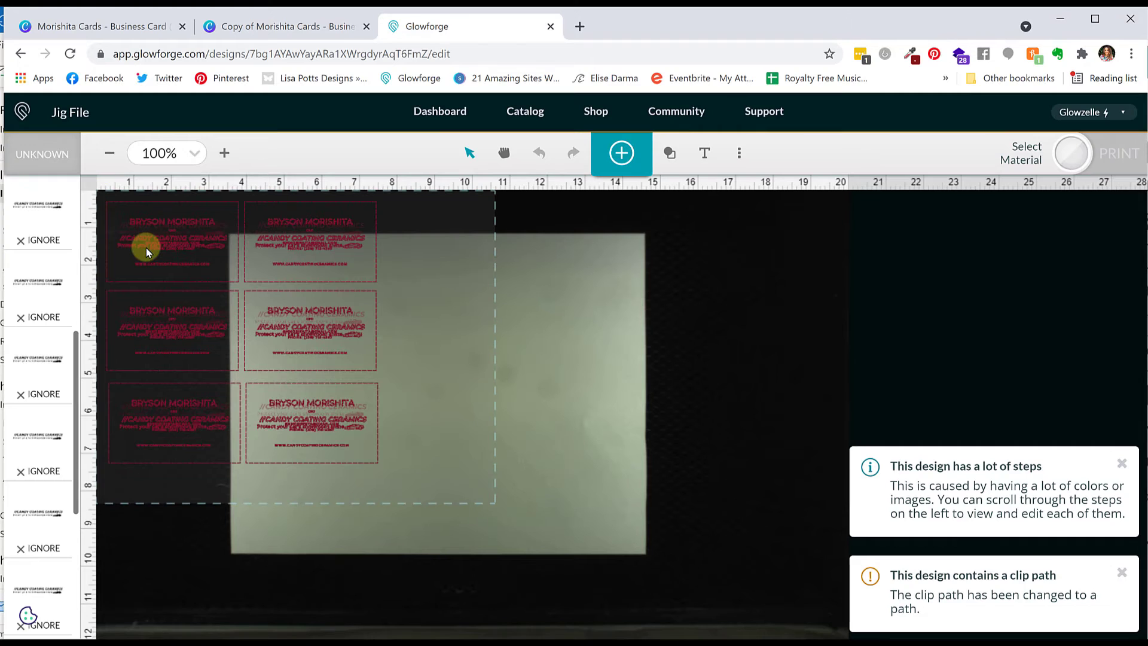
drag(146, 247, 256, 291)
key(ctrl+z)
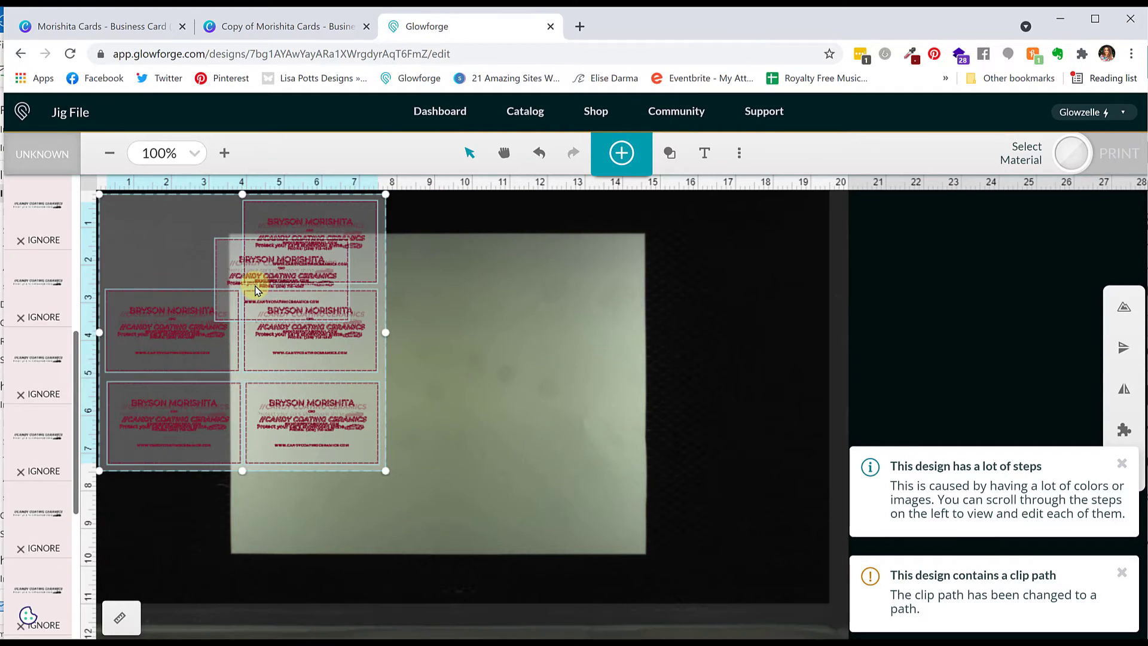
click(406, 446)
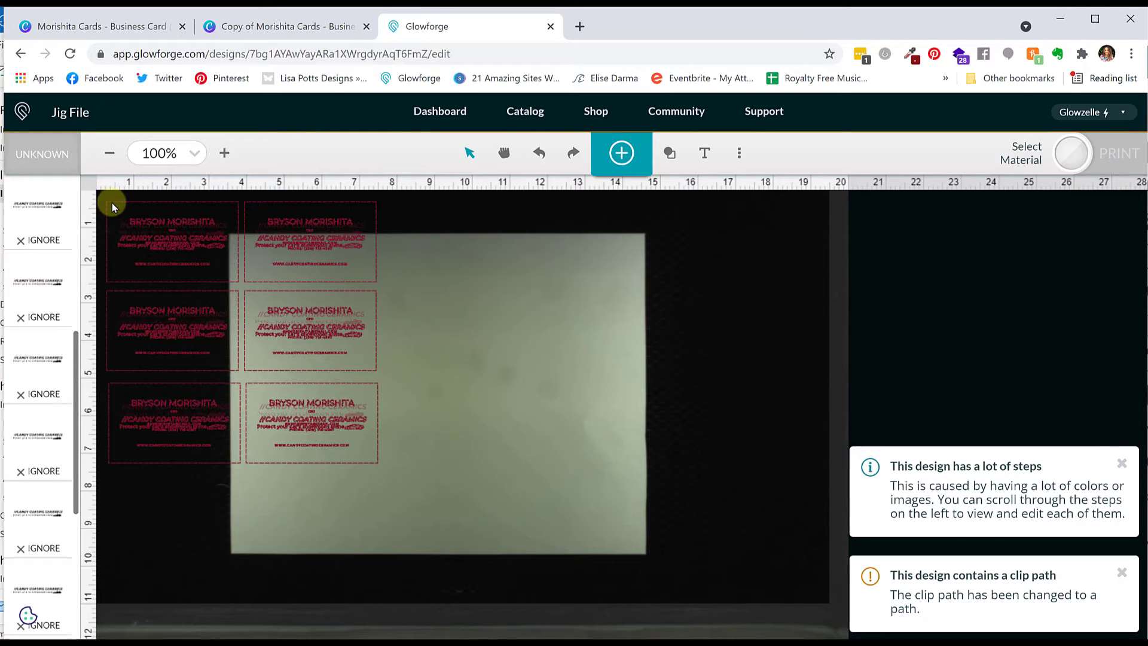
Select the artwork of all six cards and move it onto the sheet of material on the bed.
drag(438, 532, 93, 190)
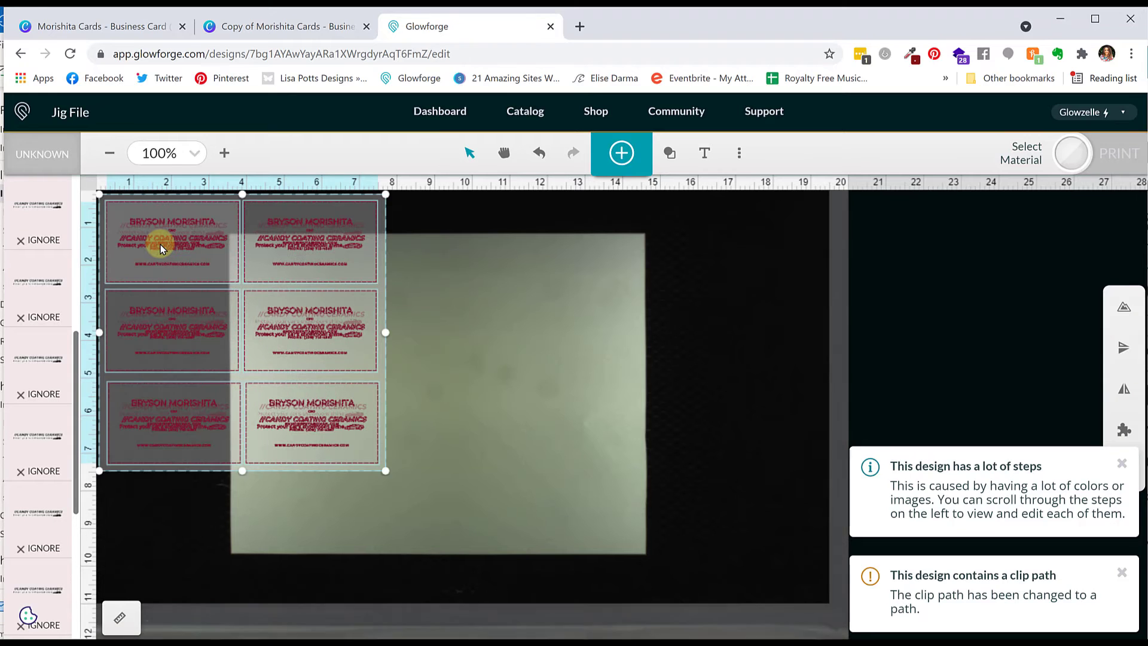
drag(160, 245, 347, 303)
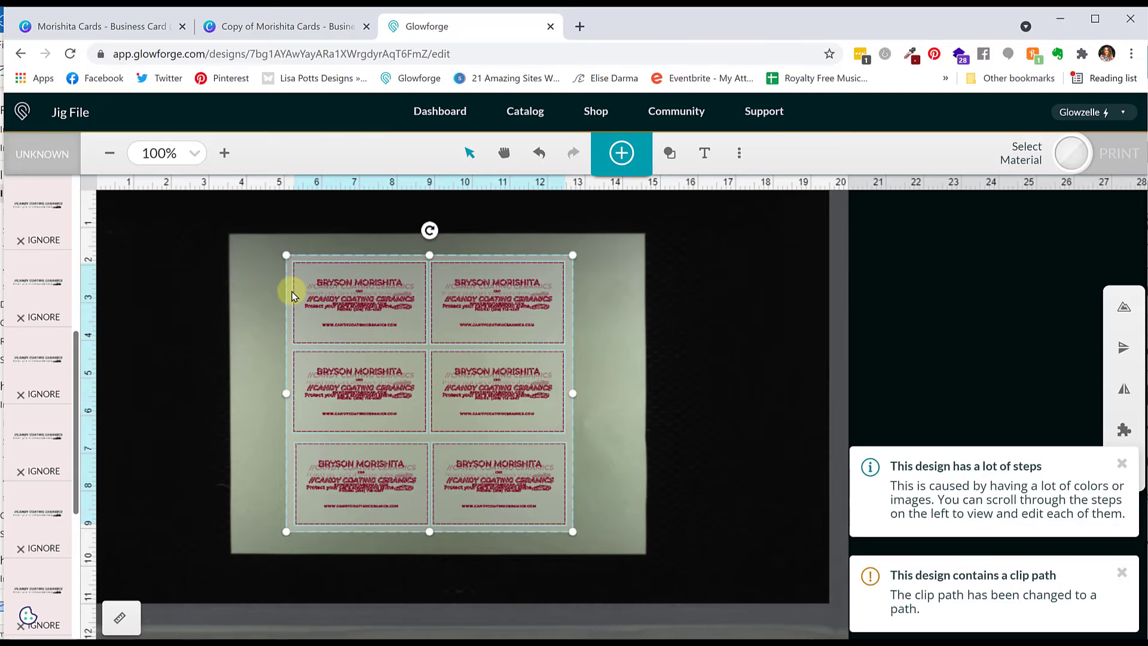
Move the combined step with the cards' name and contact text to the start of the step list.
click(48, 317)
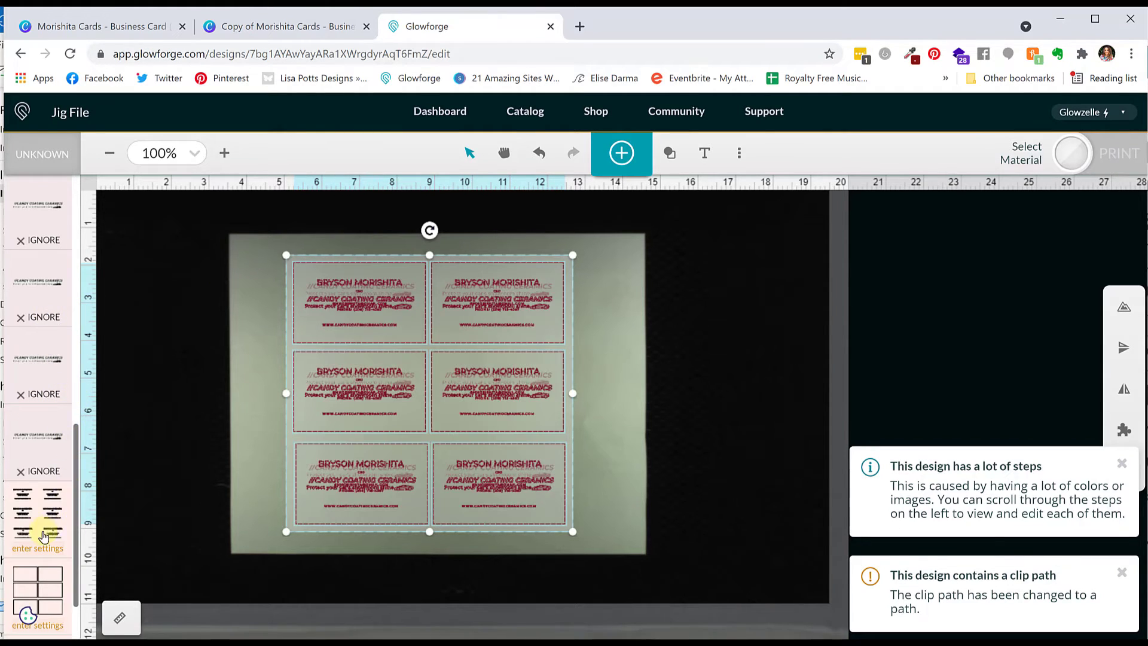
click(34, 289)
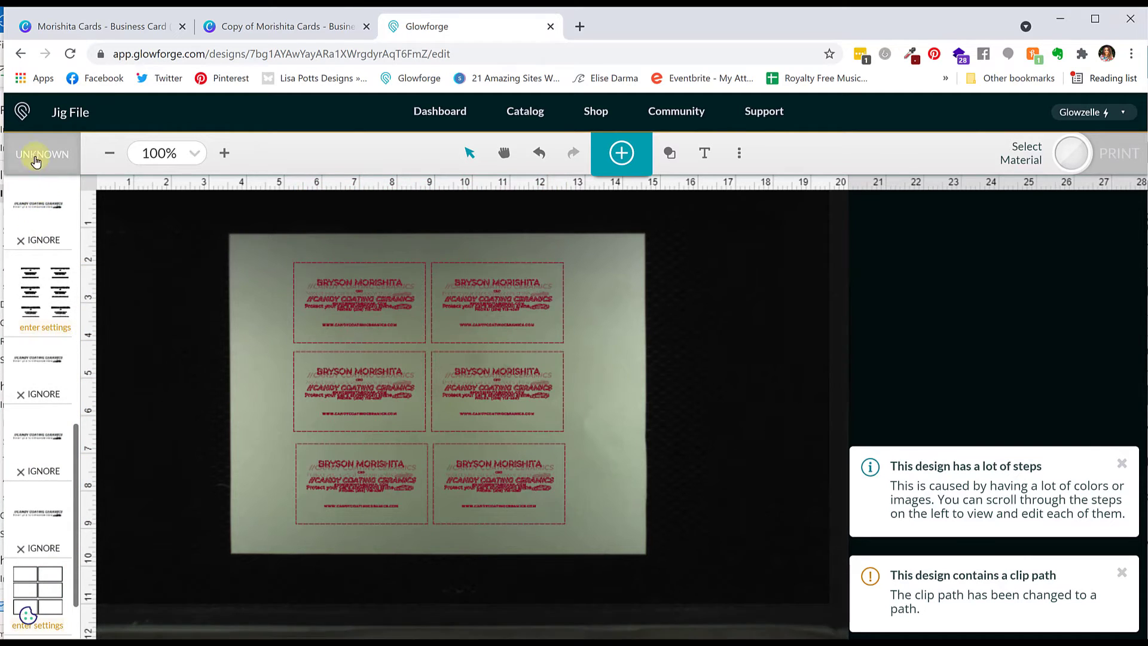
scroll(36, 187, up, 1)
scroll(32, 179, down, 2)
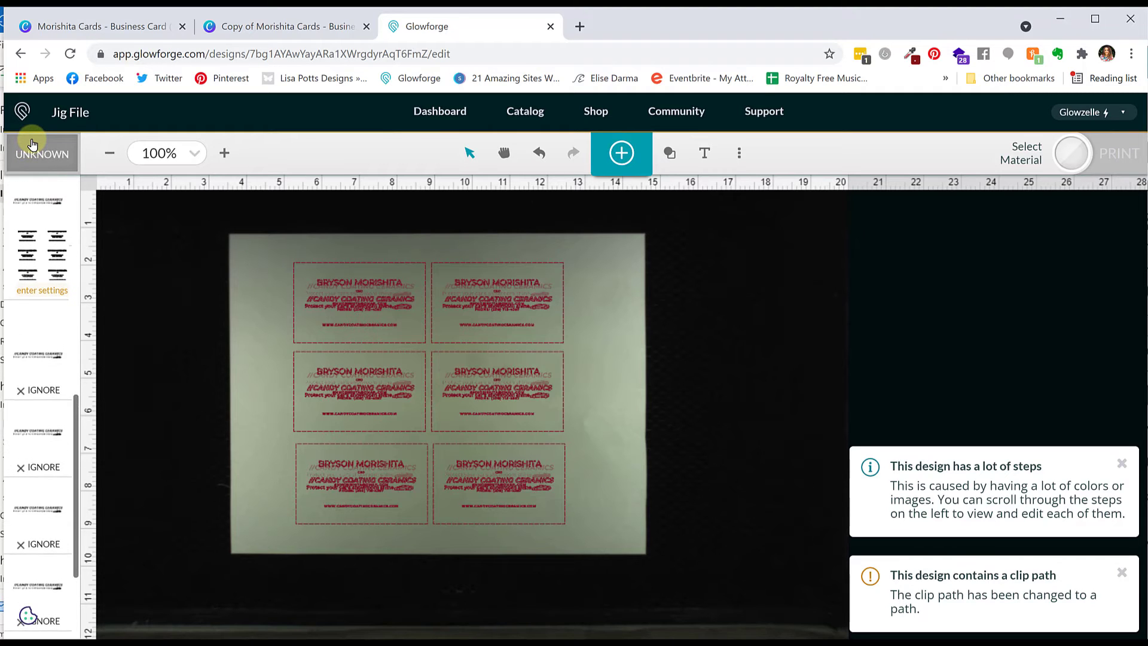
mouse_move(33, 146)
mouse_down()
mouse_move(31, 271)
mouse_move(41, 54)
mouse_move(52, 186)
mouse_move(43, 164)
mouse_up()
Set the remaining single-logo steps that still need settings to Ignore.
click(26, 293)
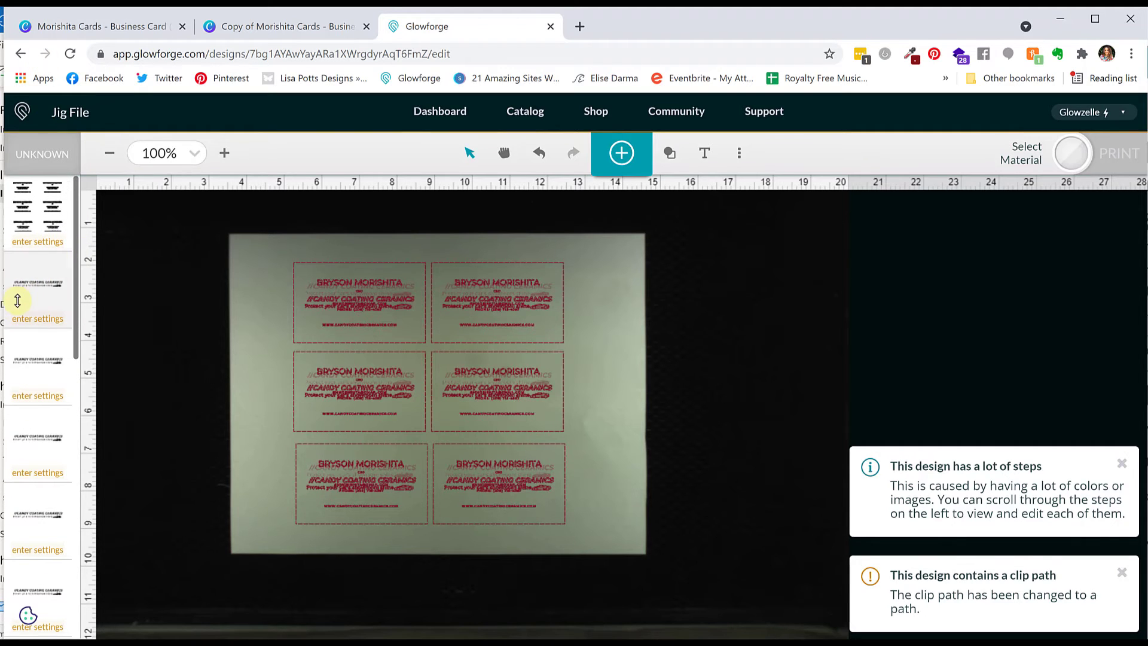
click(288, 215)
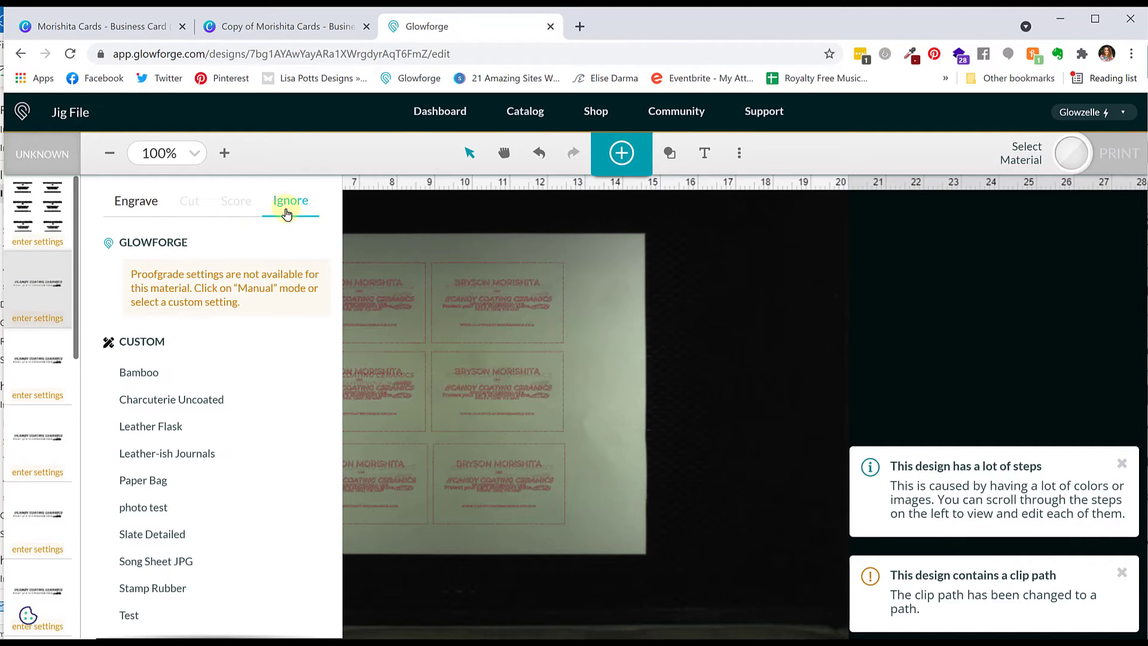
click(46, 371)
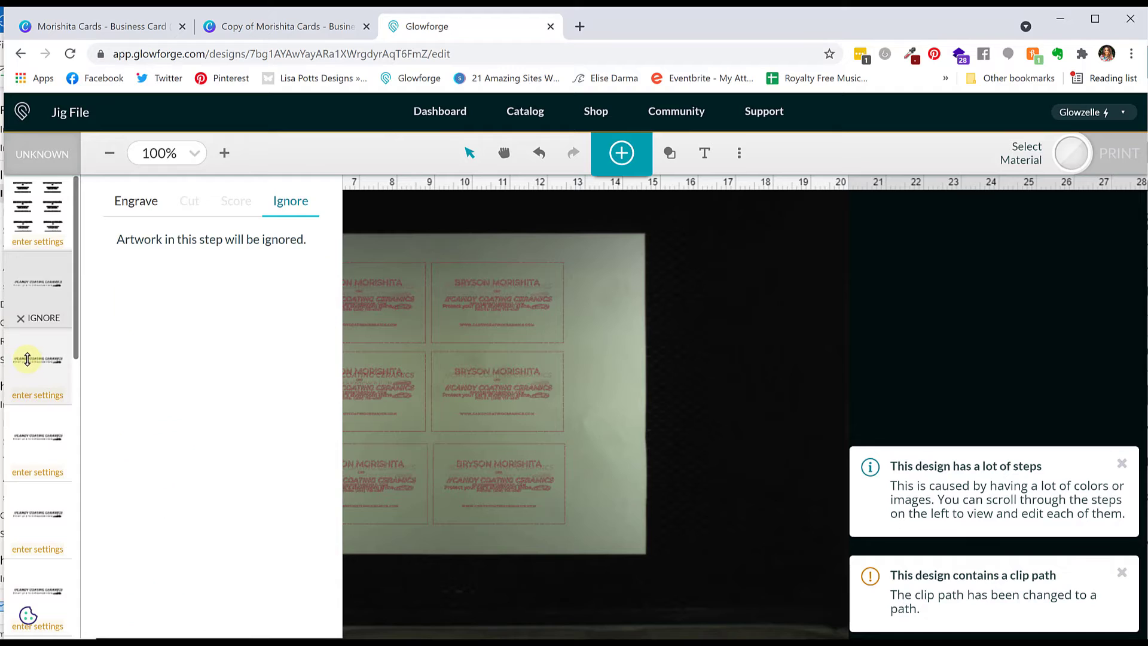
click(30, 425)
click(291, 207)
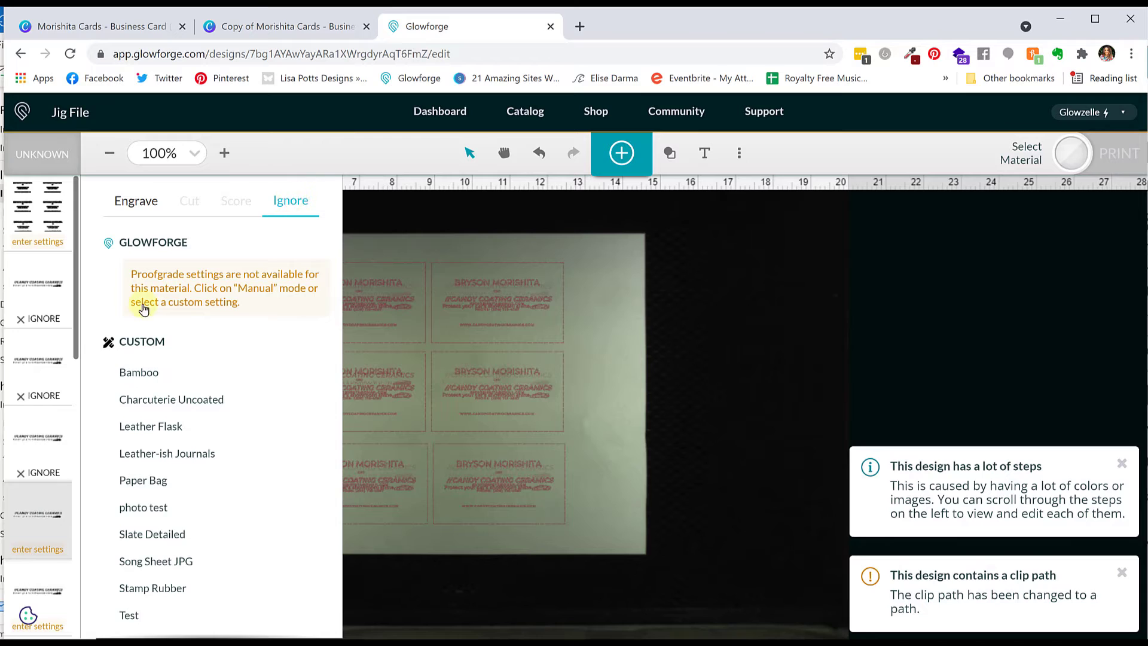
drag(75, 325, 70, 383)
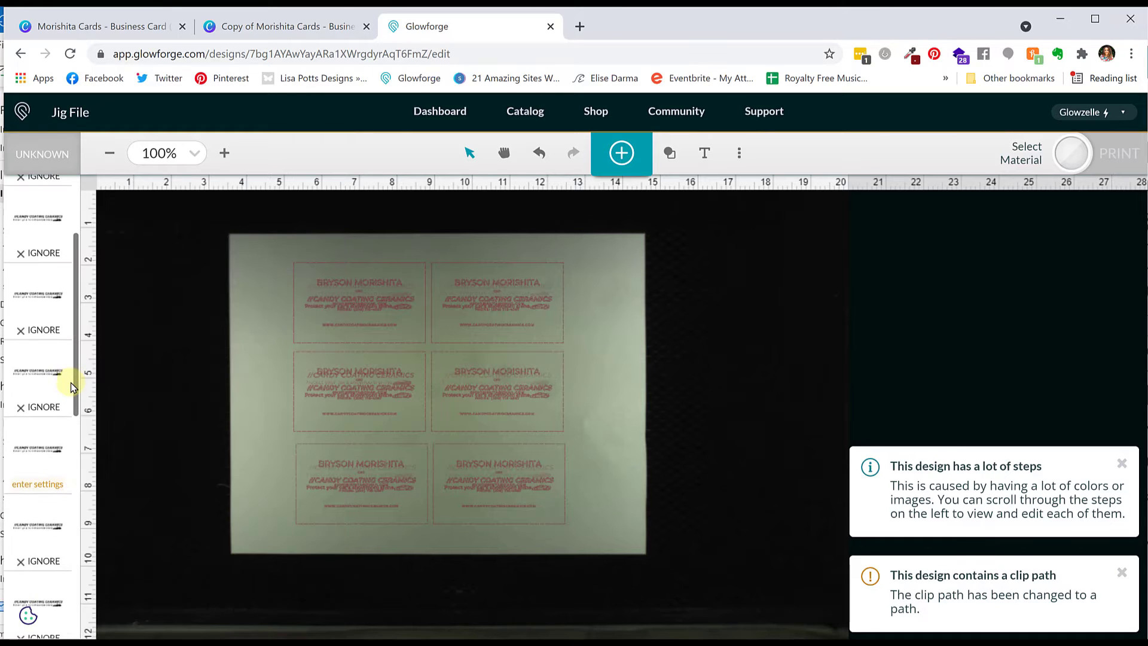
click(37, 442)
click(293, 208)
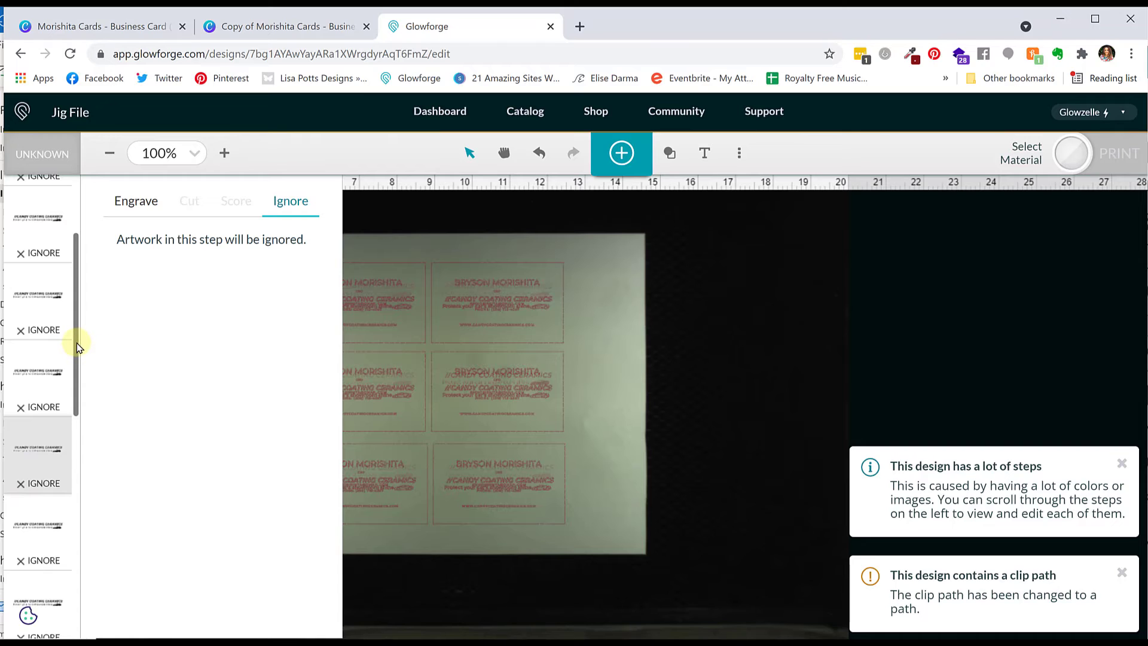
Reorder the step list so the card outlines come first, the contact text second and the combined company logo step third.
drag(77, 345, 82, 604)
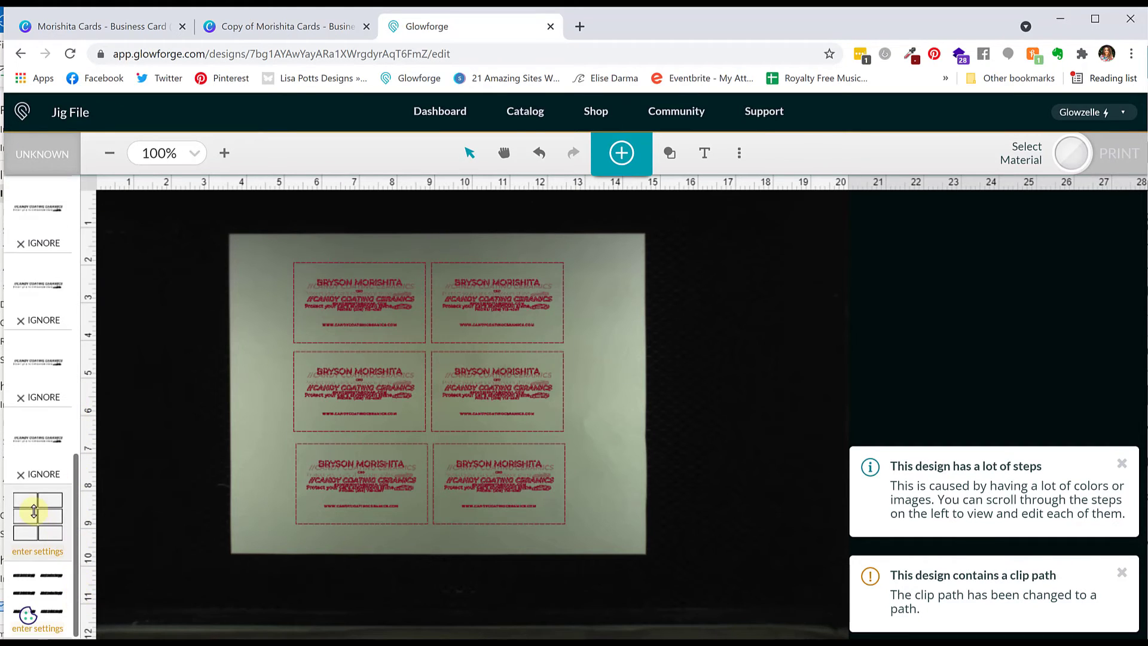
drag(42, 357, 36, 133)
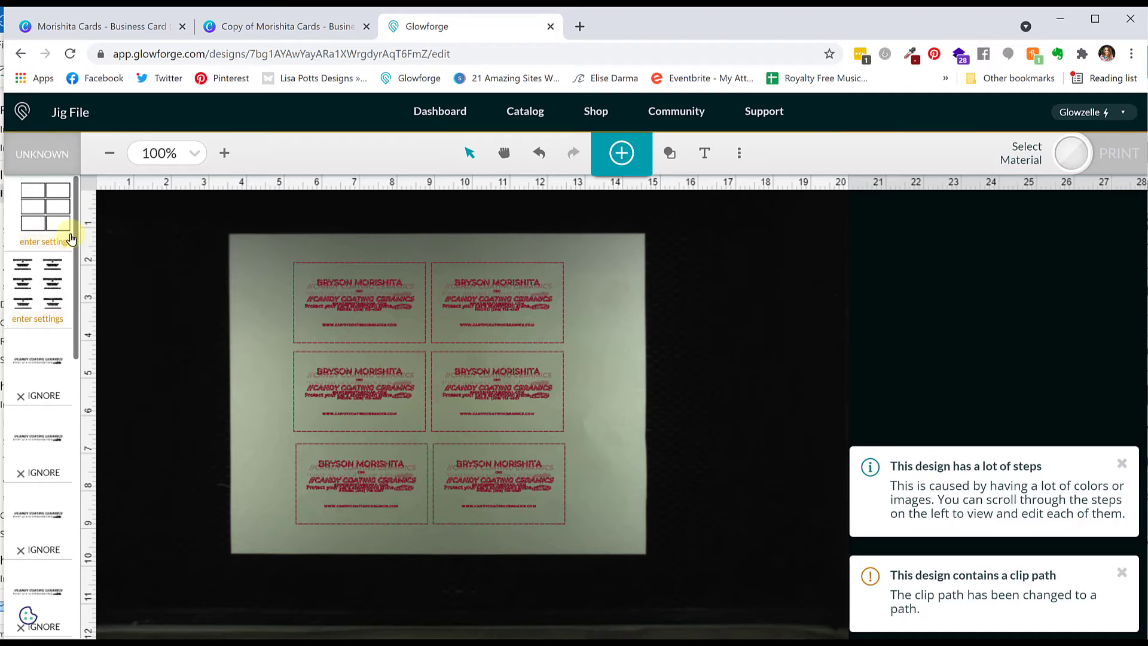
drag(76, 230, 79, 631)
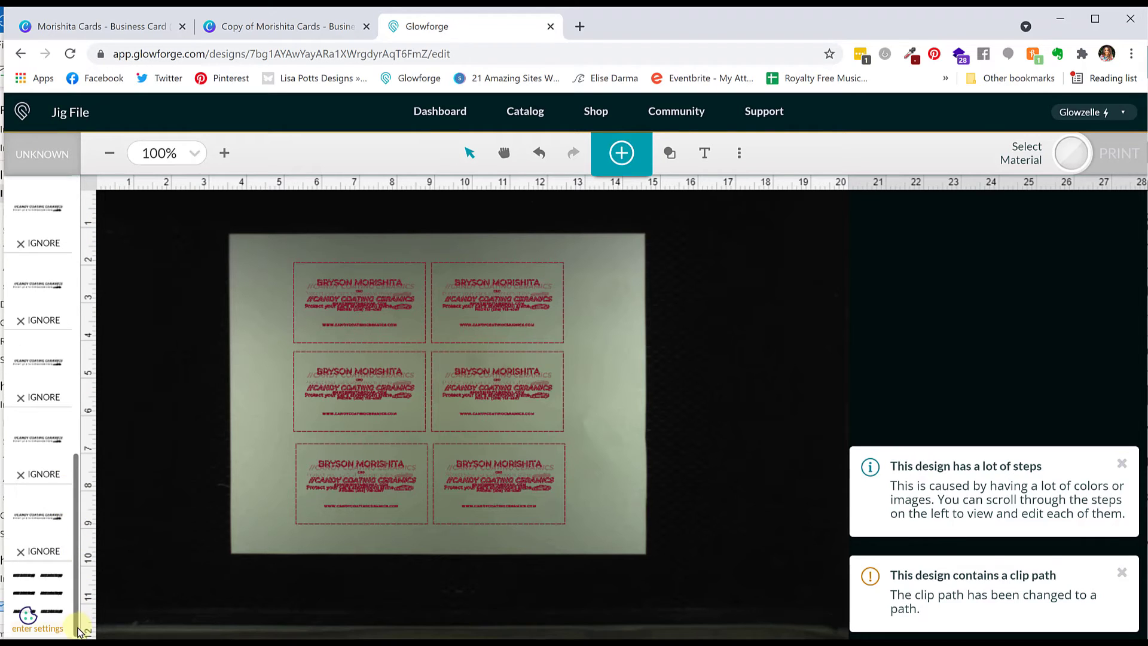
drag(44, 383, 37, 249)
Set the card outlines step and the contact text step to Ignore.
click(39, 207)
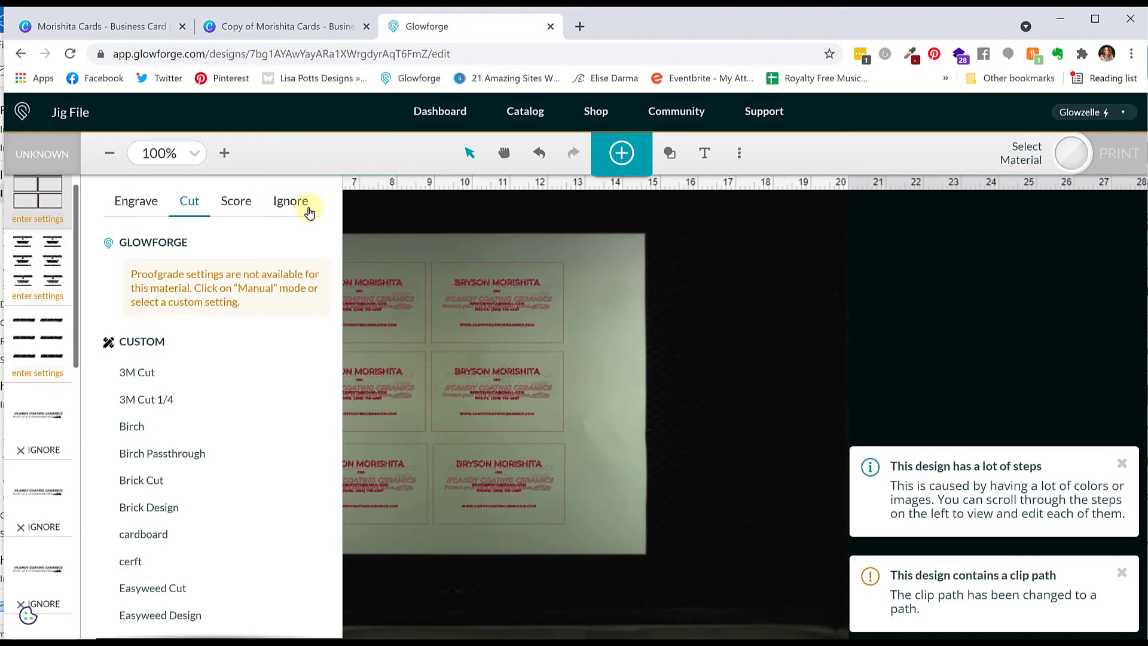
click(290, 202)
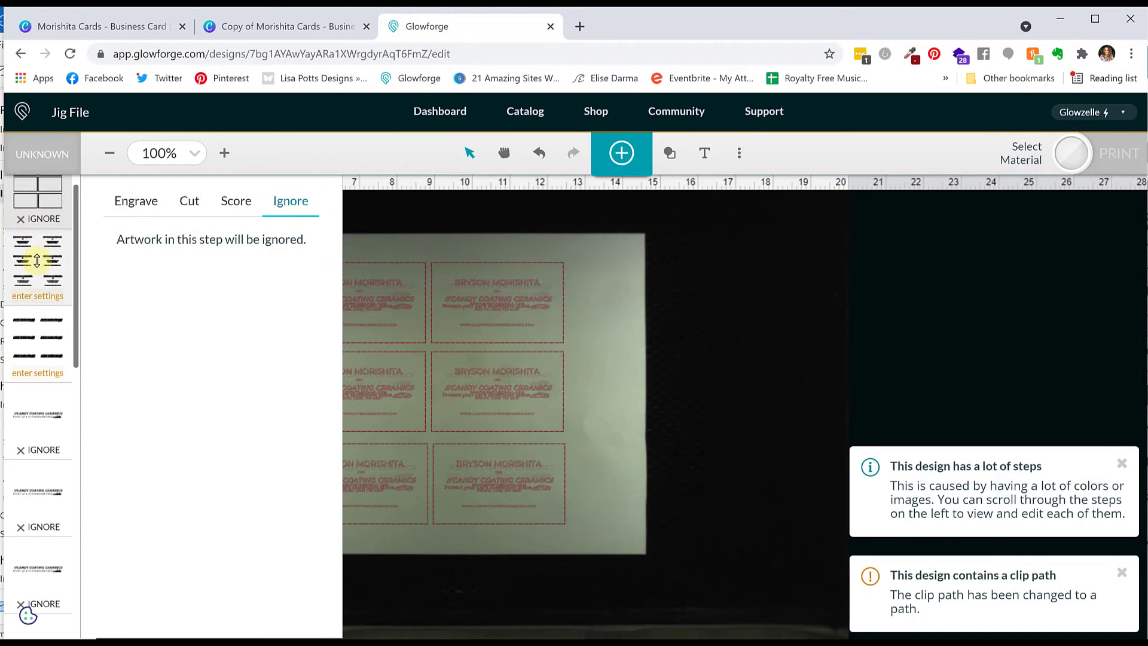
click(37, 261)
click(290, 201)
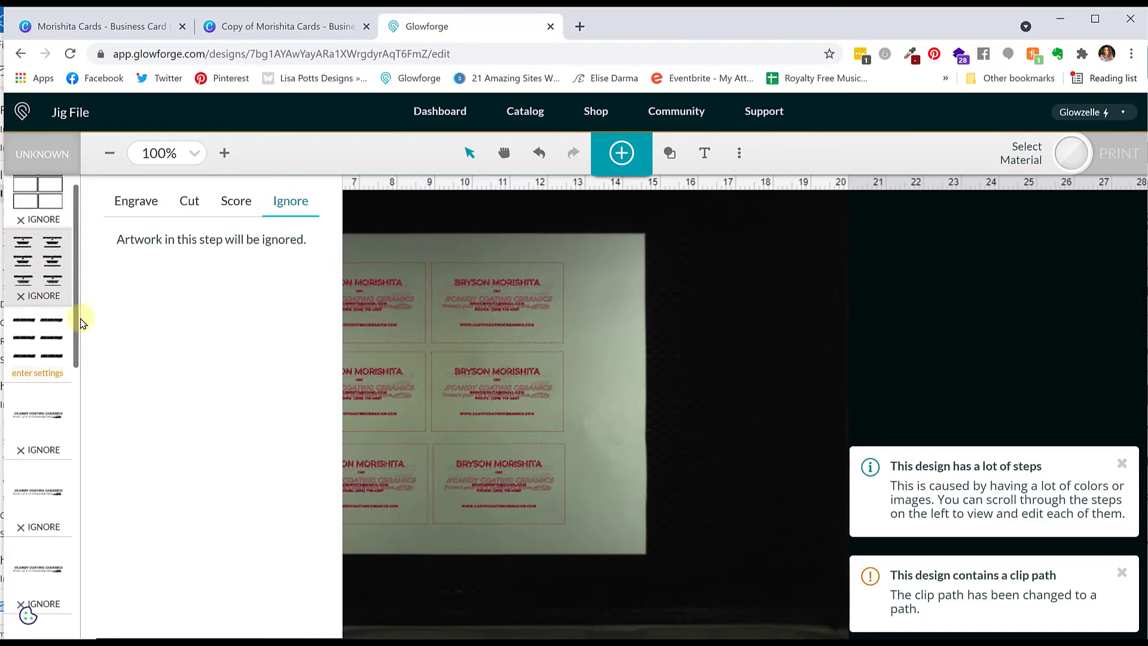
Set the combined company logo and tagline step to Ignore.
click(29, 332)
click(136, 201)
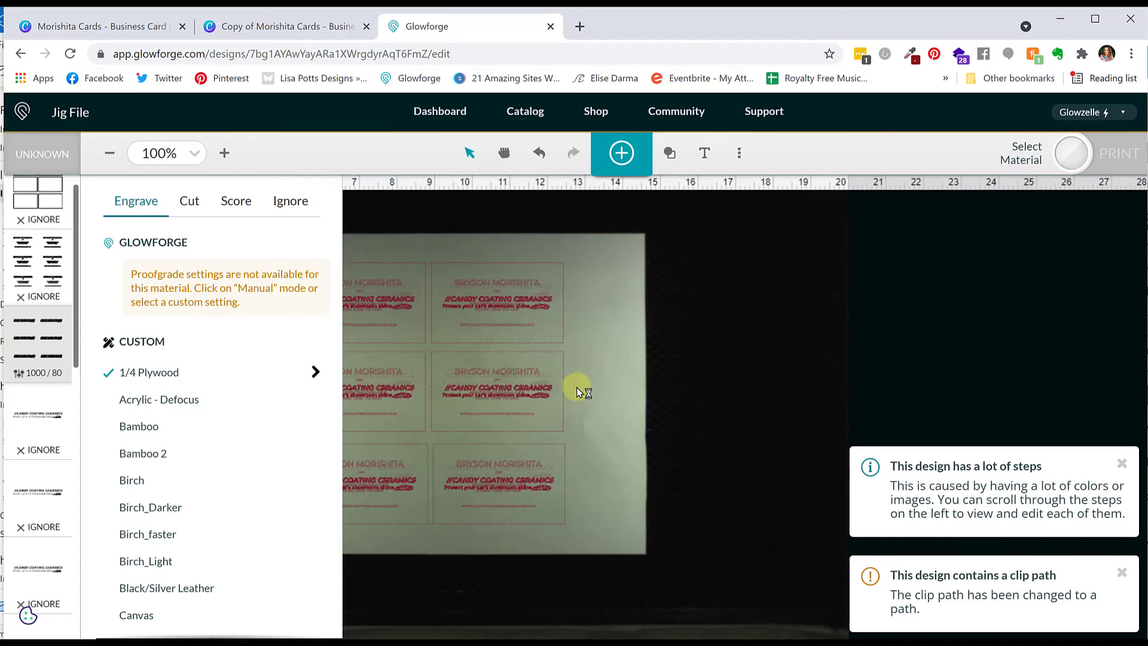
click(503, 389)
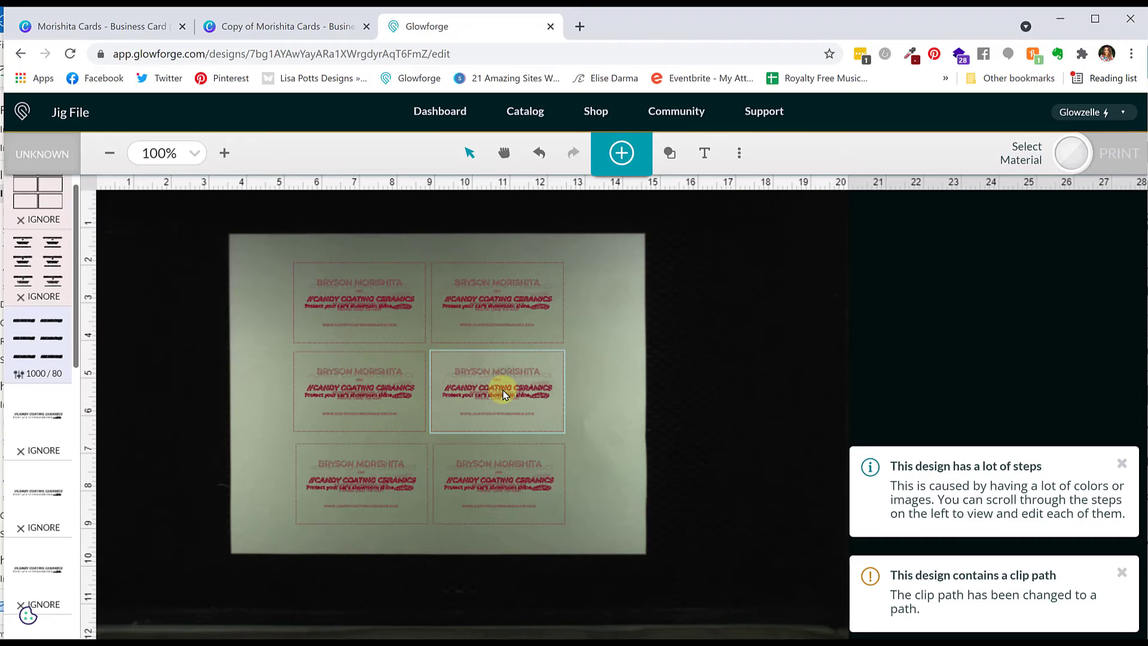
click(24, 344)
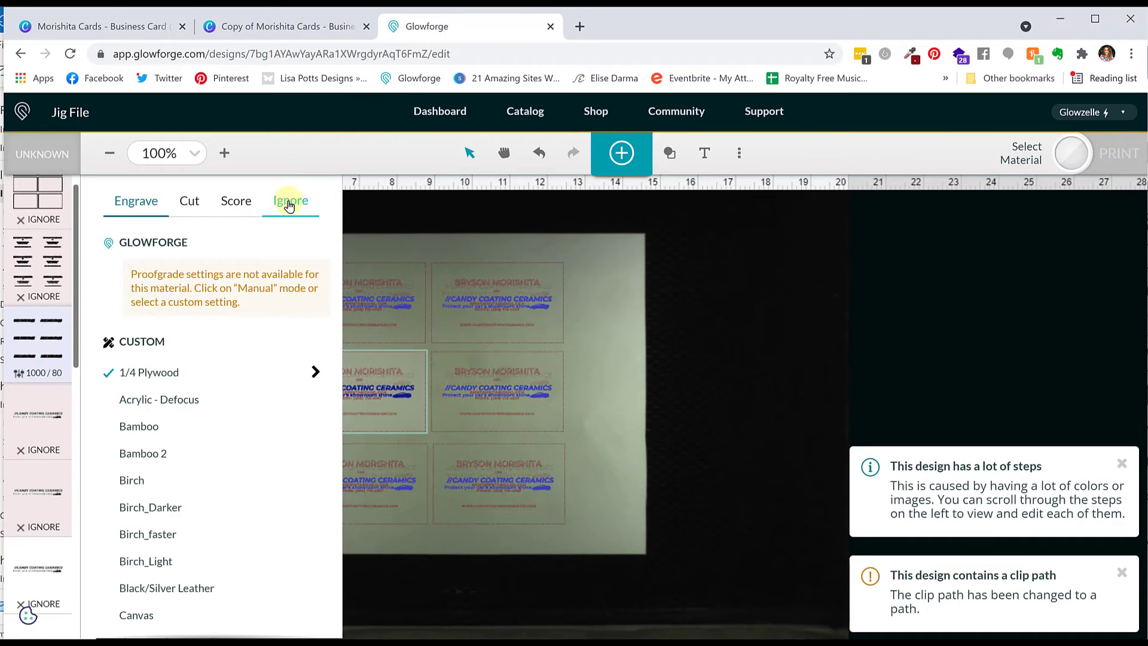
click(289, 203)
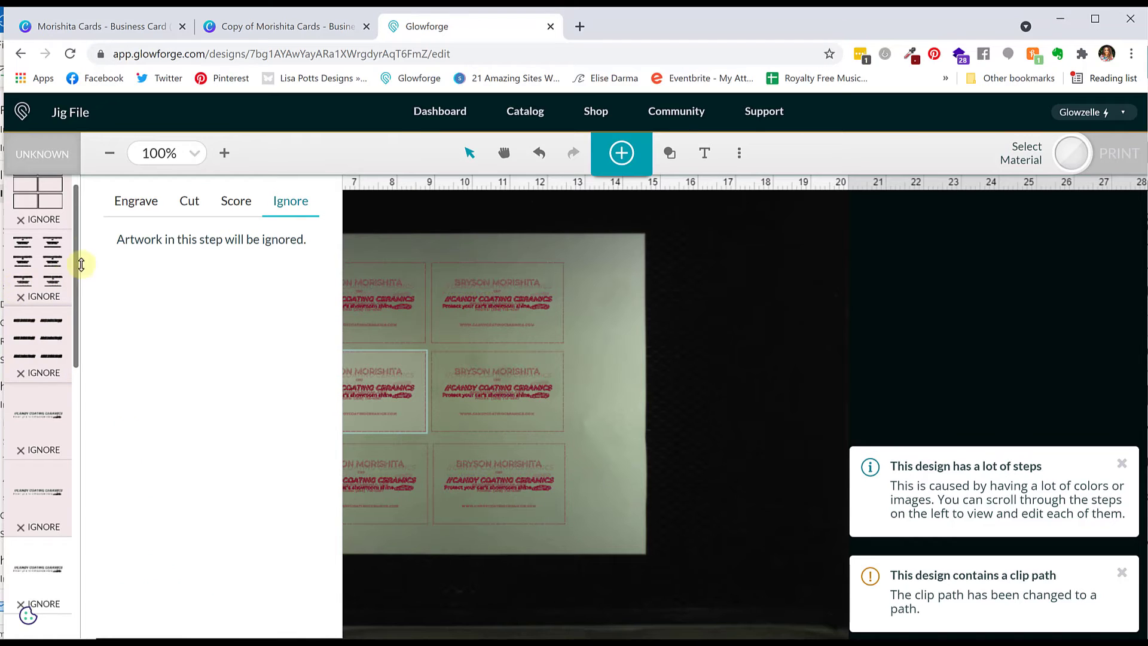
Dismiss both design notices and set the material to 20 lb Copy Paper.
click(1120, 464)
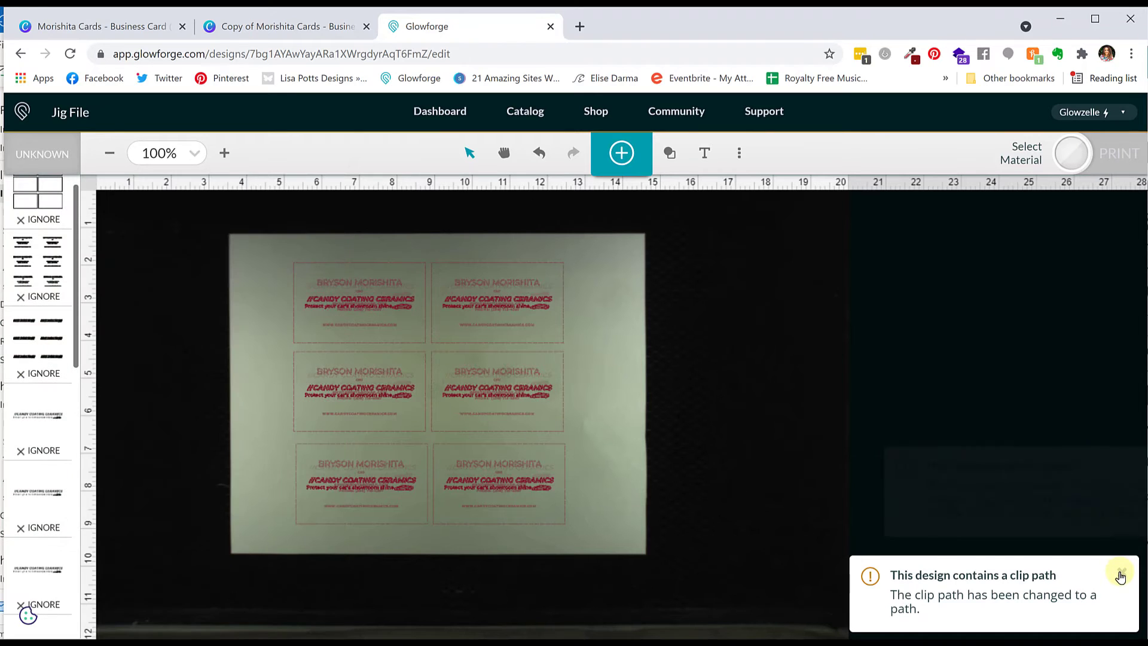
click(1120, 572)
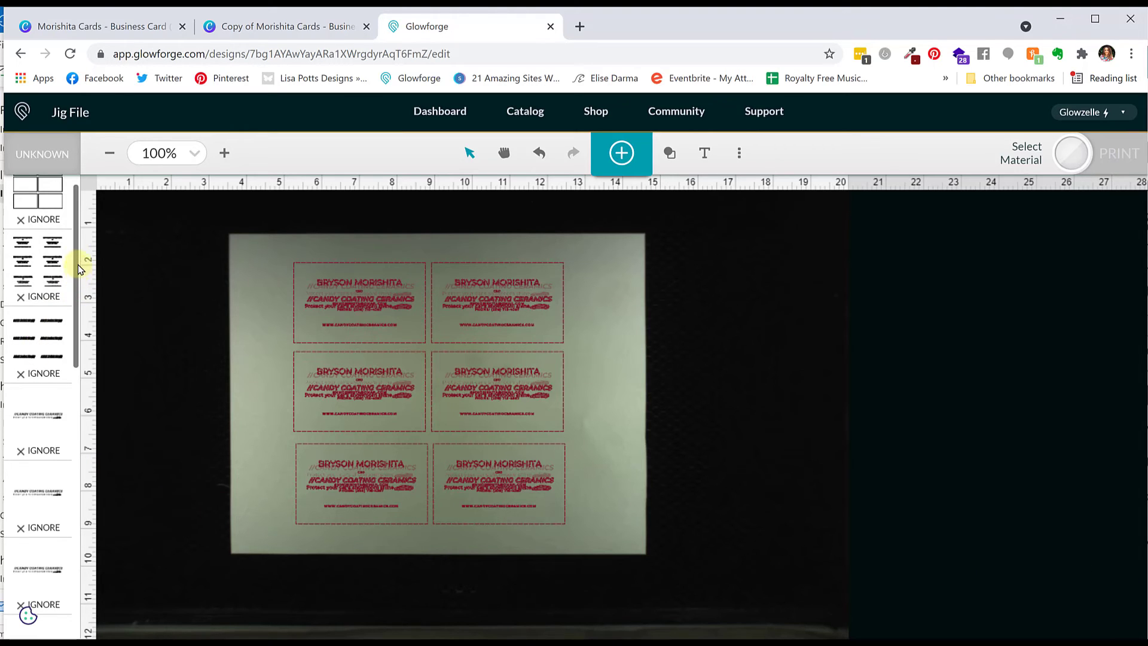
scroll(78, 218, up, 1)
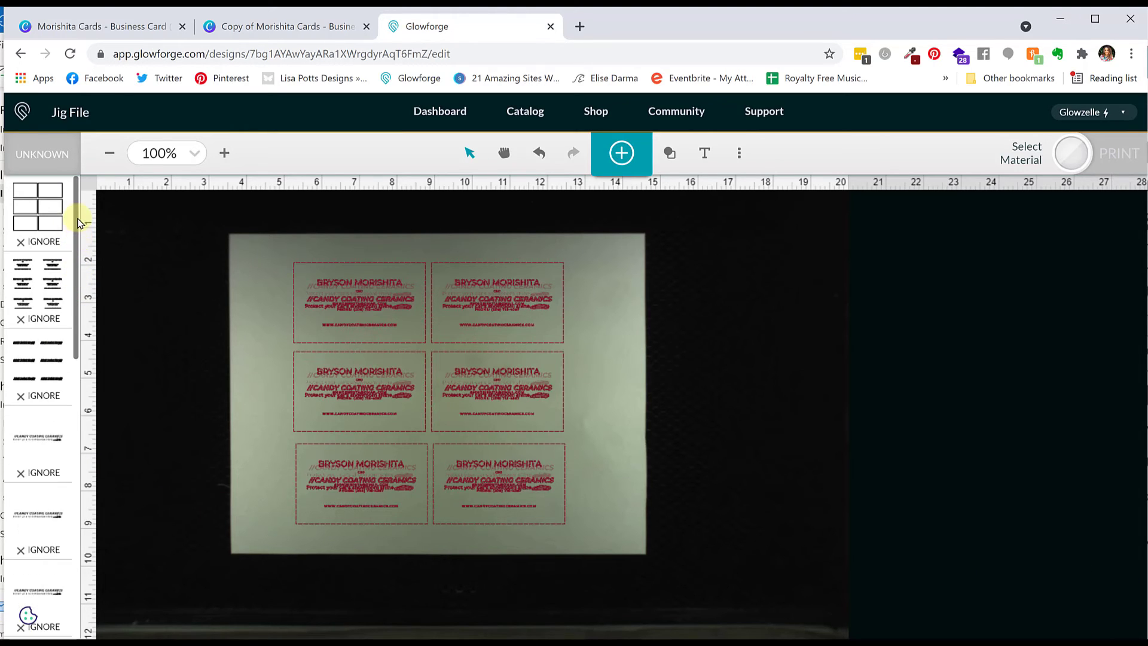
click(27, 154)
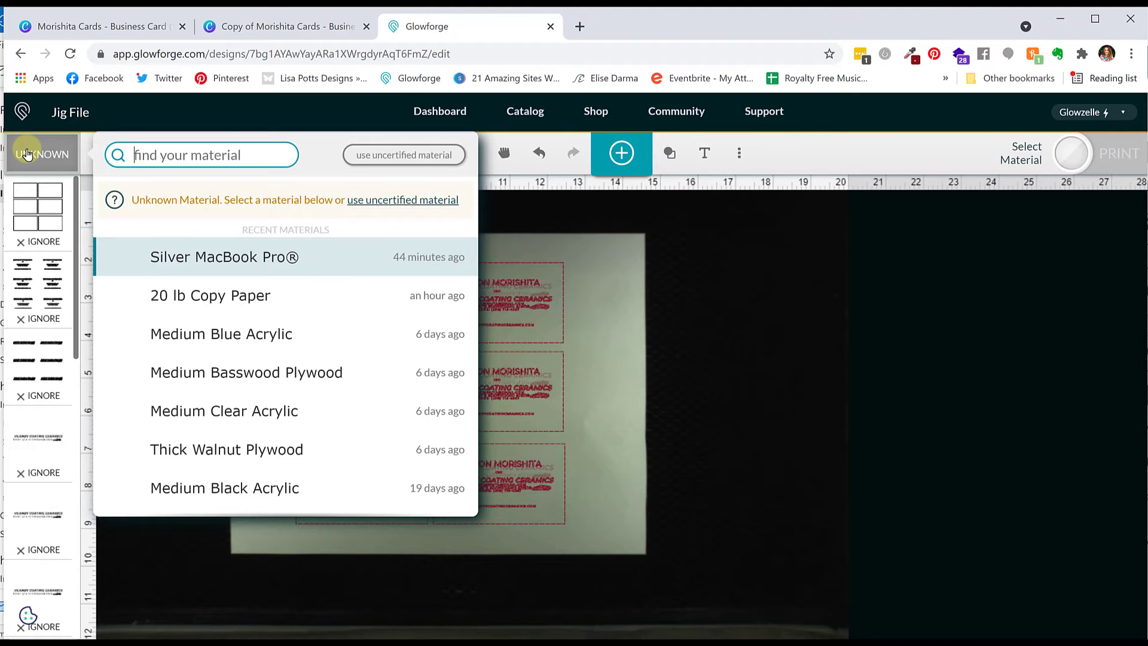
click(188, 304)
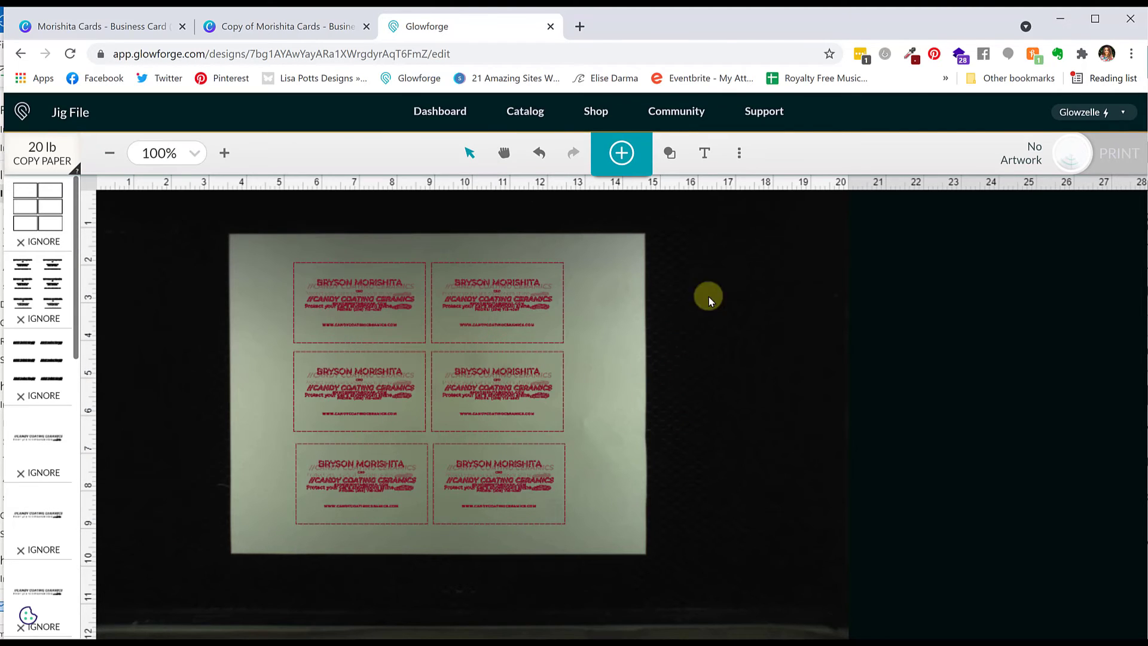
Set the card outlines step to Proofgrade Cut and start printing the jig.
click(37, 219)
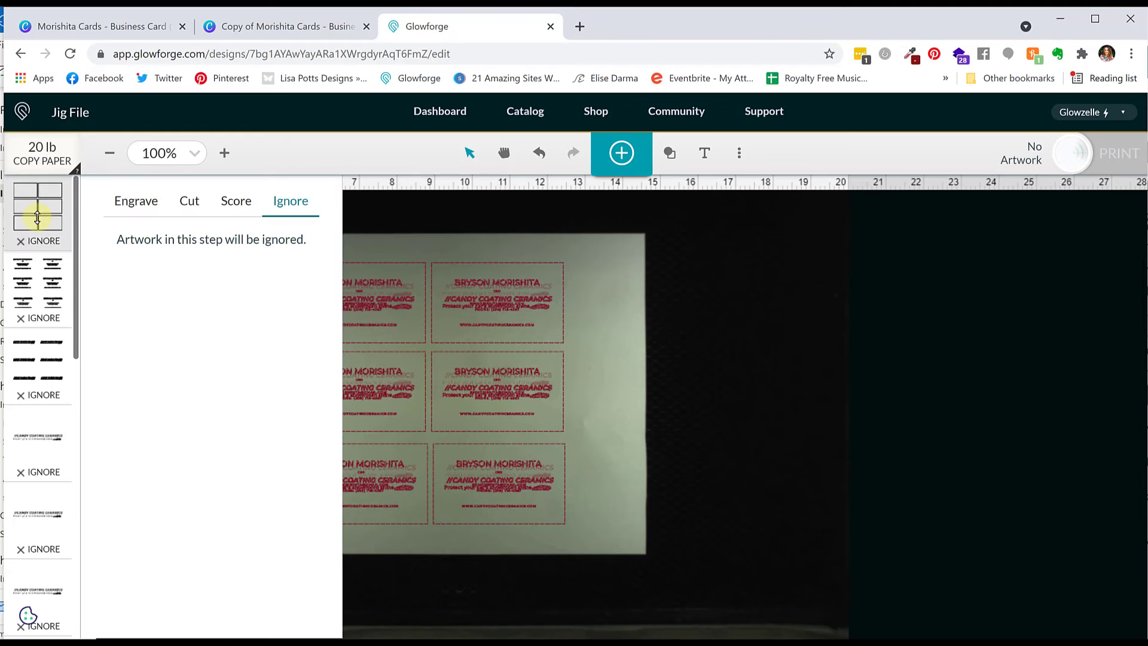
click(188, 203)
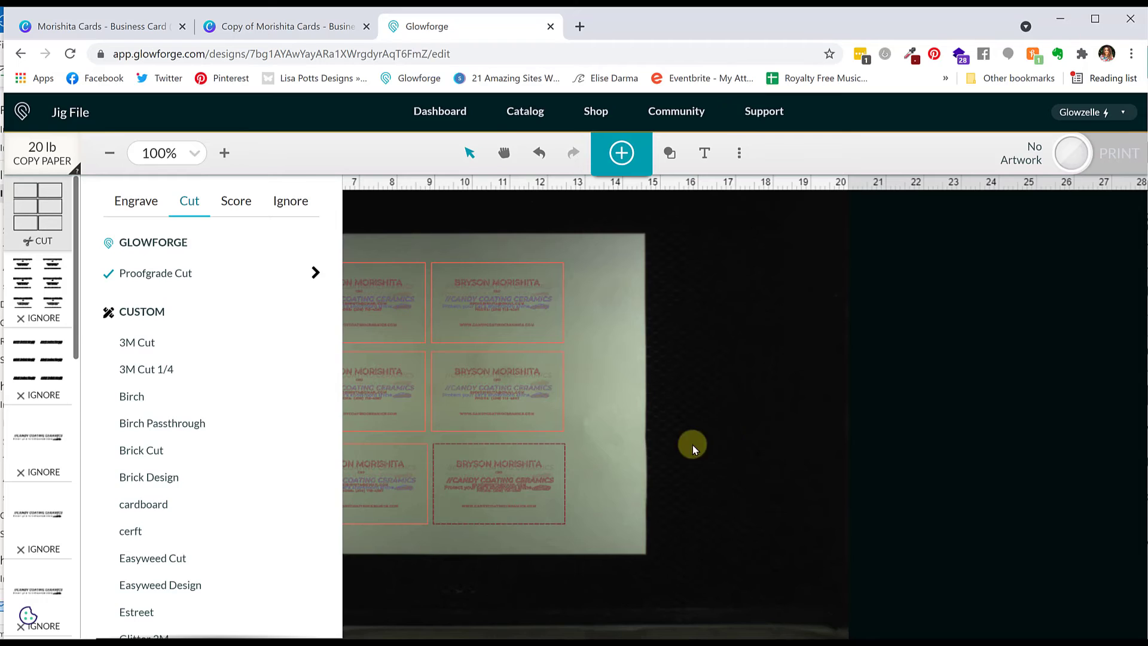
click(47, 222)
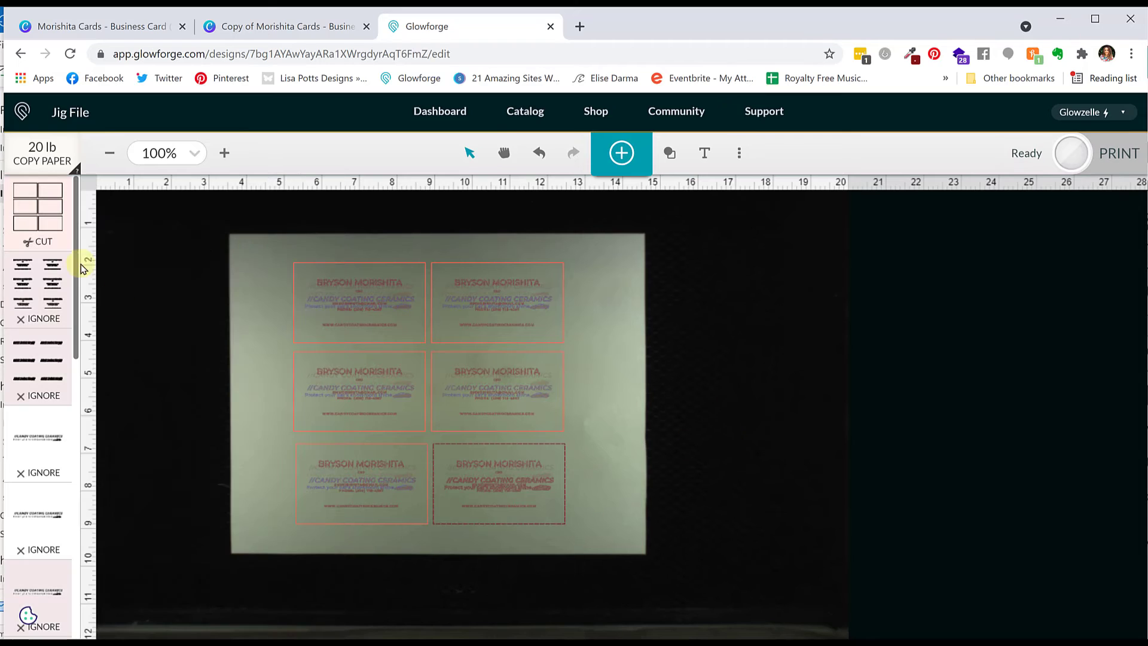
click(1112, 159)
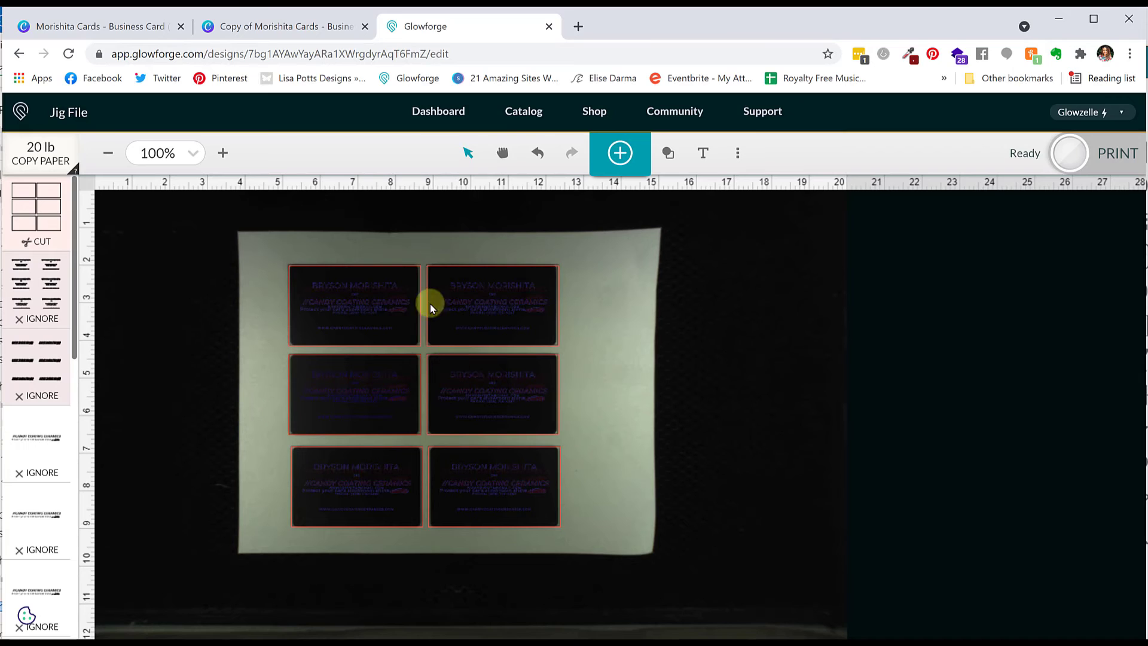
Change the material to an uncertified one with a thickness of 0.08 in.
click(54, 161)
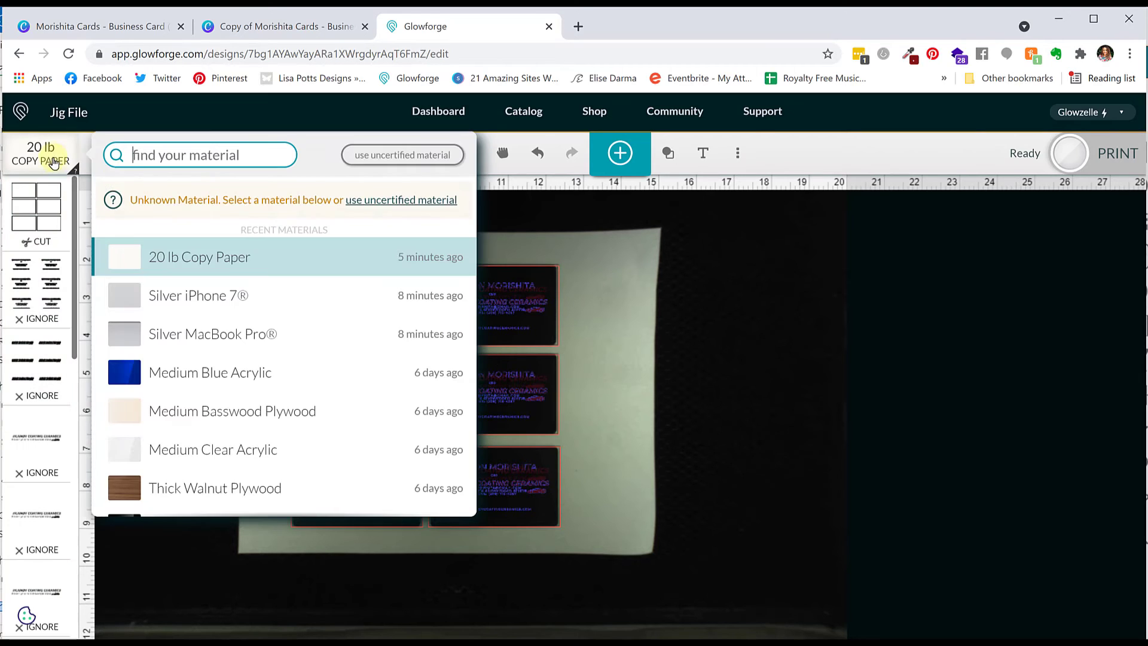
click(389, 156)
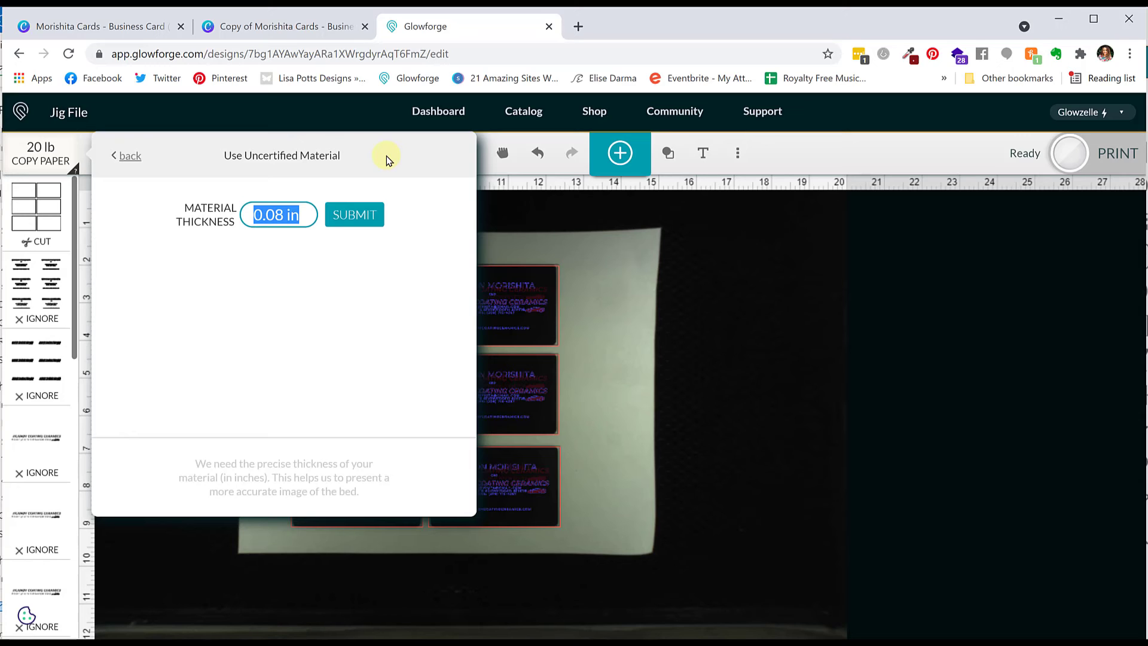
click(350, 215)
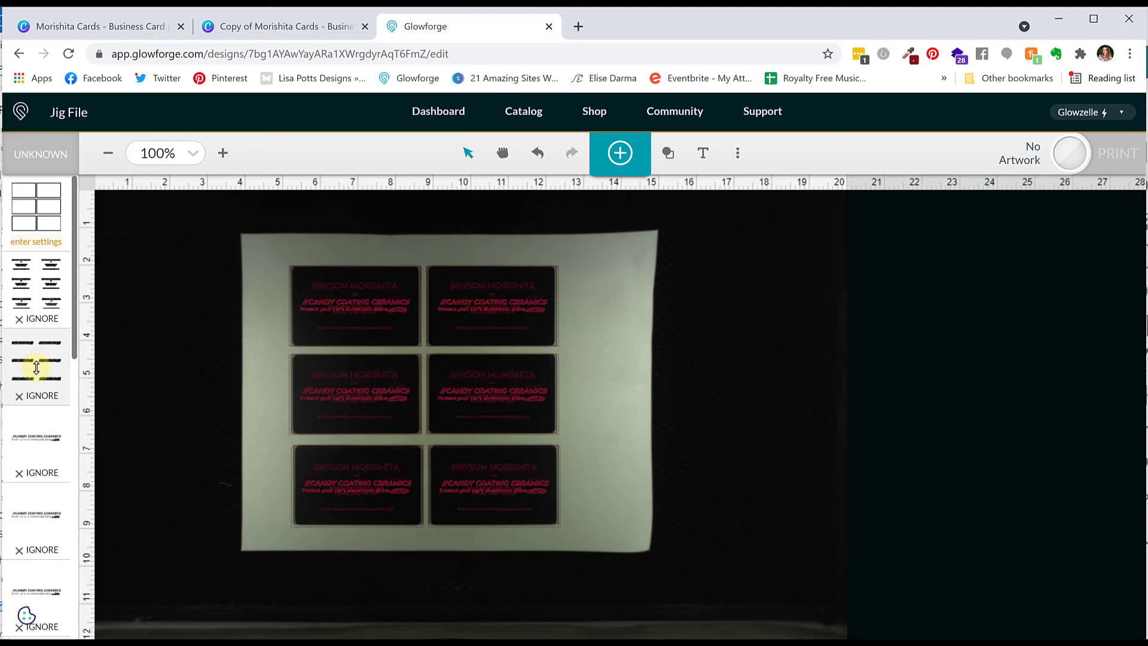
Set the combined logo and tagline step to engrave with the custom Metal Biz Cards setting and check its speed, power and lines per inch.
click(37, 368)
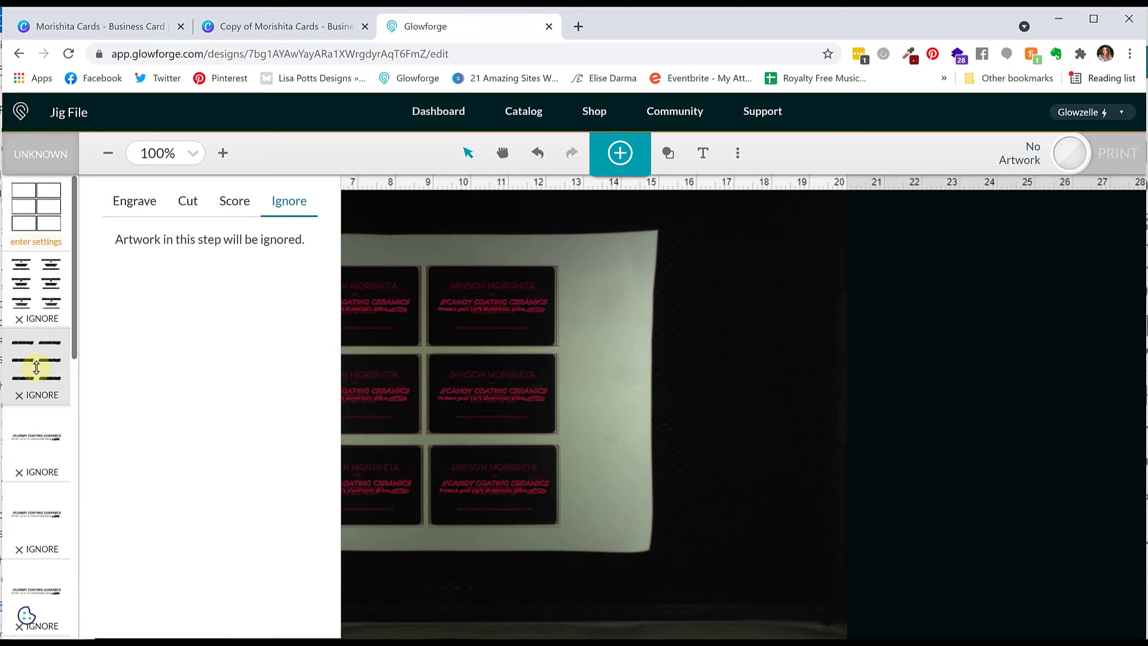
click(134, 203)
scroll(190, 394, down, 10)
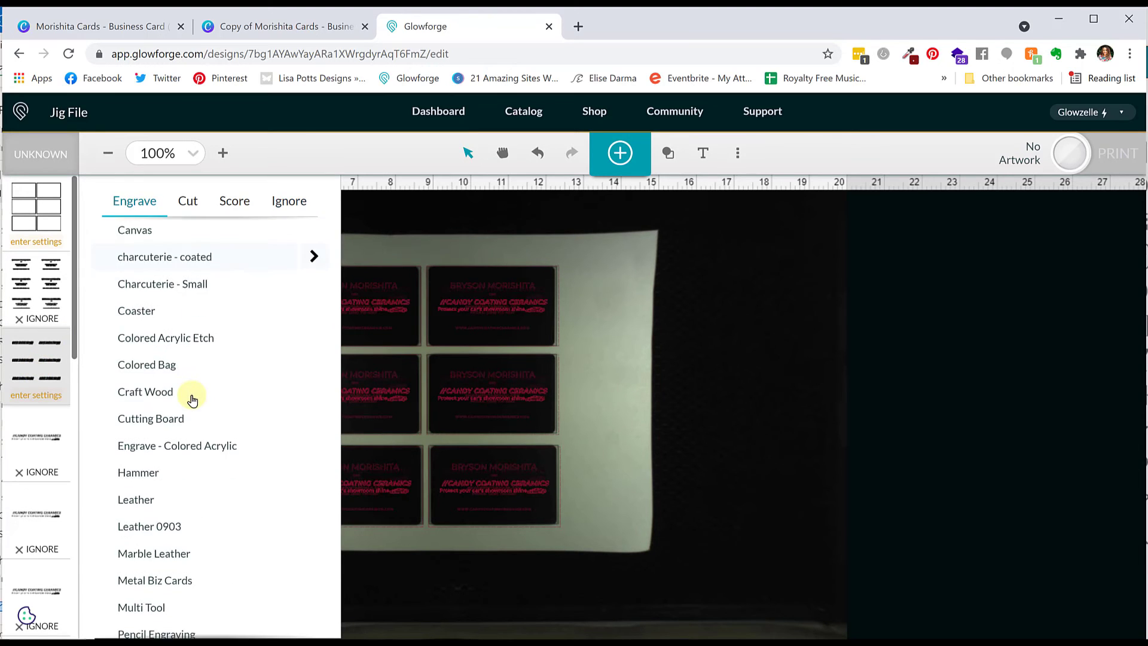
scroll(191, 399, down, 2)
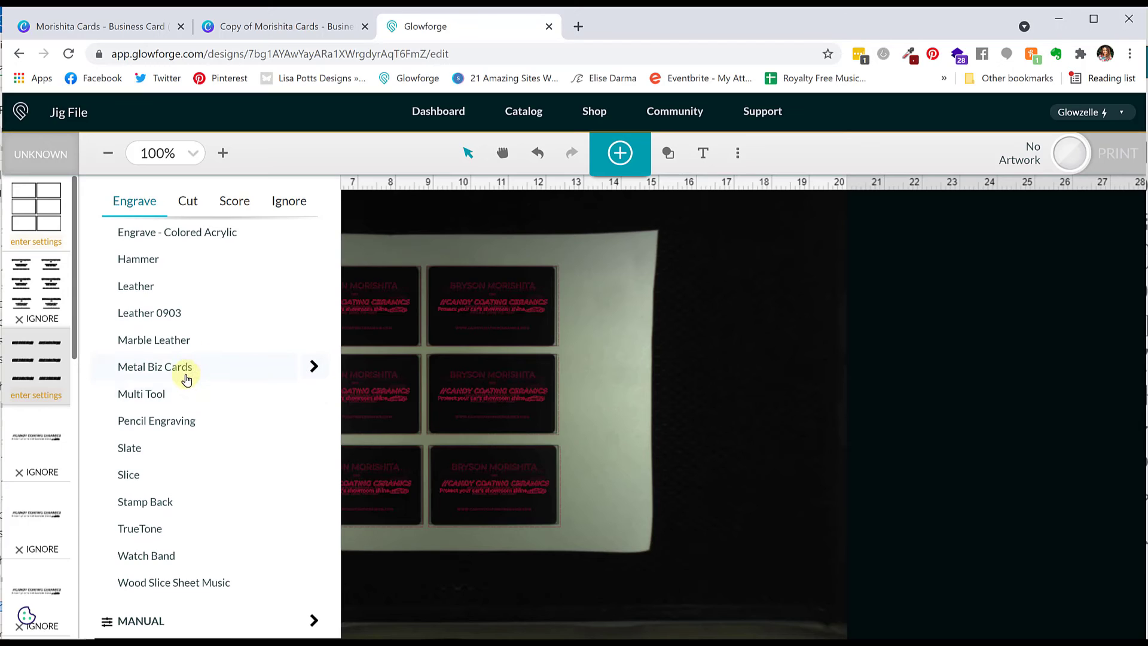
click(187, 373)
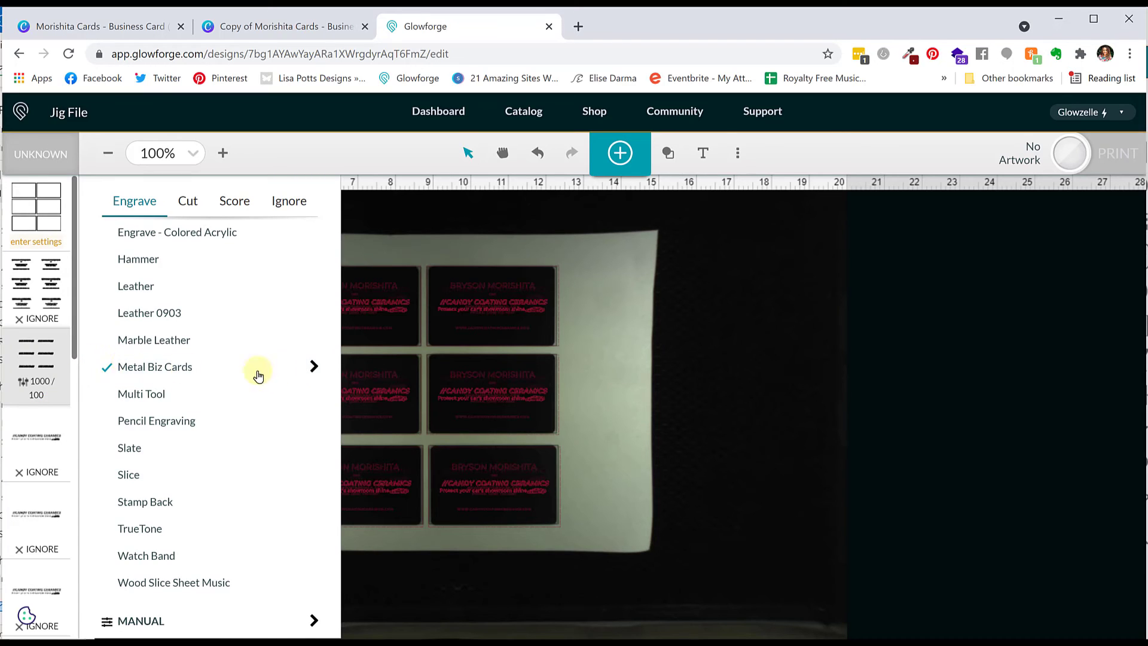
click(311, 369)
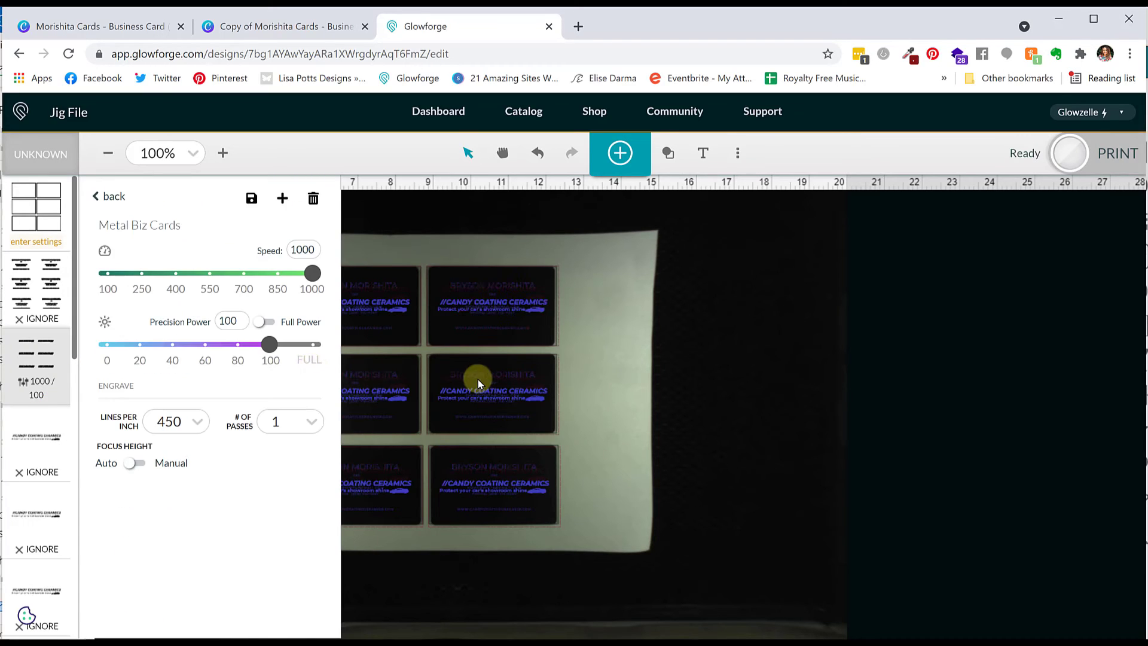
click(457, 379)
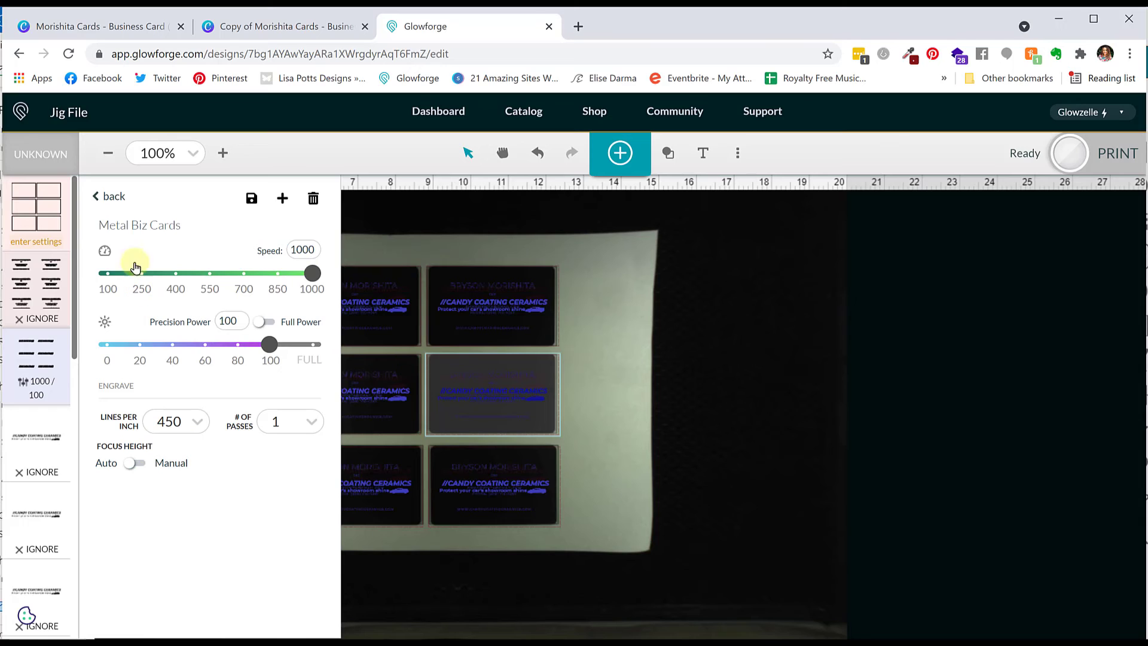
click(109, 199)
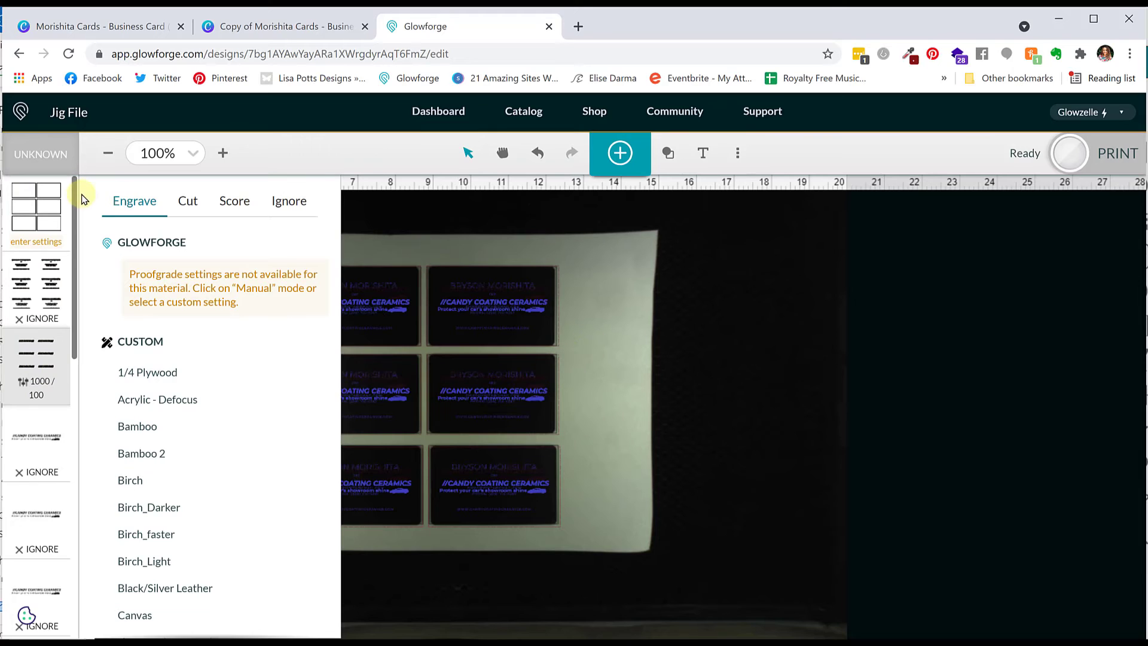
click(461, 352)
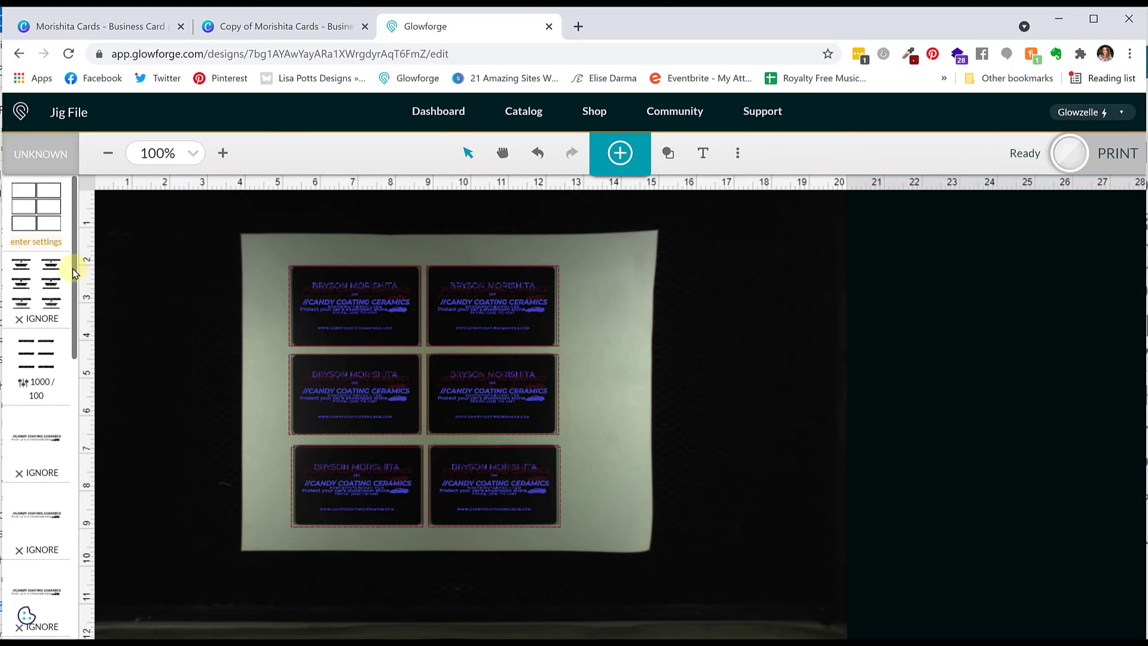
Look through the remaining artwork steps and set the card outlines step to Ignore.
drag(73, 268, 77, 605)
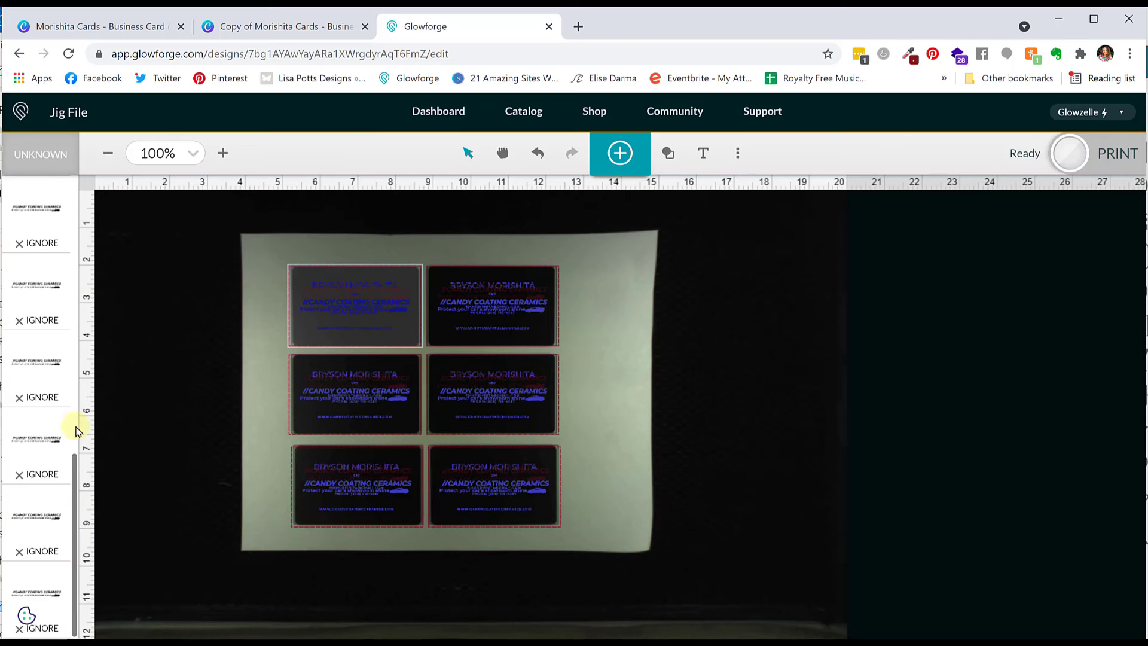
drag(77, 431, 72, 204)
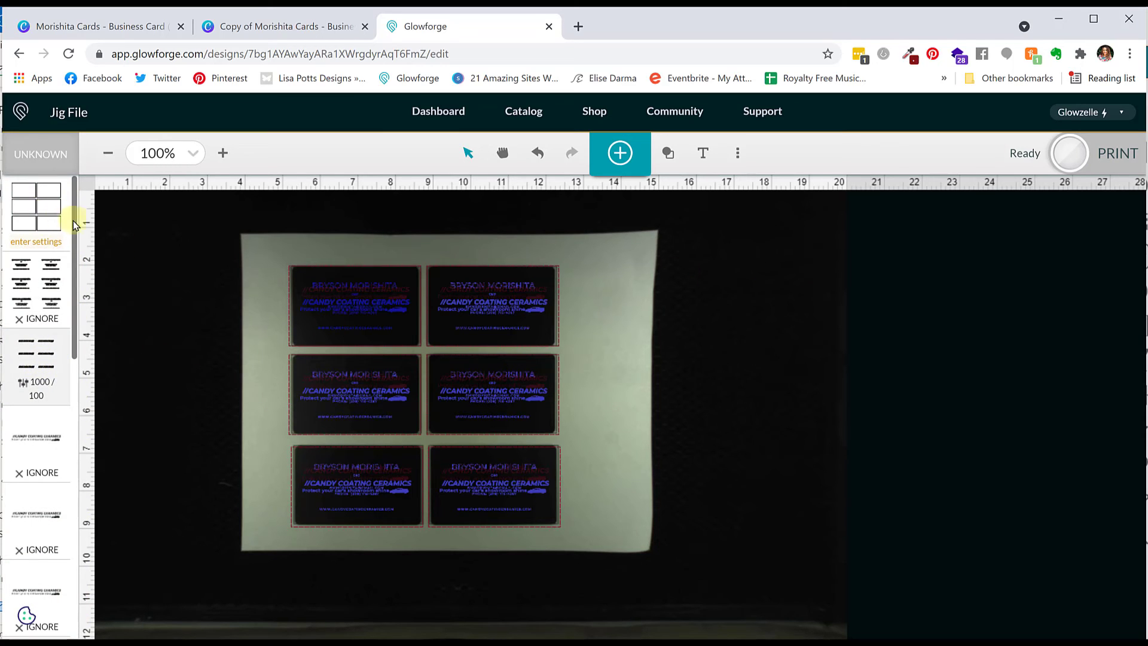
click(43, 208)
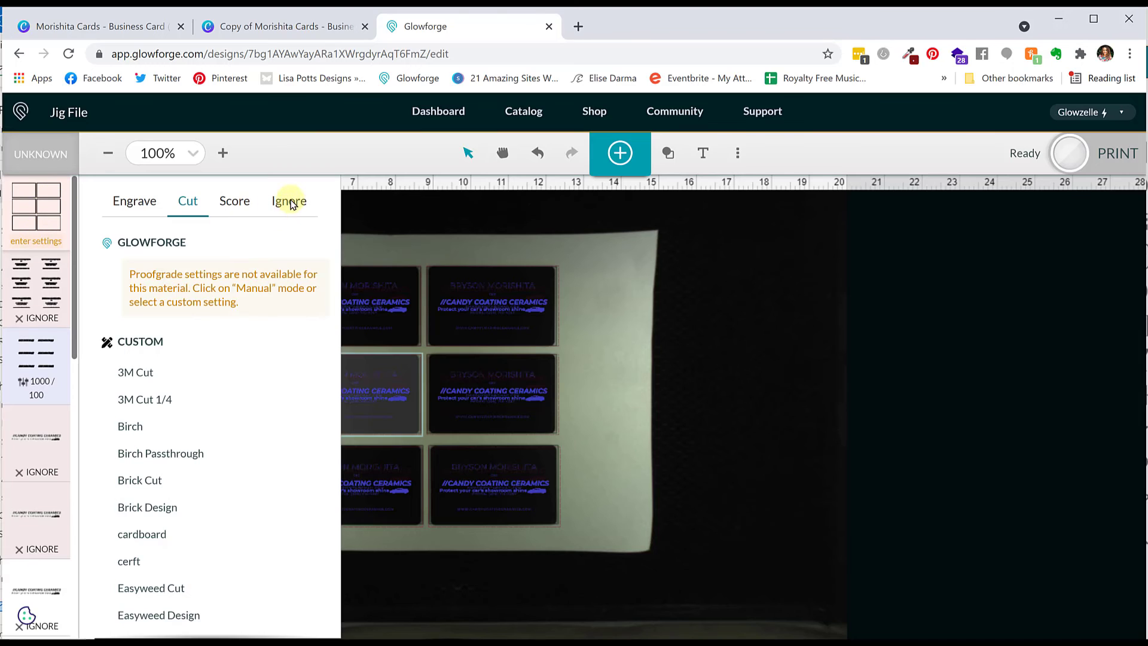
click(289, 202)
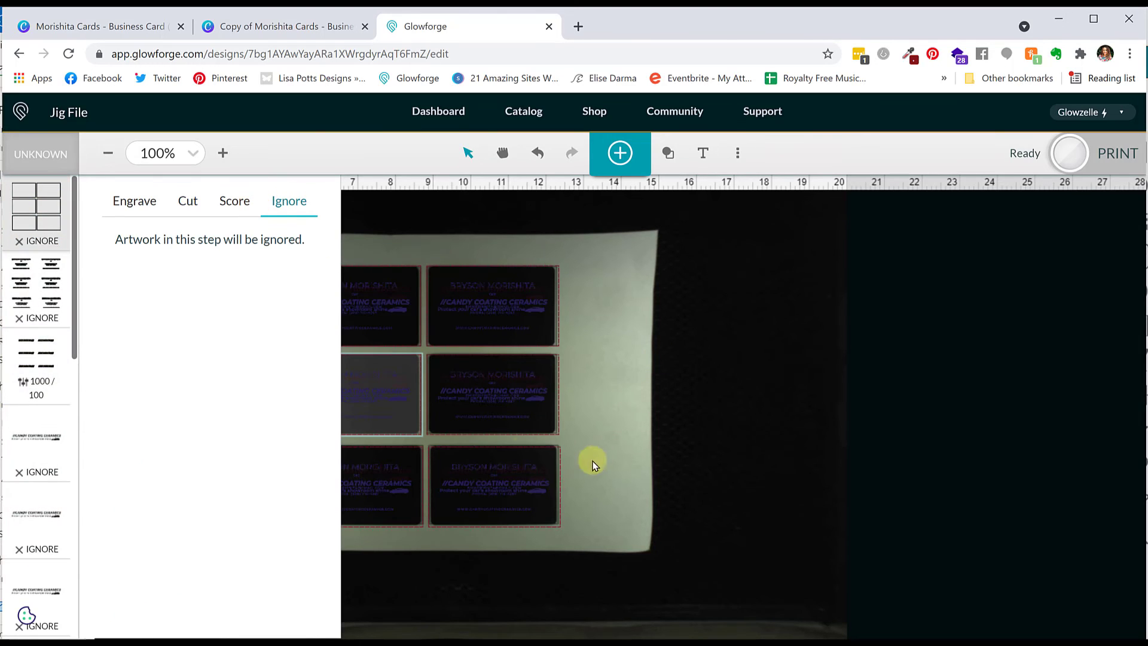
click(620, 404)
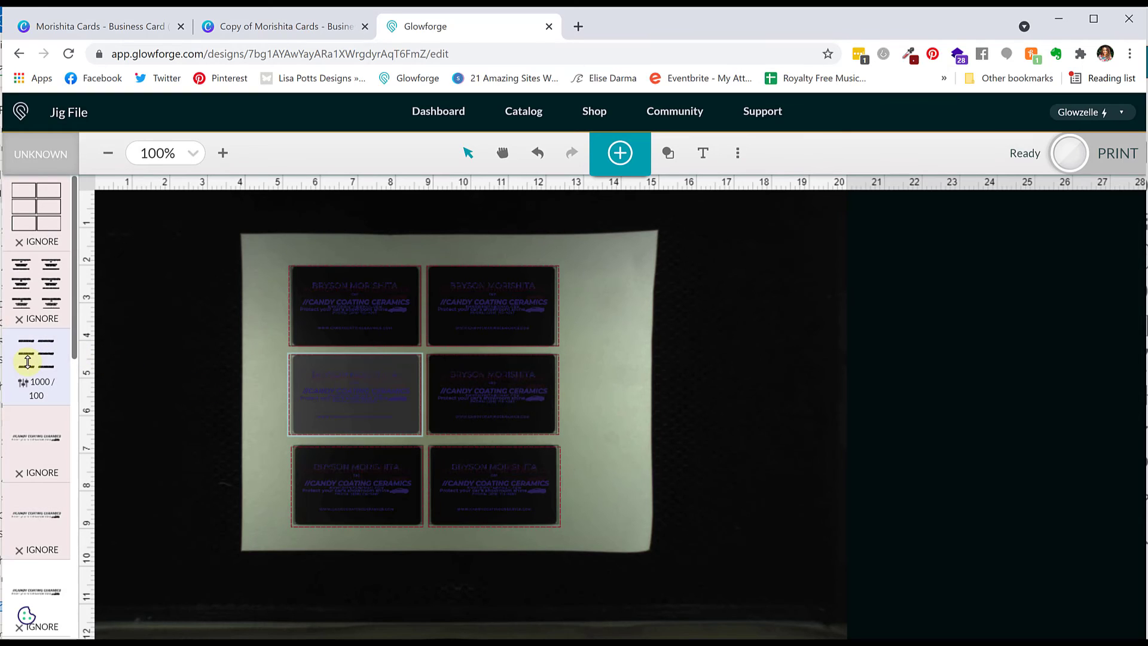
Check the engraving setting chosen for the combined logo and tagline step and start printing the first side of the cards.
click(47, 361)
scroll(251, 445, down, 9)
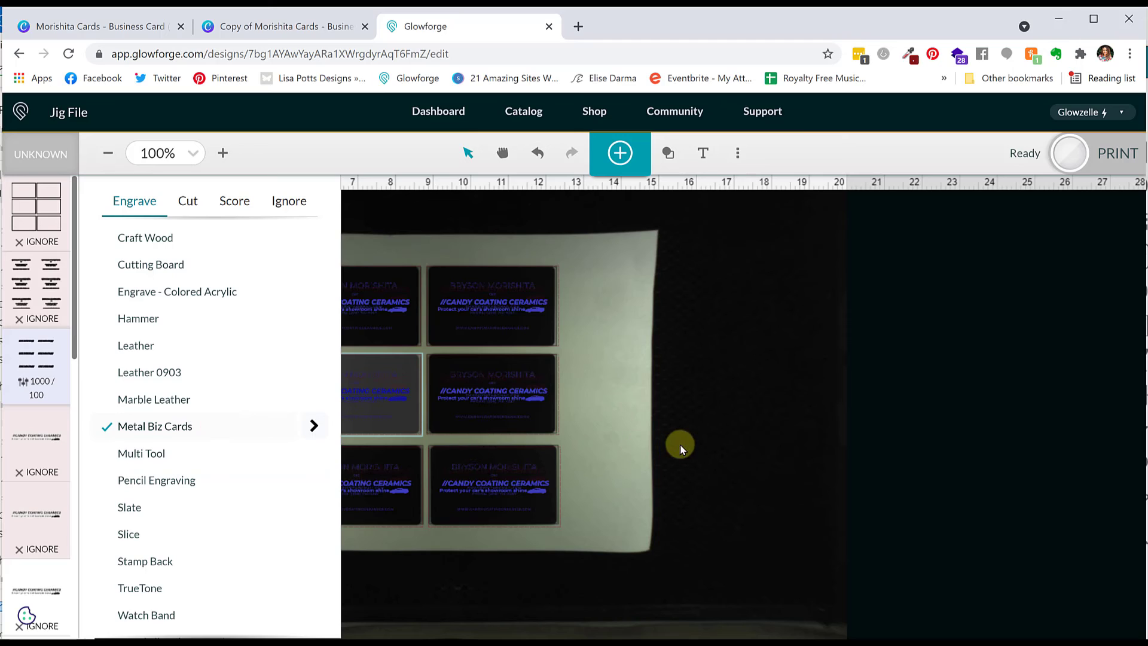
click(614, 425)
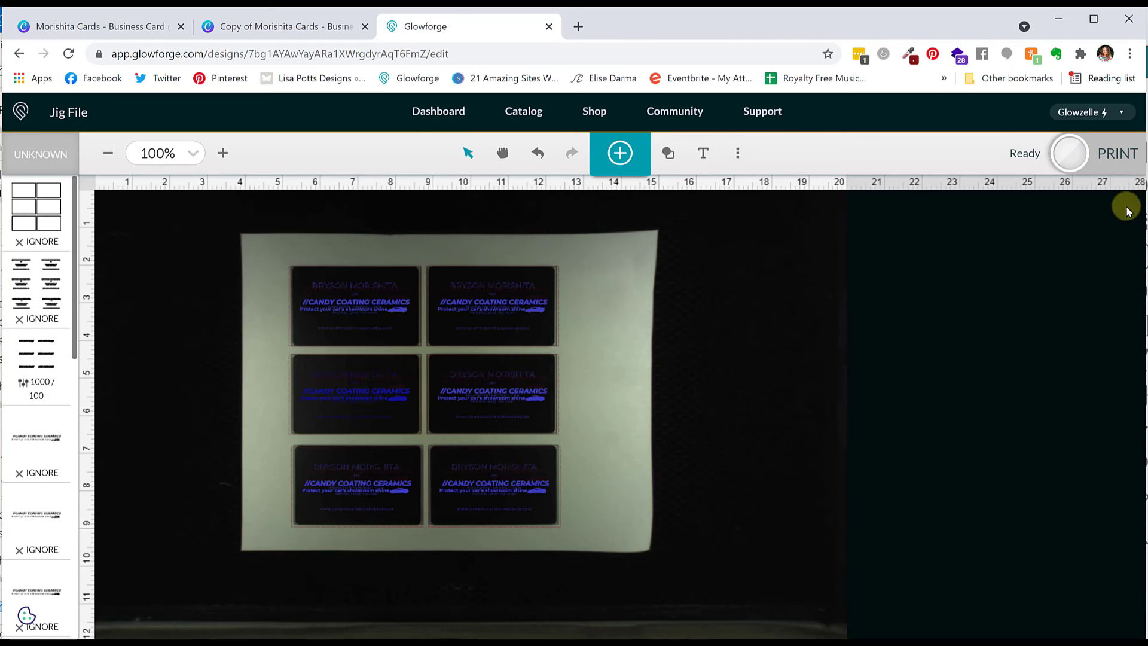
click(1112, 159)
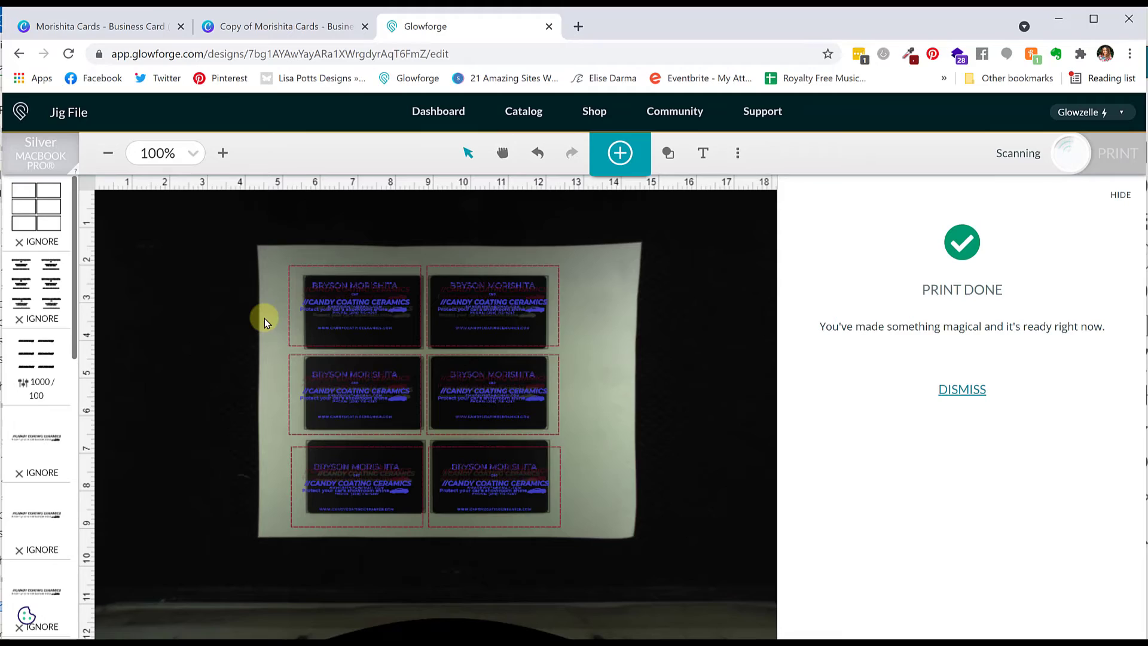
Dismiss the finished print's notice and set the combined logo and tagline step to Ignore.
click(945, 397)
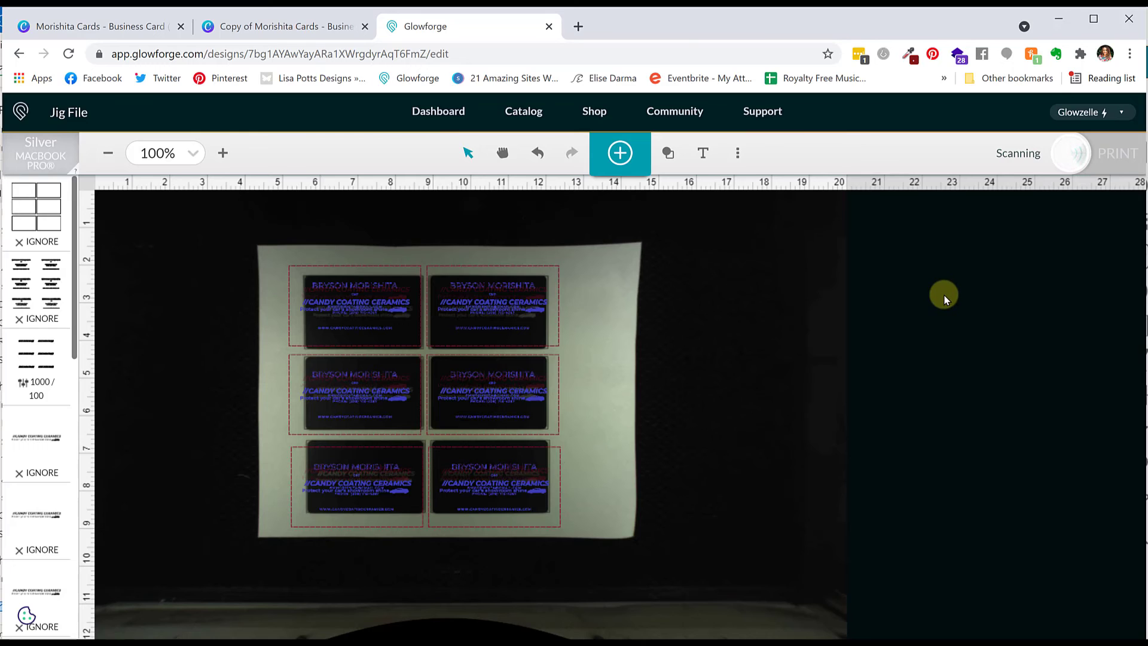
click(37, 361)
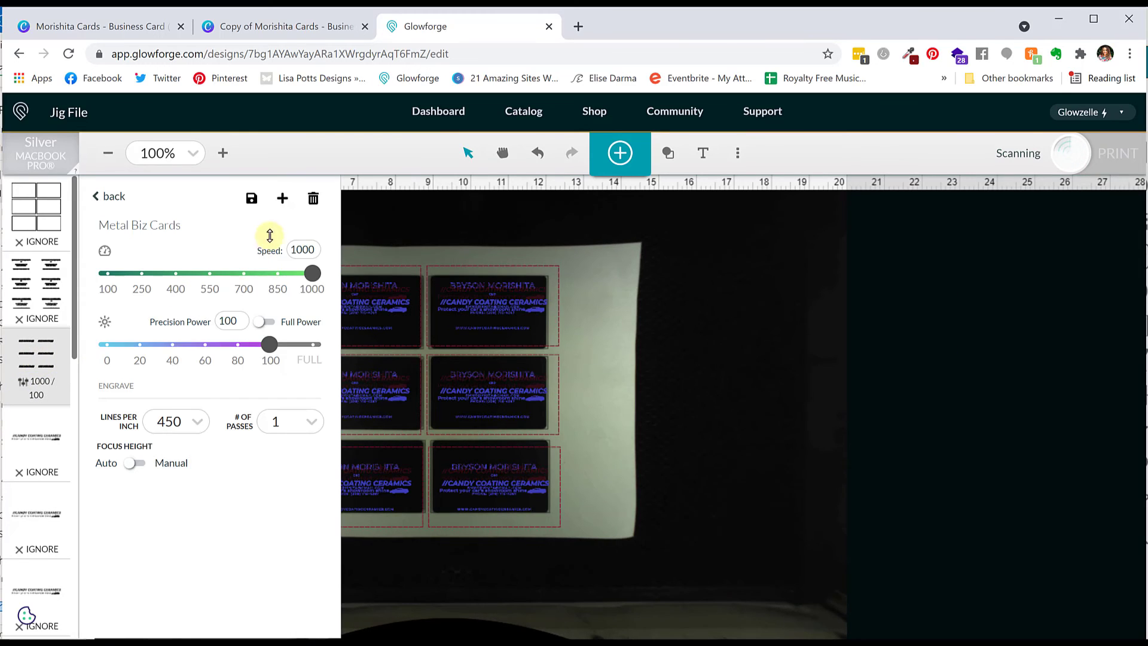
click(111, 200)
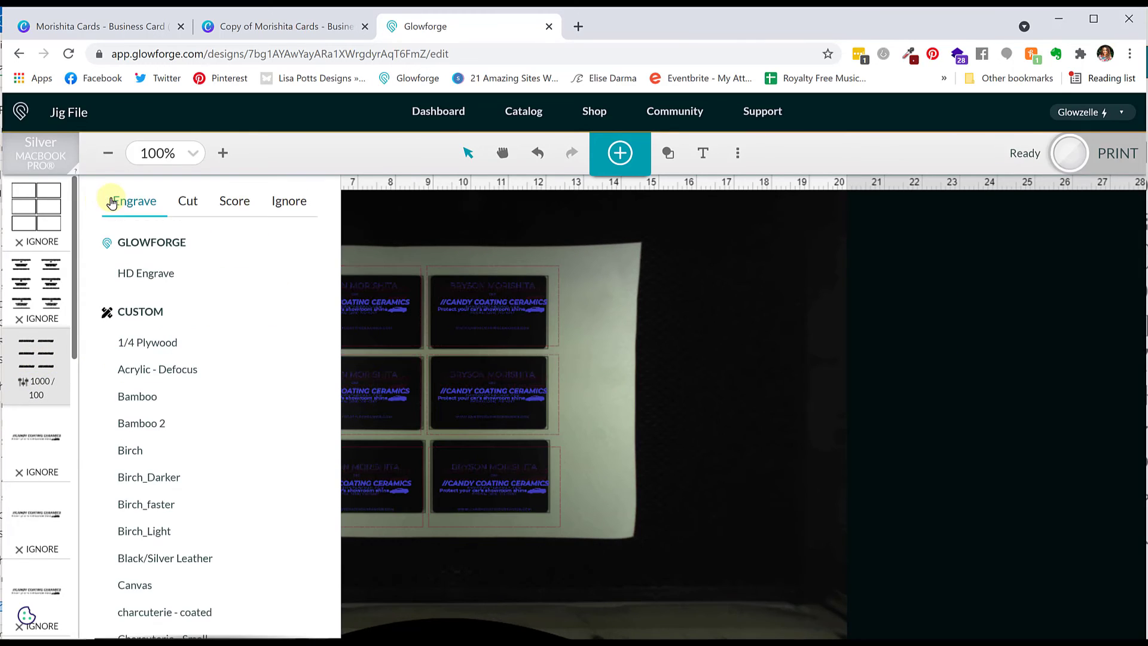
click(281, 200)
Set the combined name and contact details step to engrave with the custom Metal Biz Cards setting.
click(39, 290)
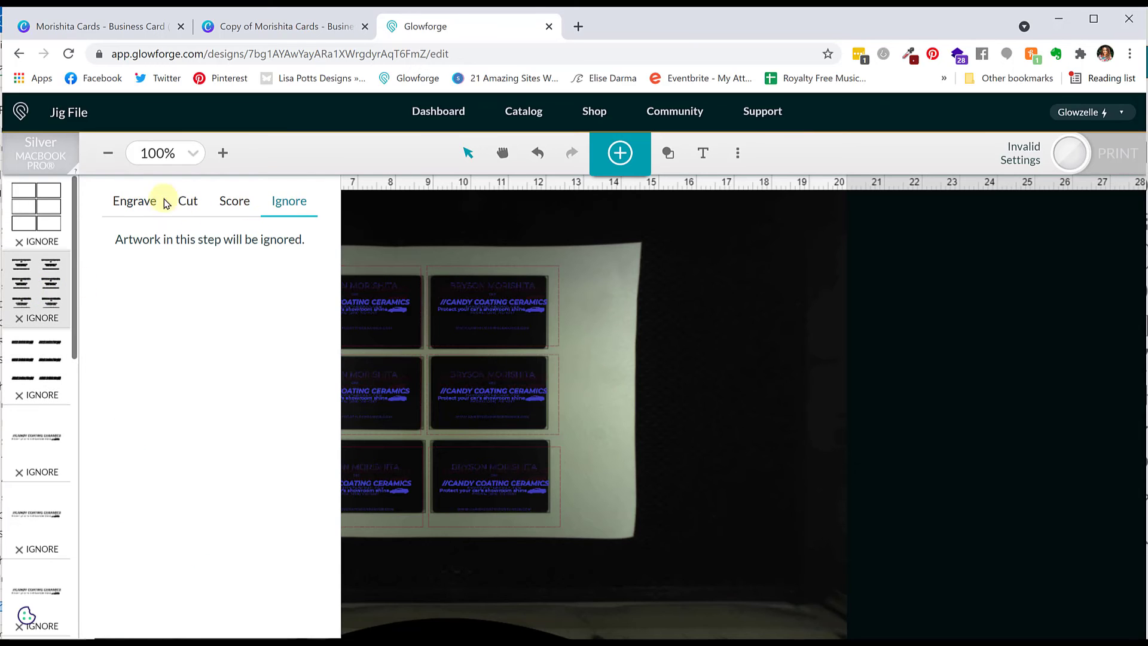
click(137, 205)
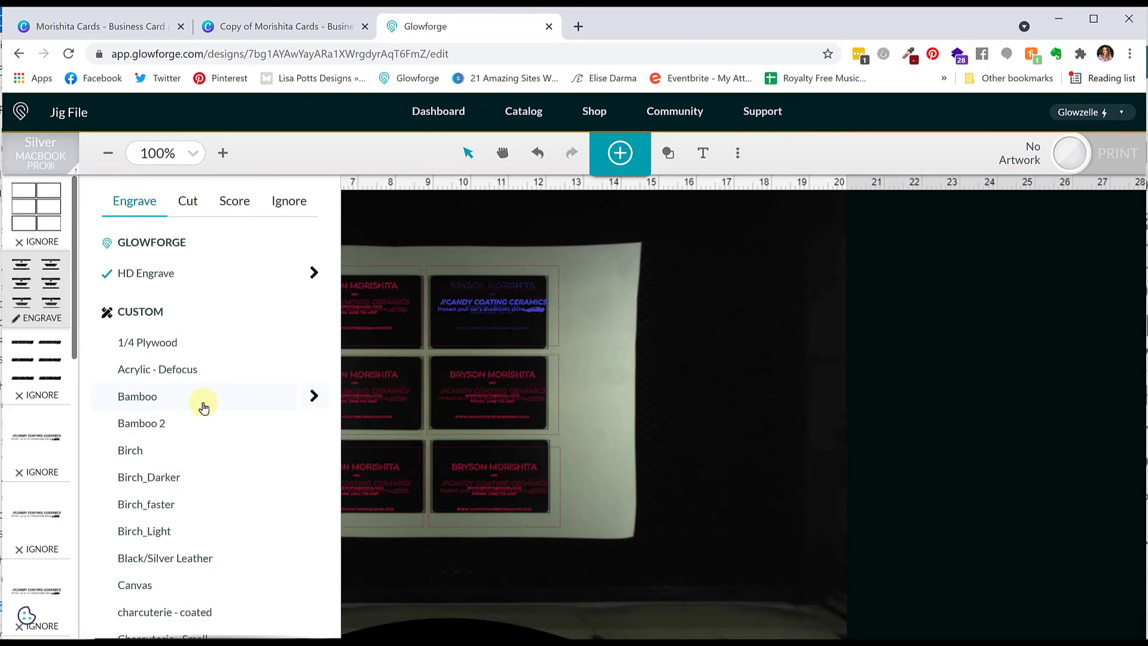
scroll(203, 407, down, 6)
click(200, 402)
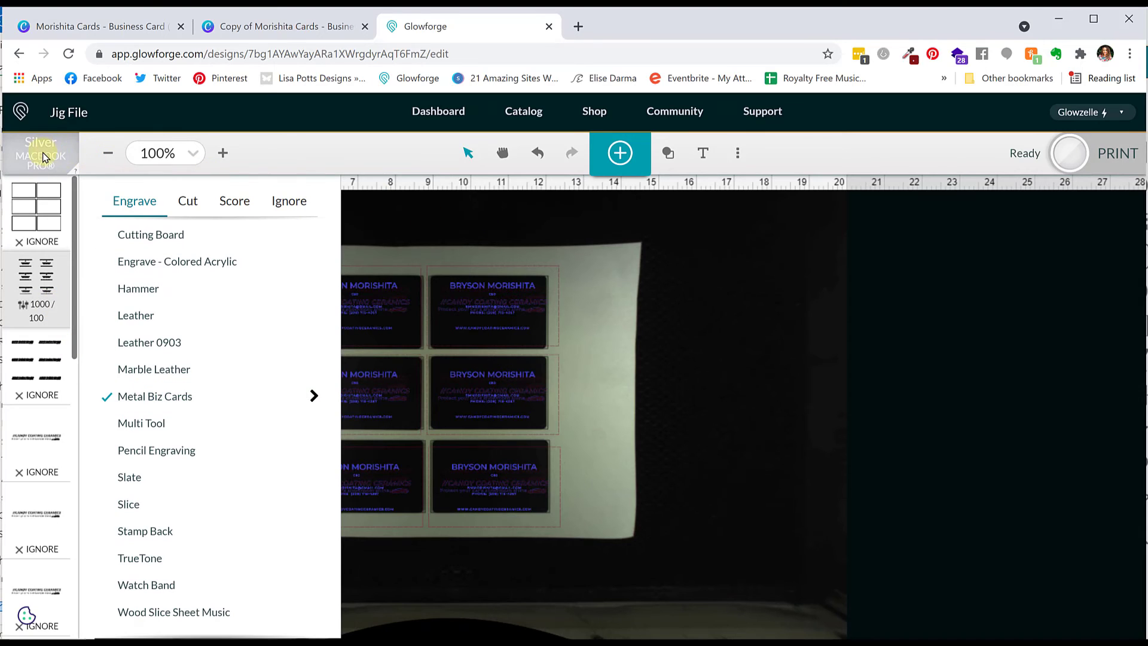
Change the material to an uncertified one 0.08 in thick and start printing the name and contact details engraving.
click(60, 157)
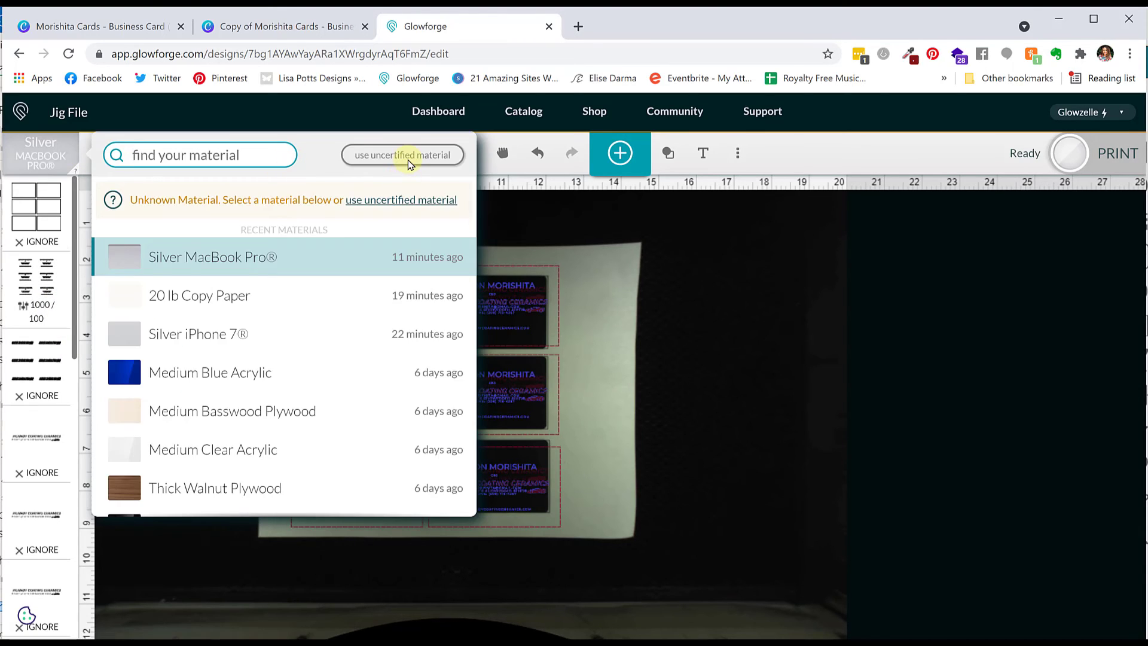
click(408, 160)
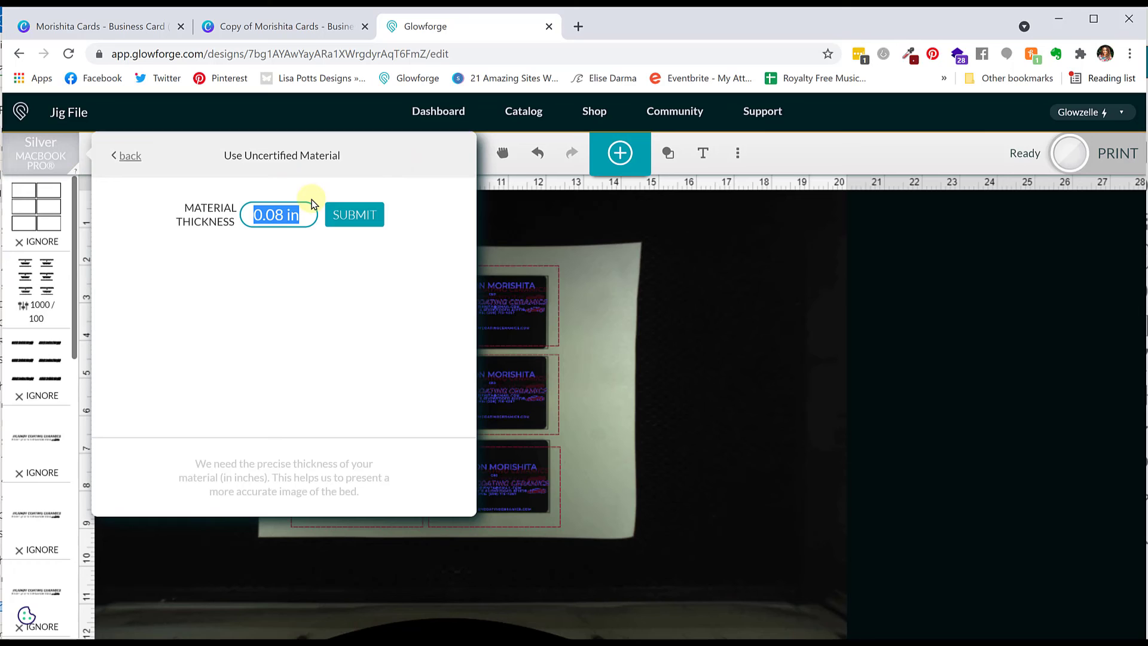
click(352, 213)
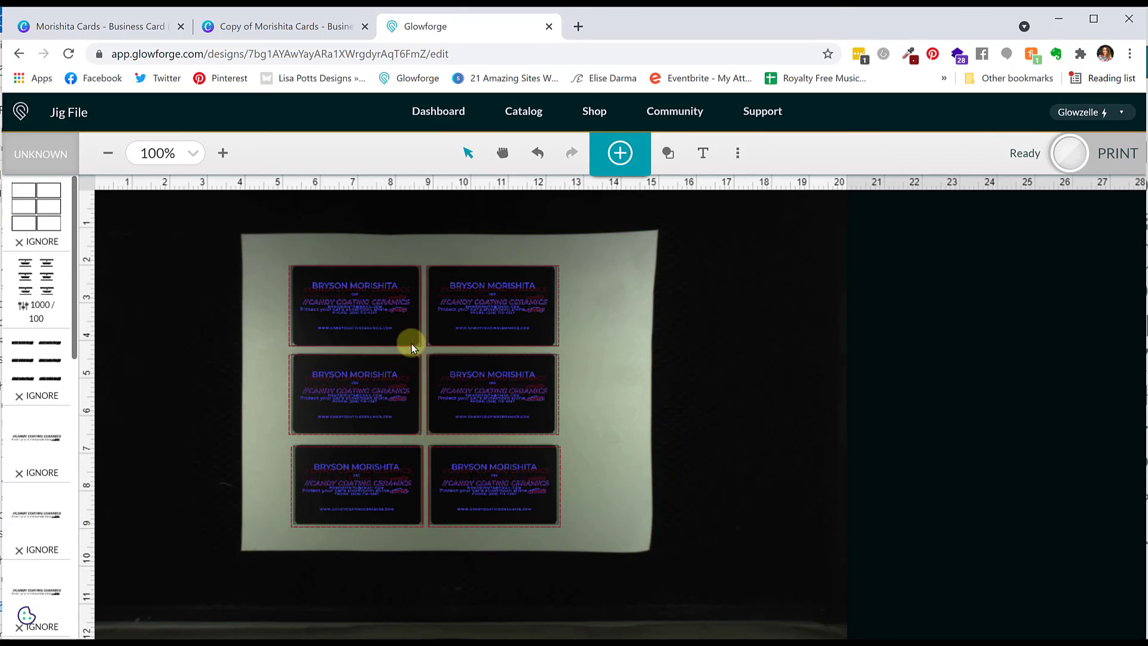
click(26, 297)
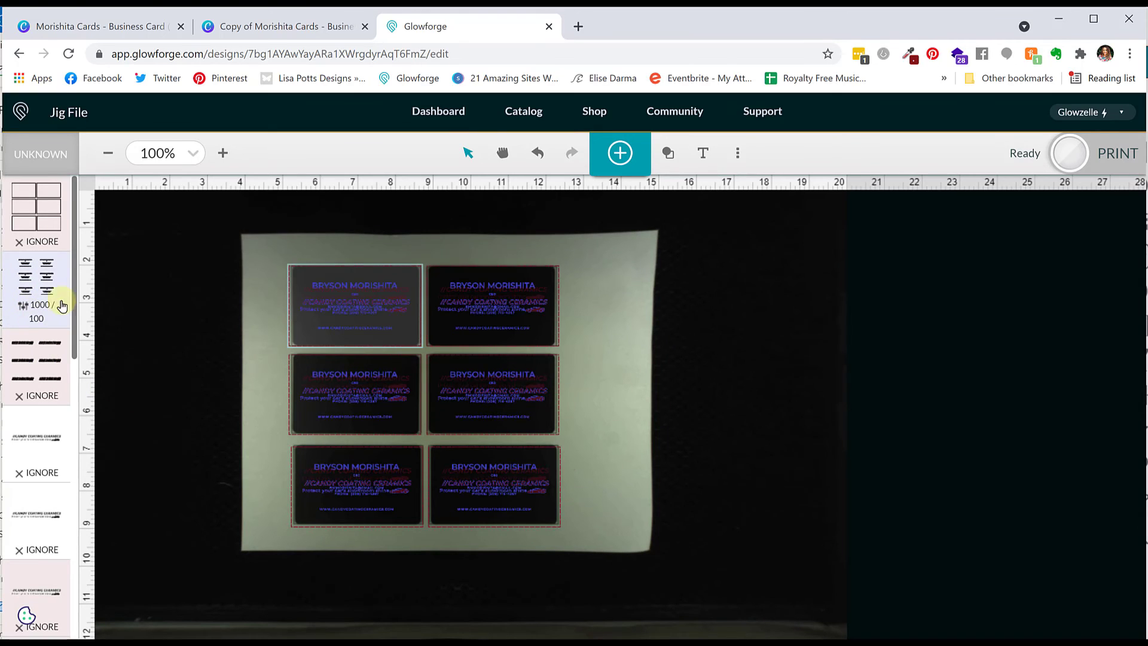
click(1110, 154)
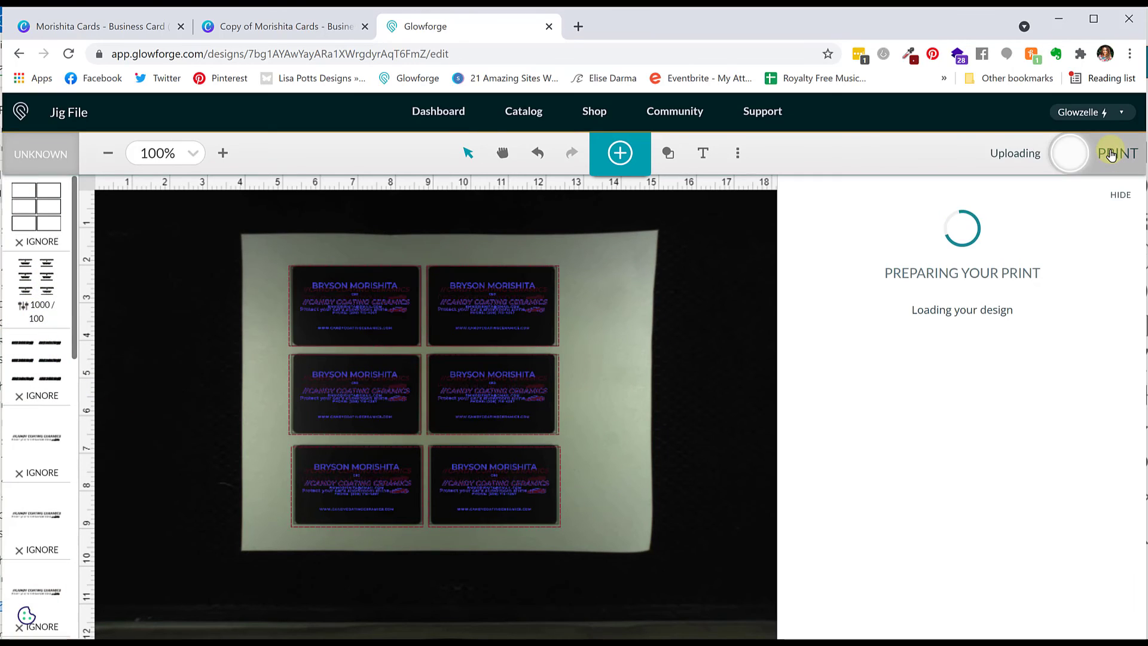